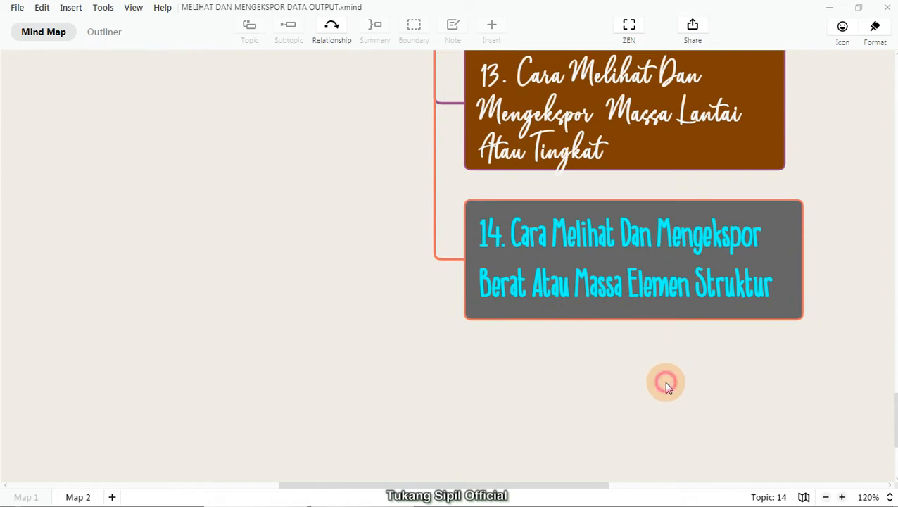
Review the mind map's output-data topics, ending at topic 1 on viewing and exporting support reactions (Reaksi Tumpuan).
scroll(671, 384, up, 8)
click(674, 388)
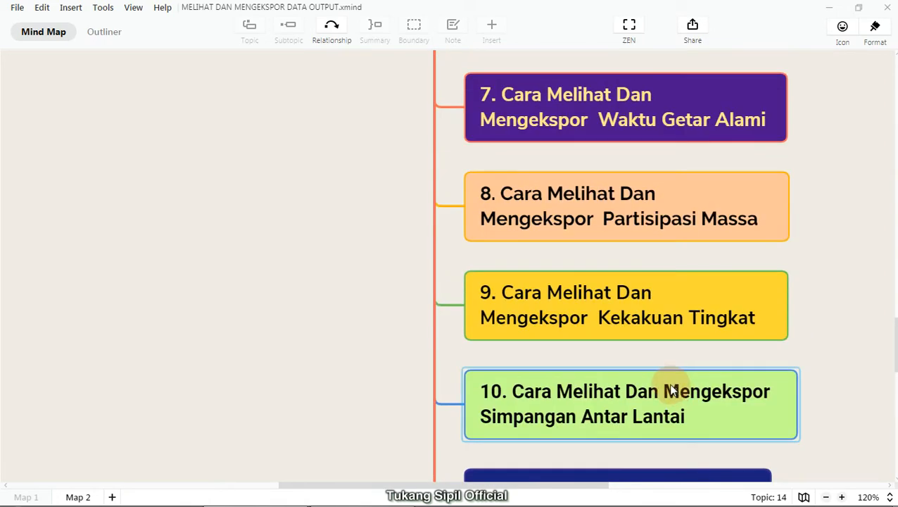
scroll(672, 387, up, 10)
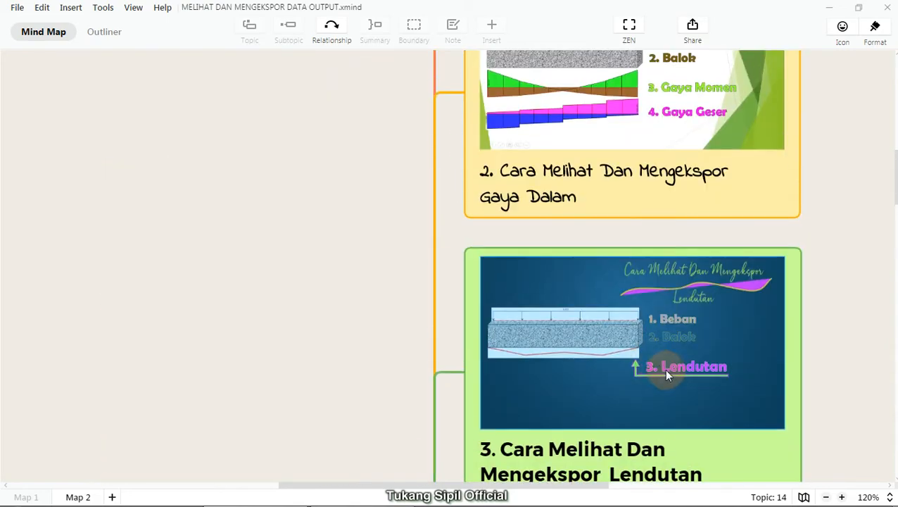
scroll(666, 372, up, 5)
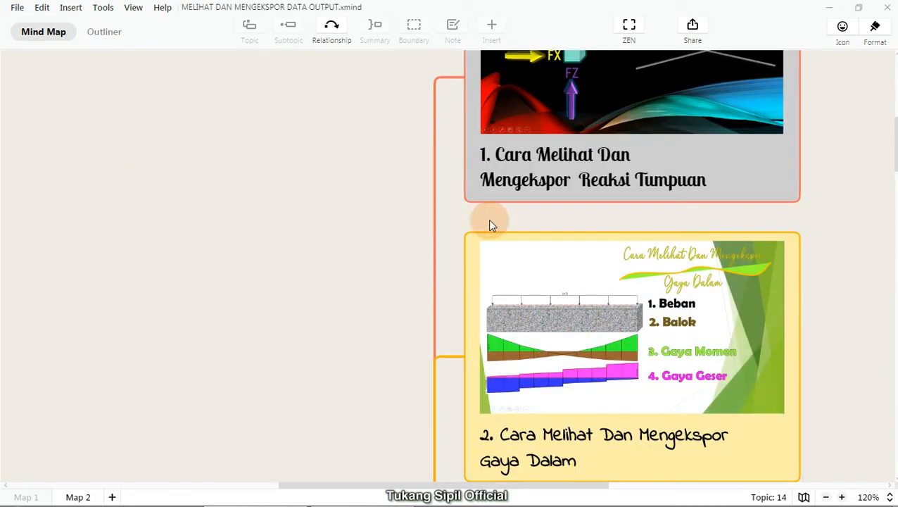
click(704, 180)
ctrl+scroll(768, 202, up, 2)
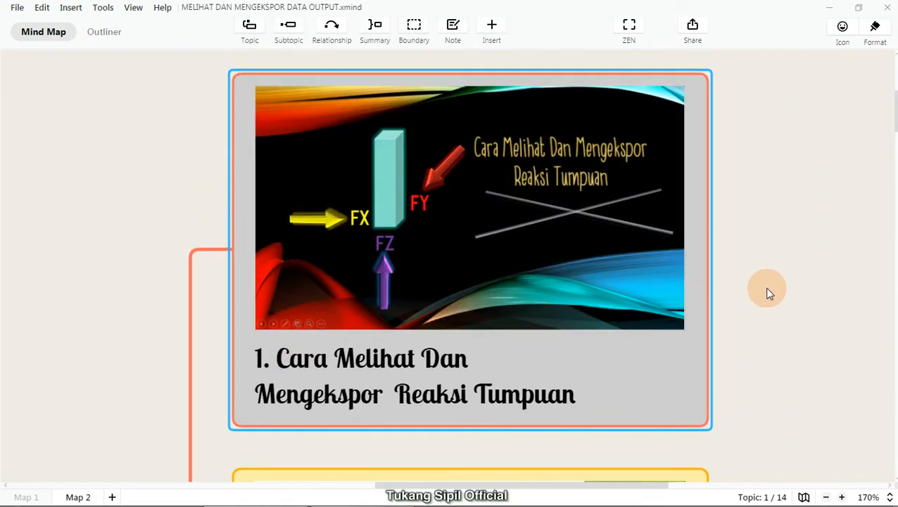
click(778, 280)
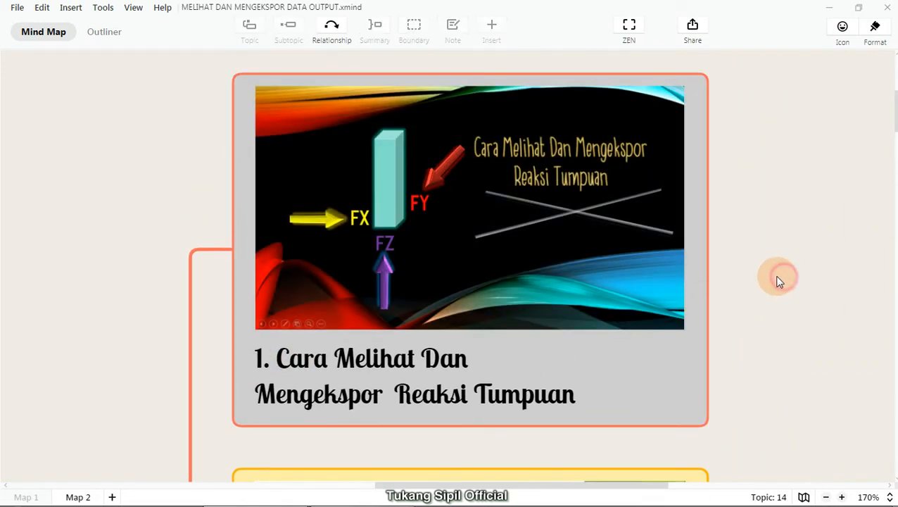
Switch to the building model in ETABS, run Check Model with the whole set of checks selected, and dismiss the report.
click(826, 8)
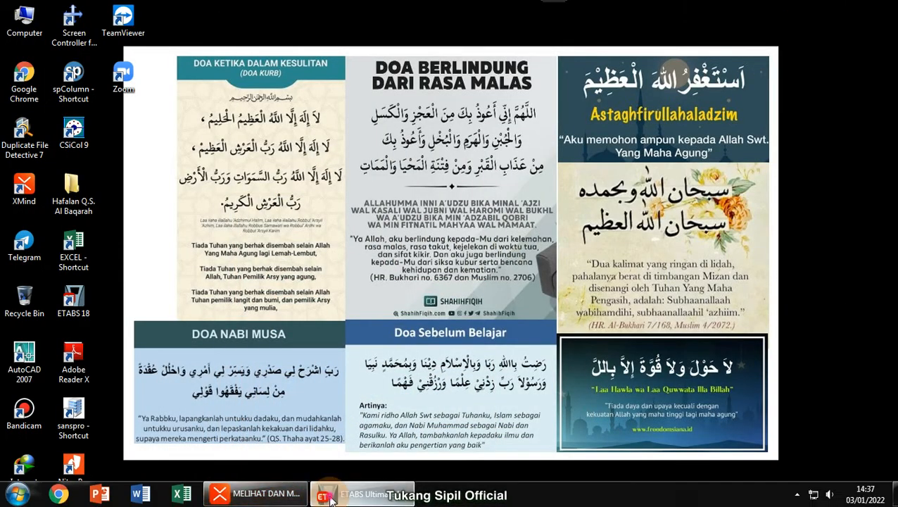
click(331, 496)
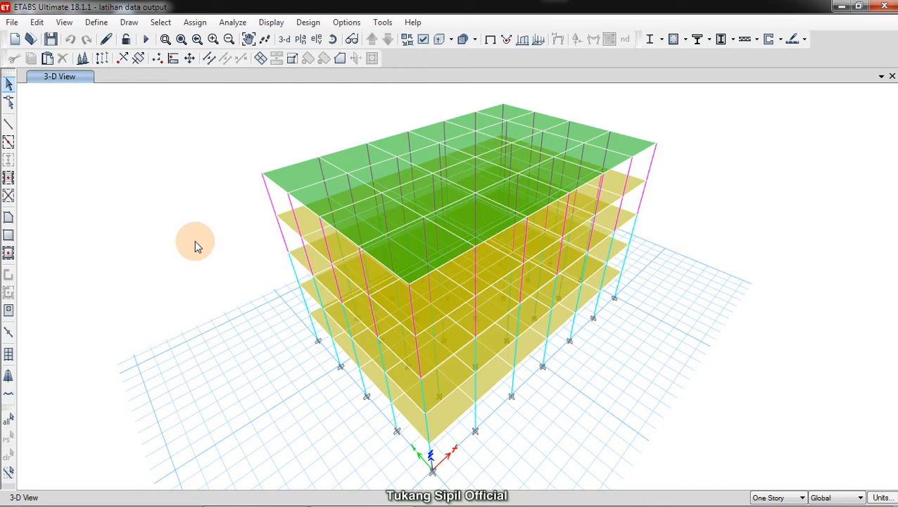
click(226, 31)
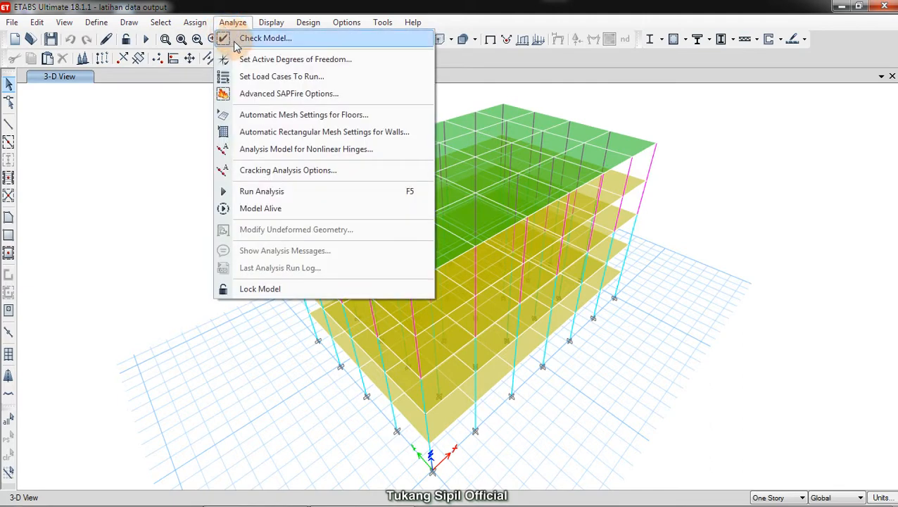
click(265, 39)
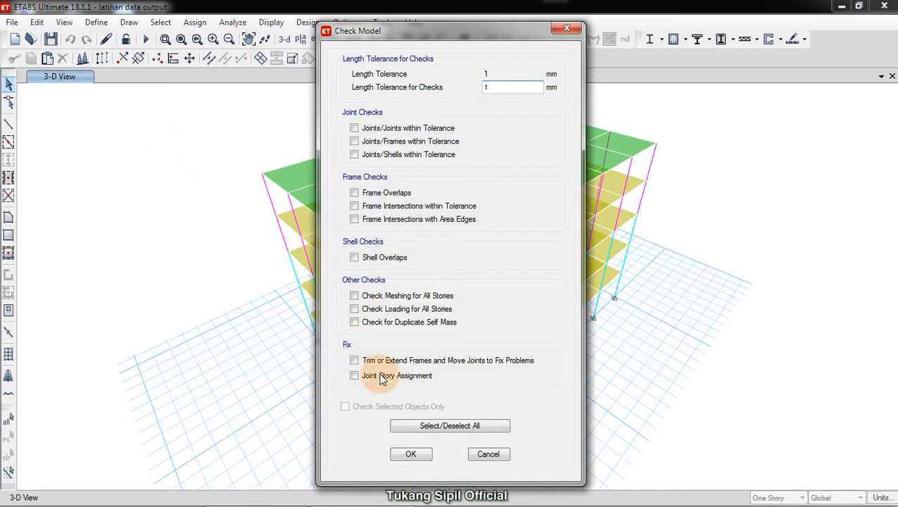
click(412, 430)
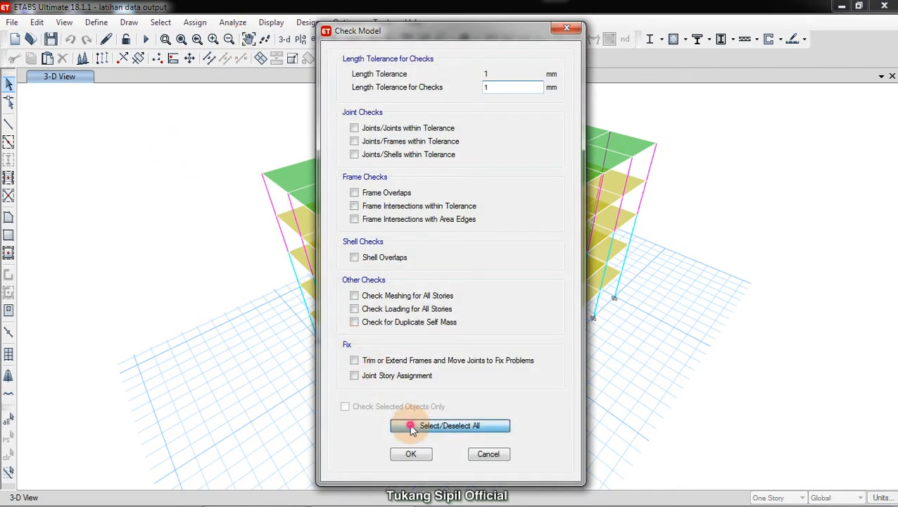
click(377, 377)
click(411, 453)
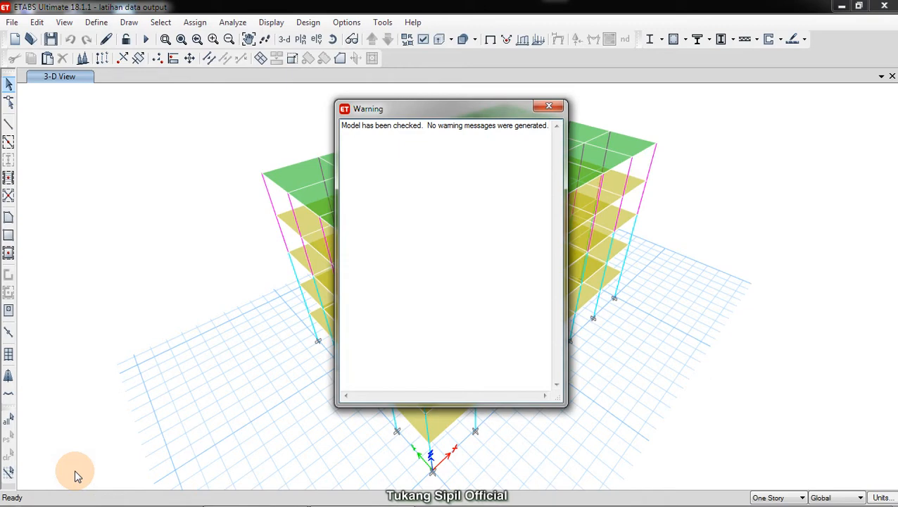
drag(425, 126, 520, 143)
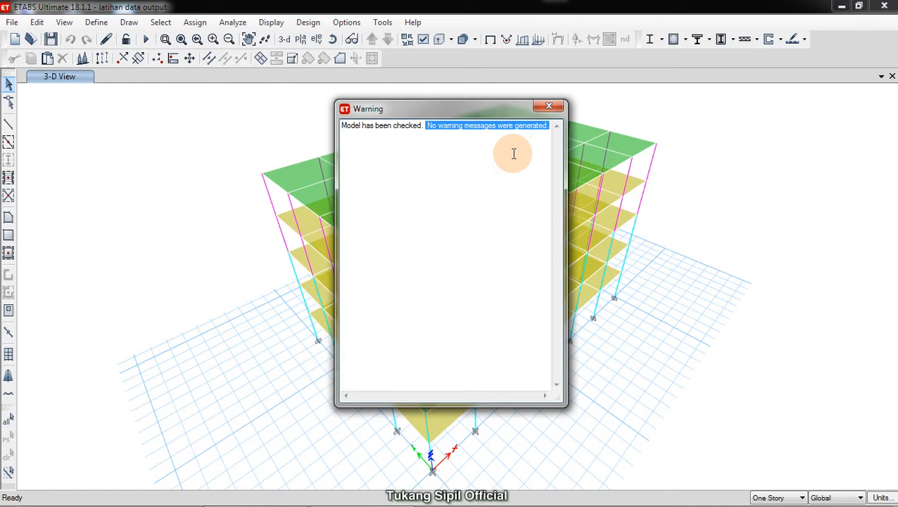
click(548, 107)
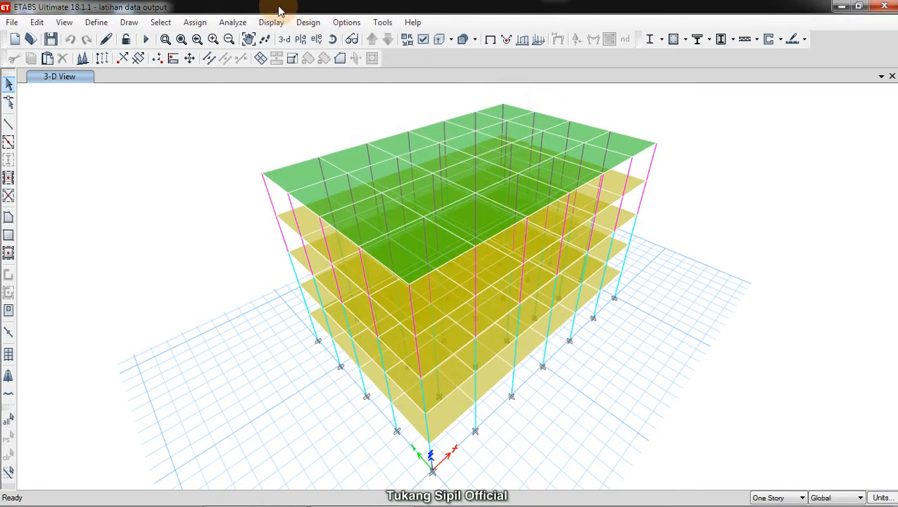
Set the building's active degrees of freedom to Full 3D.
click(234, 23)
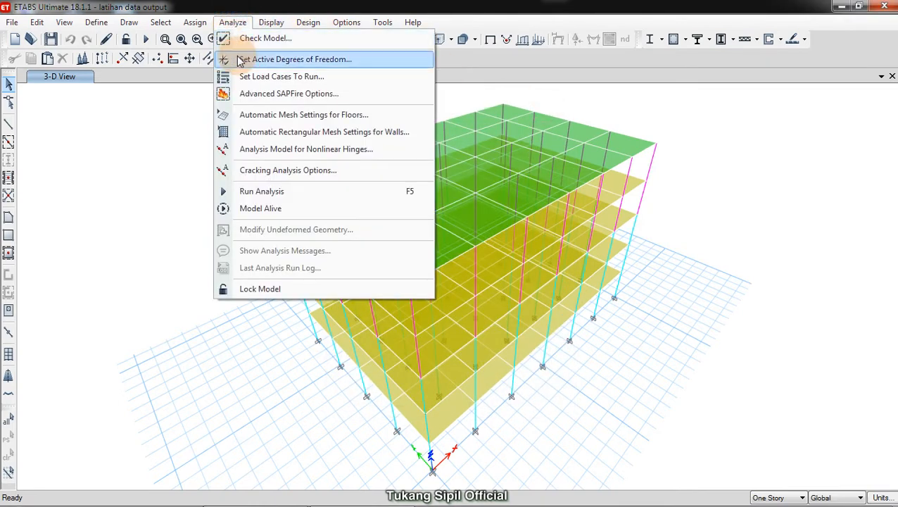
click(281, 62)
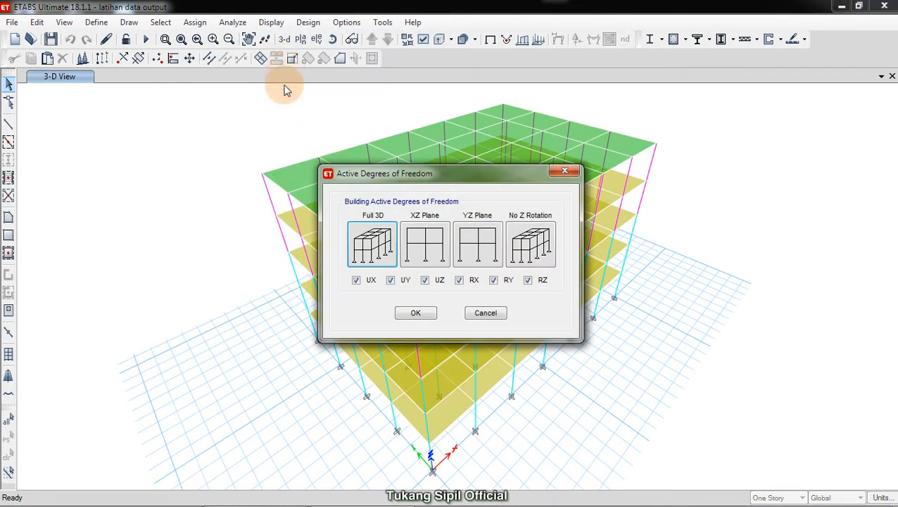
click(367, 241)
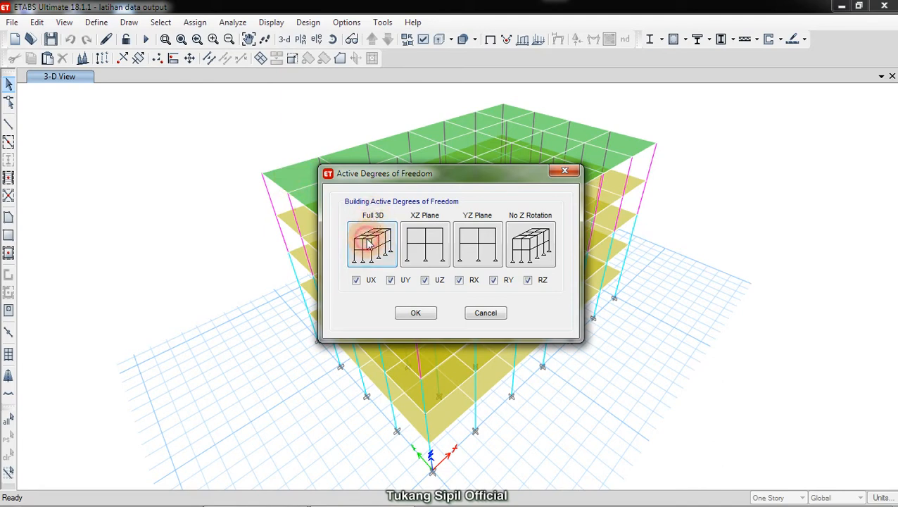
click(413, 315)
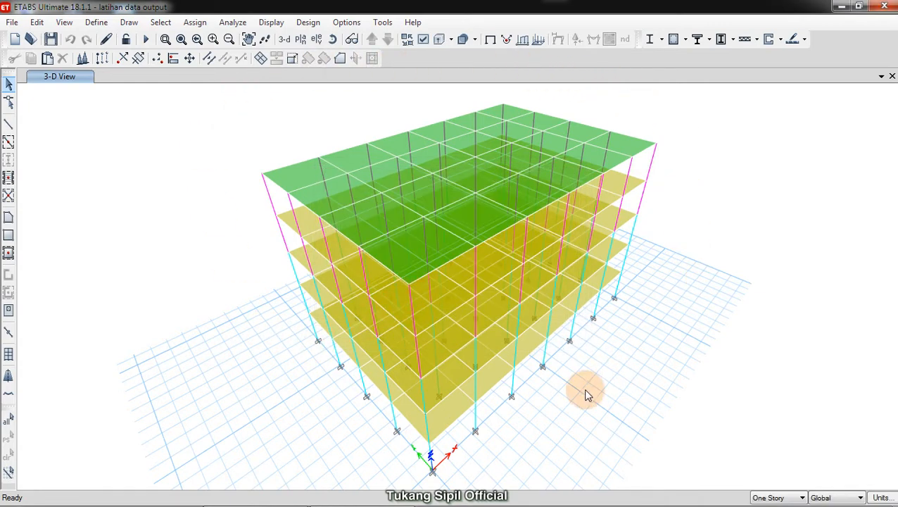
Open the load cases to run and examine the type, status and action of each case from Modal to MRSY.
click(231, 23)
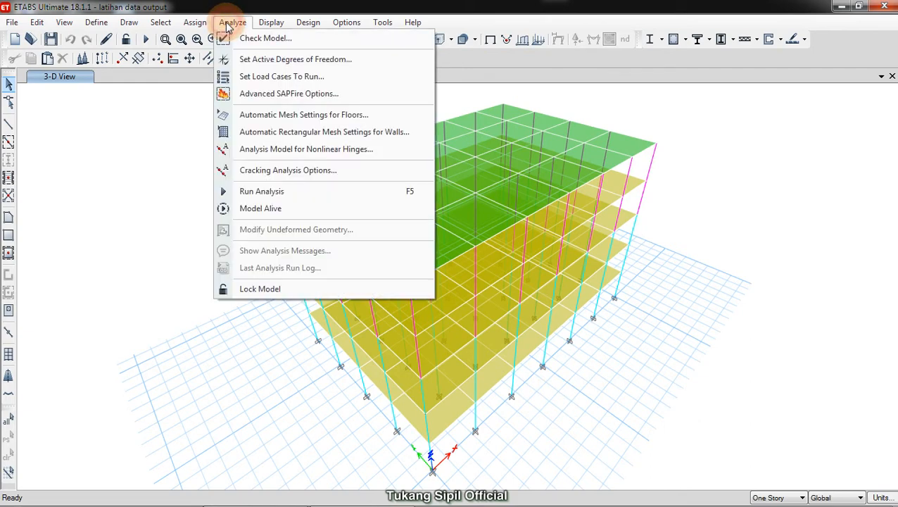
click(254, 79)
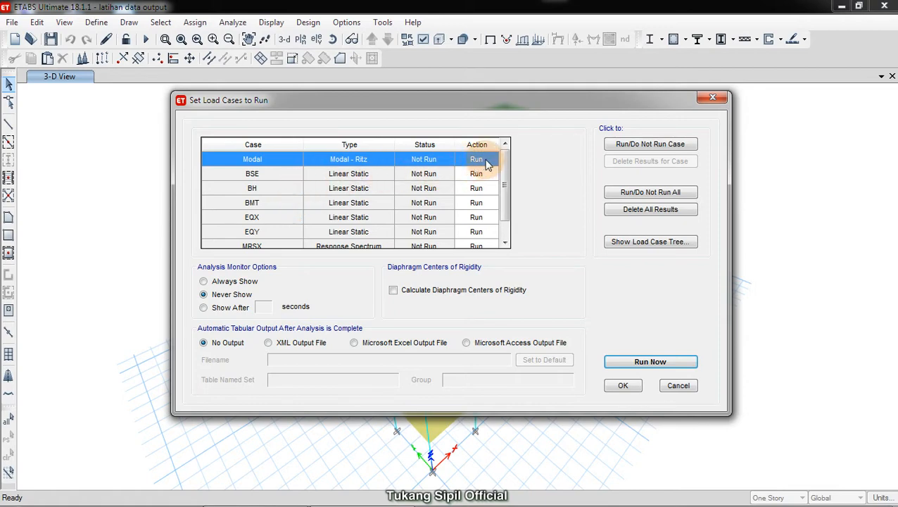
click(271, 176)
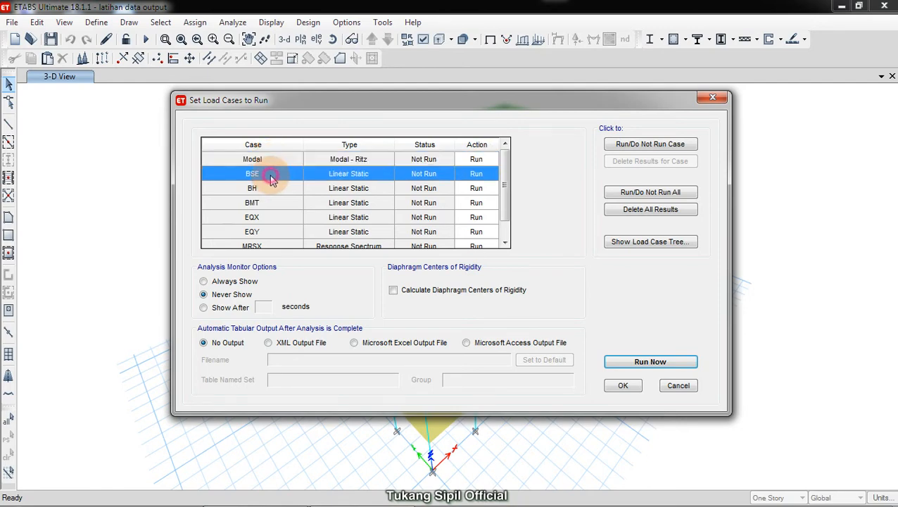
click(268, 188)
click(271, 206)
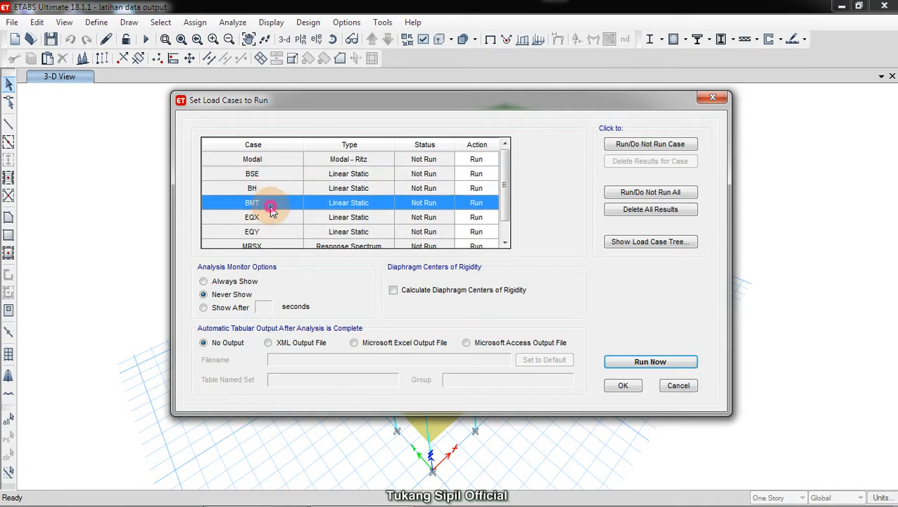
click(269, 219)
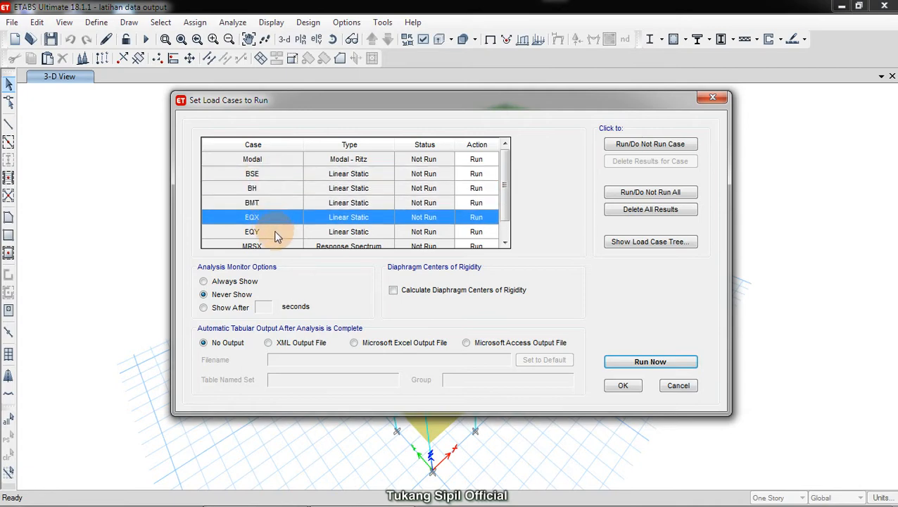
click(276, 235)
scroll(275, 238, down, 1)
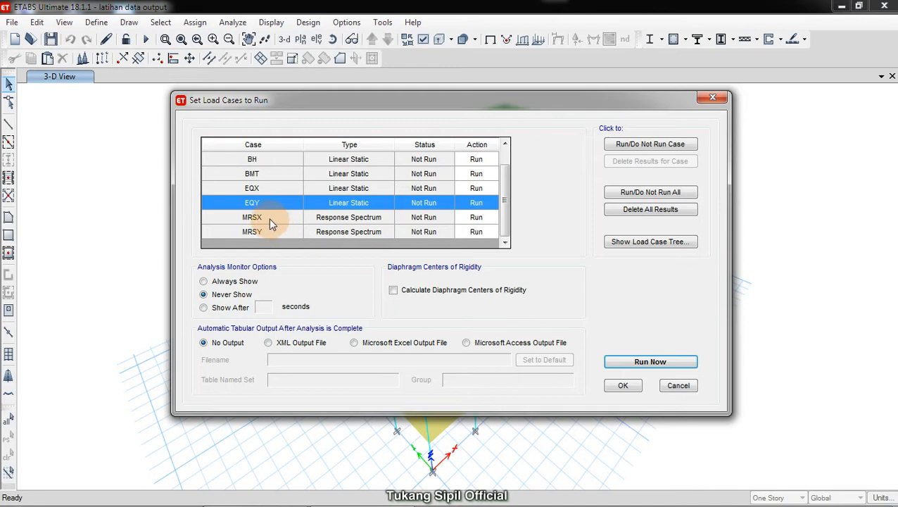
click(271, 219)
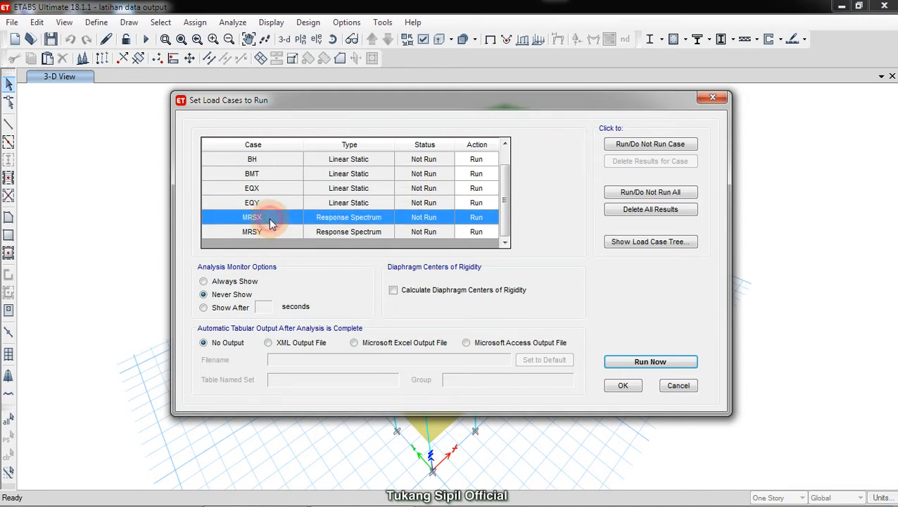
click(276, 234)
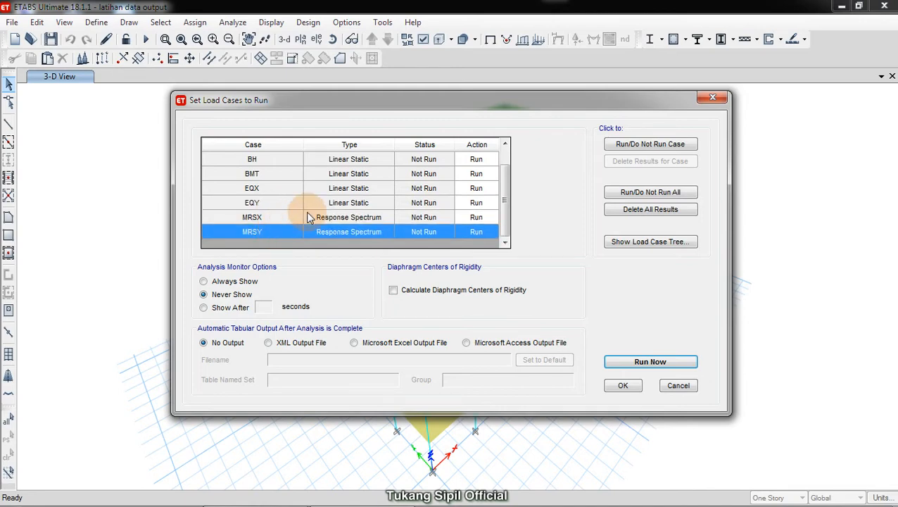
drag(503, 193, 500, 157)
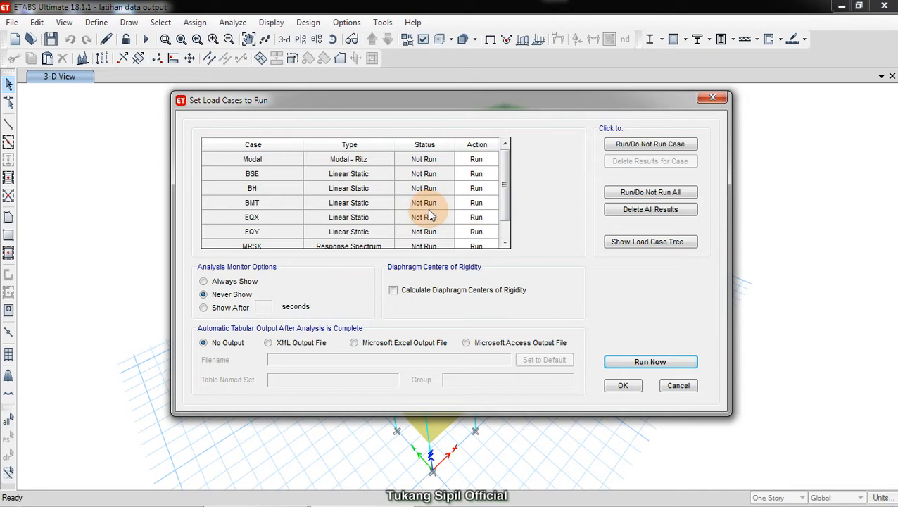
Switch the BSE load case to Do Not Run and back to Run.
click(477, 178)
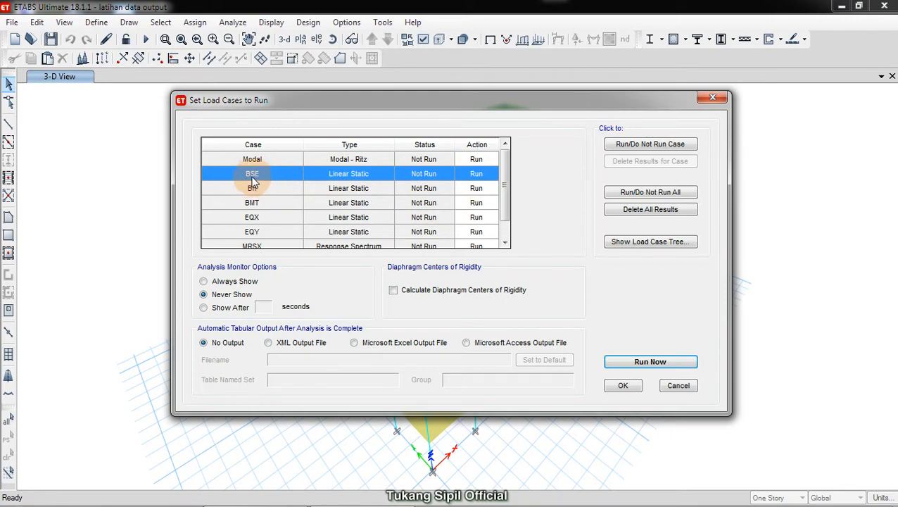
click(625, 146)
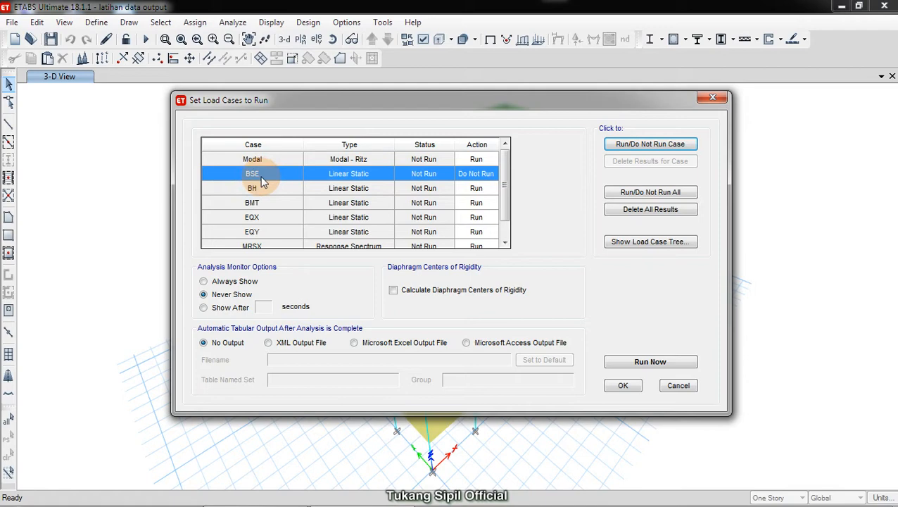
click(625, 145)
mouse_move(507, 174)
mouse_down()
mouse_move(503, 219)
mouse_move(508, 173)
mouse_up()
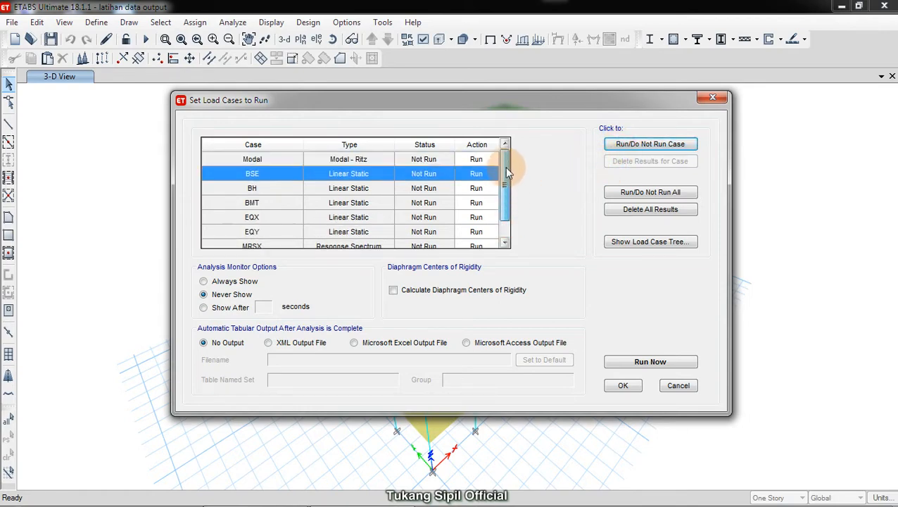
Run the analysis for all load cases and display the model's undeformed shape.
click(642, 362)
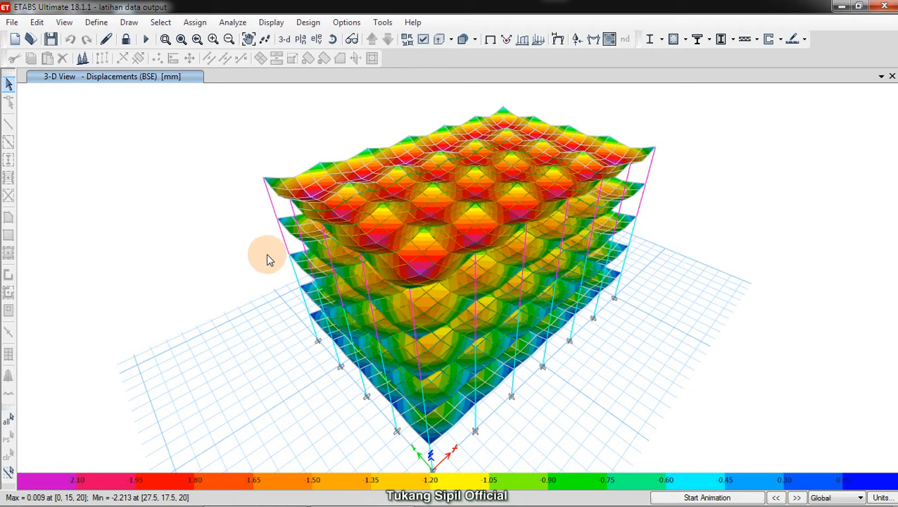
mouse_move(280, 222)
click(269, 26)
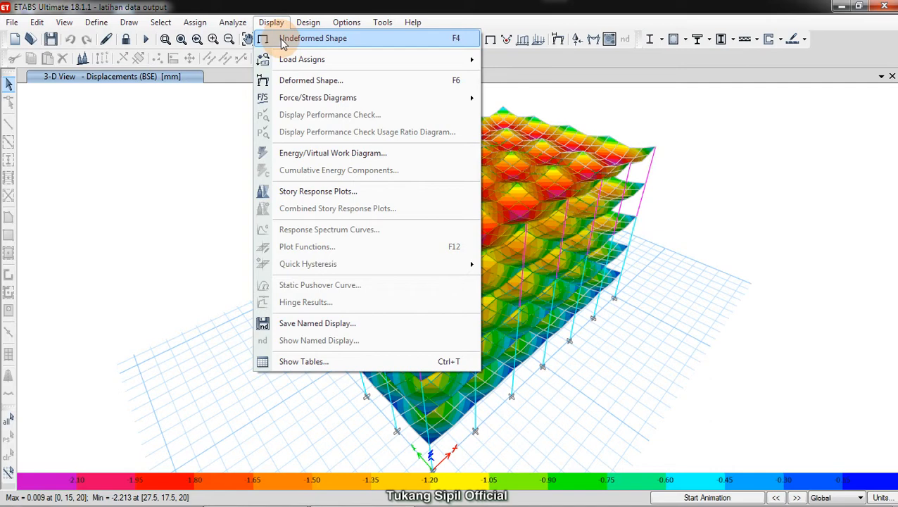
click(282, 43)
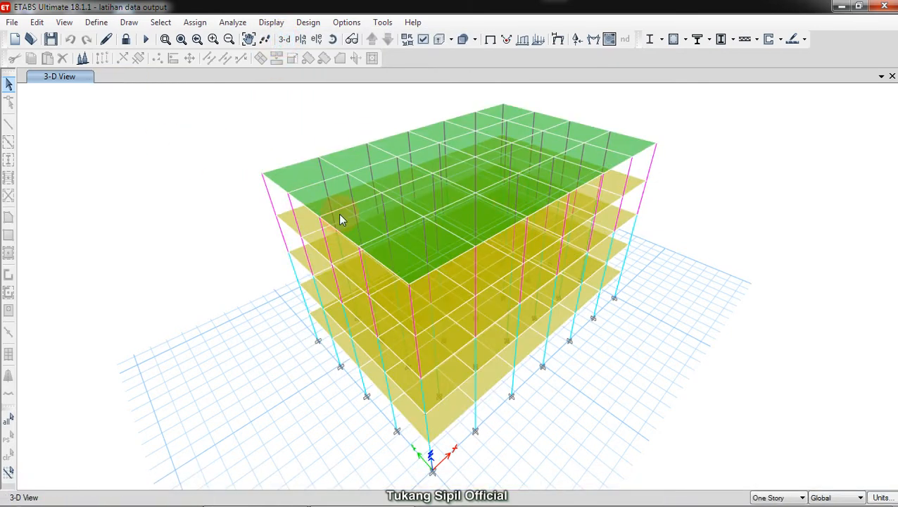
click(273, 26)
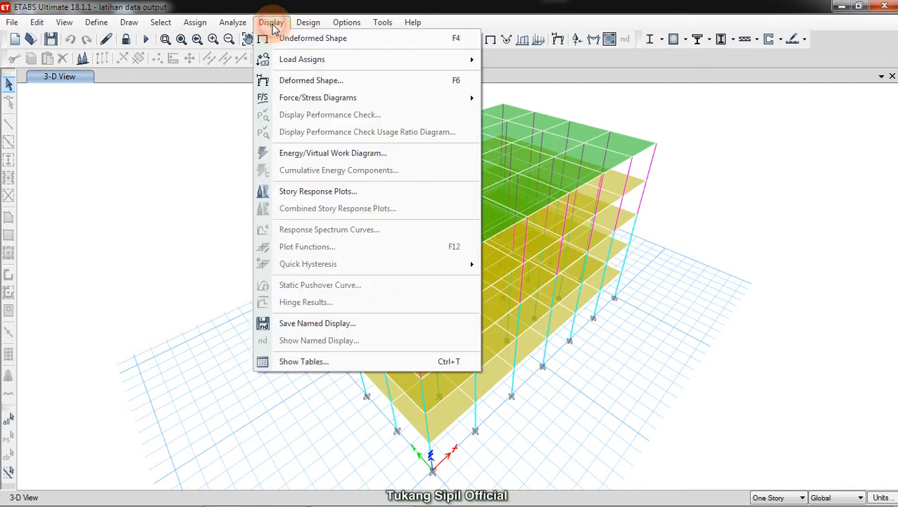
mouse_move(290, 99)
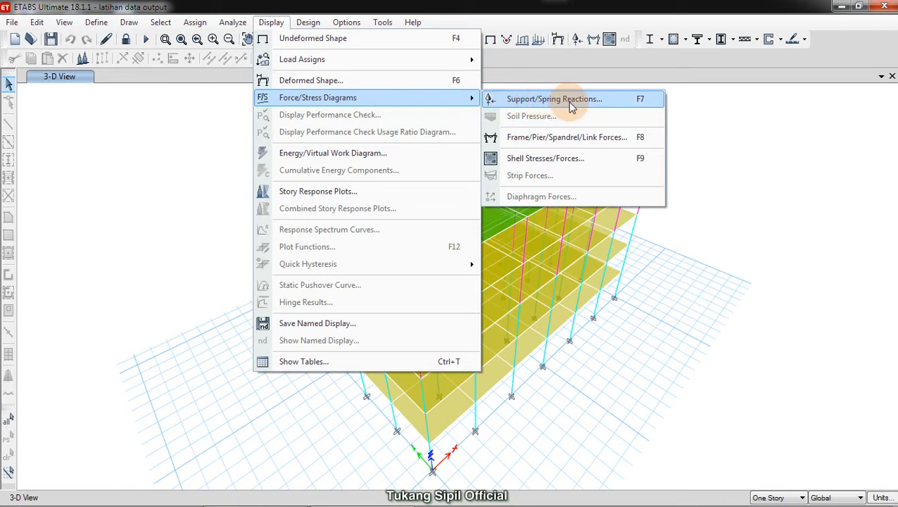
click(190, 134)
Open the support/spring reactions display settings and examine the available load cases and load combinations.
click(274, 22)
mouse_move(290, 101)
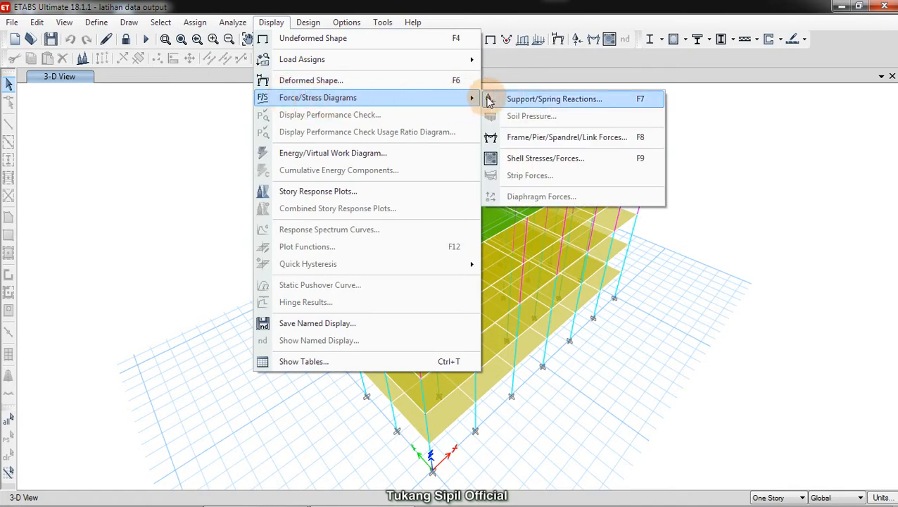
click(524, 102)
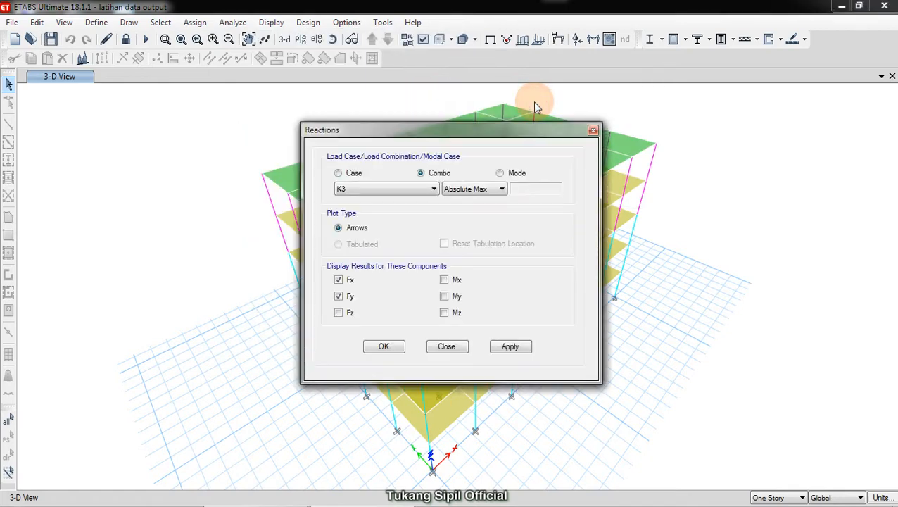
drag(426, 132, 632, 107)
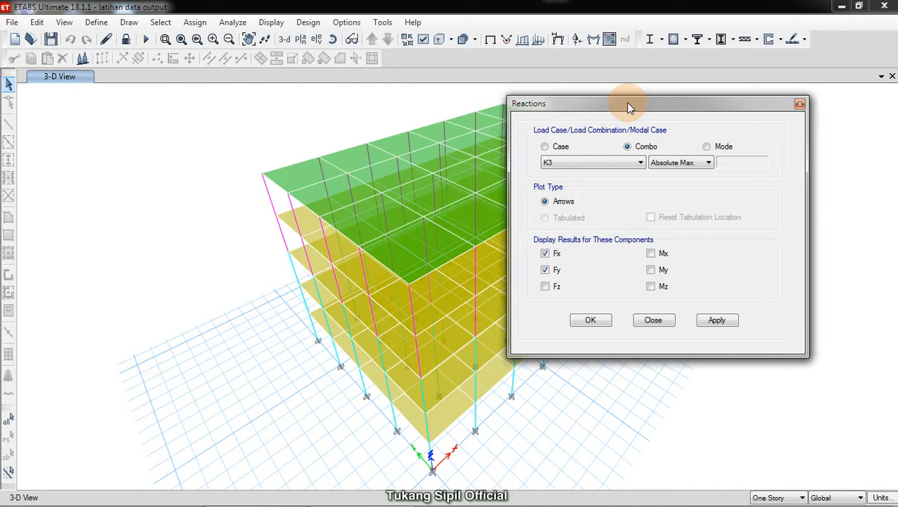
click(547, 147)
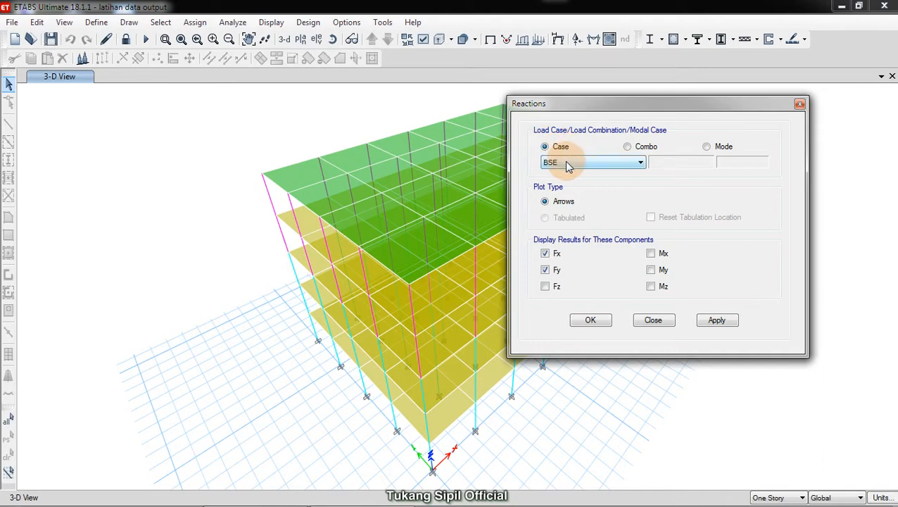
click(566, 162)
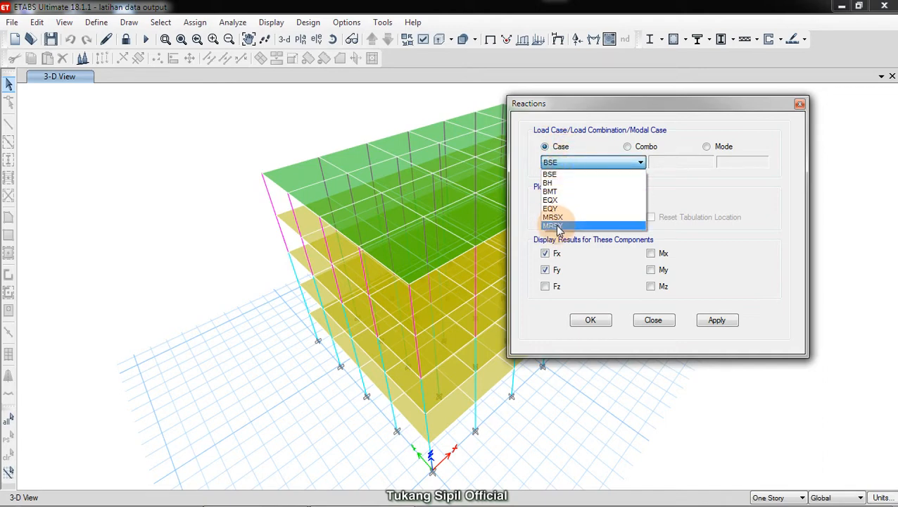
click(607, 146)
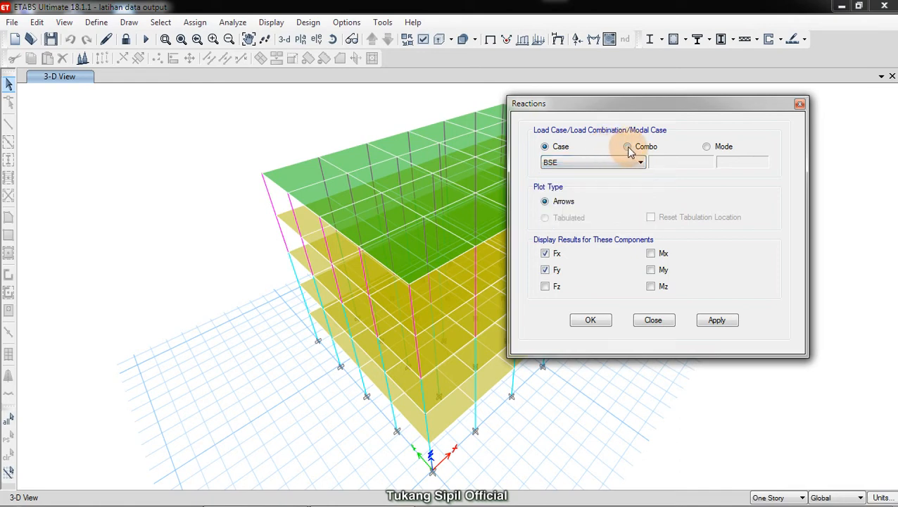
click(627, 147)
click(626, 163)
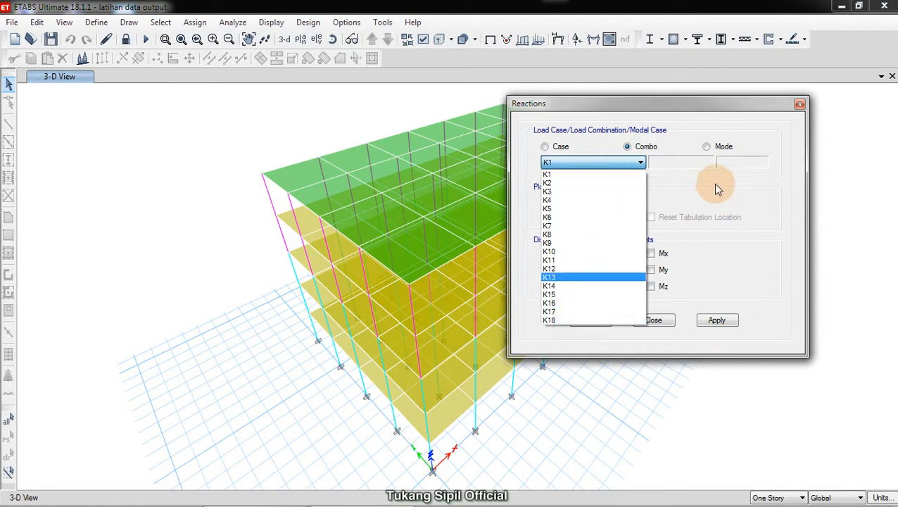
click(719, 188)
Switch the reactions source to the Modal case and set the mode number to 9.
click(706, 146)
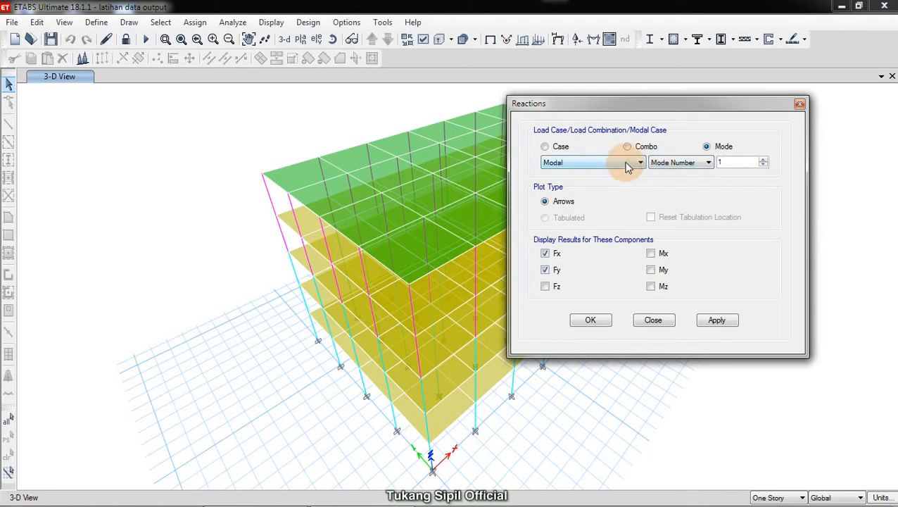
click(762, 160)
click(763, 160)
click(763, 160)
click(763, 161)
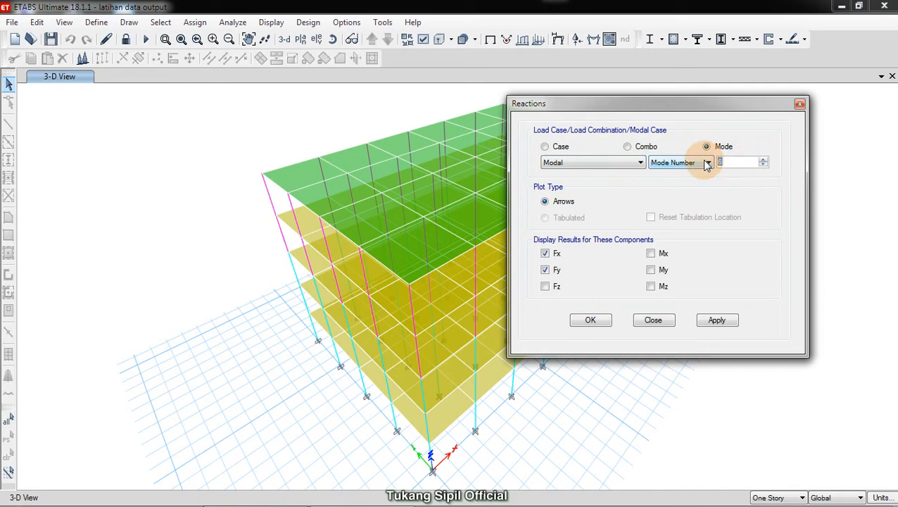
text(9)
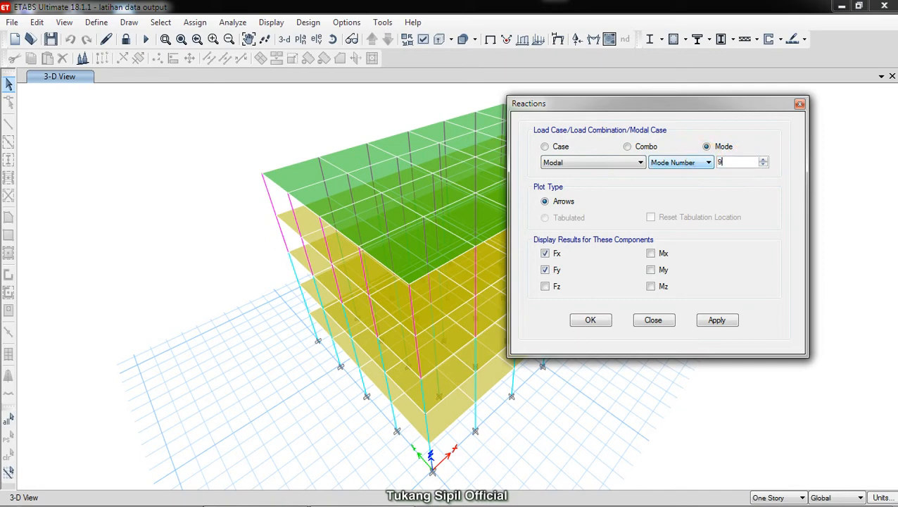
Plot only the Fx support reactions for load combination K3 on the 3D model.
click(629, 149)
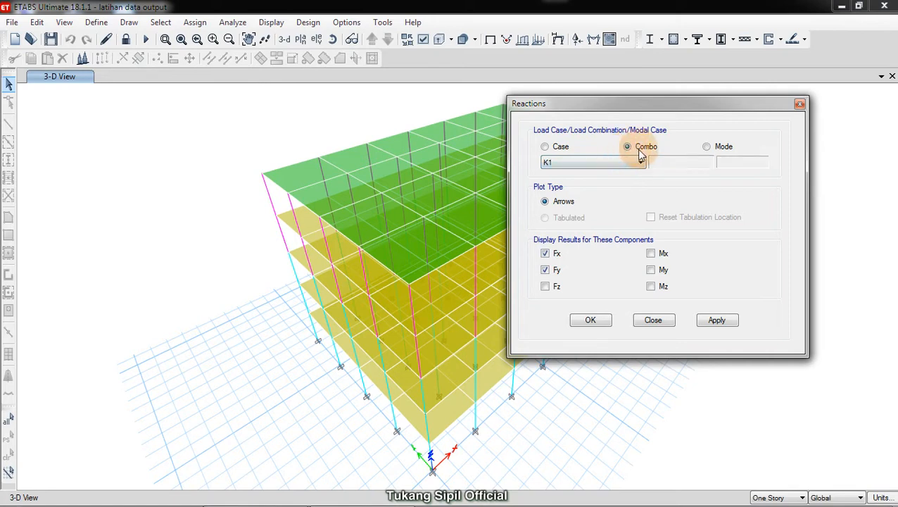
click(629, 164)
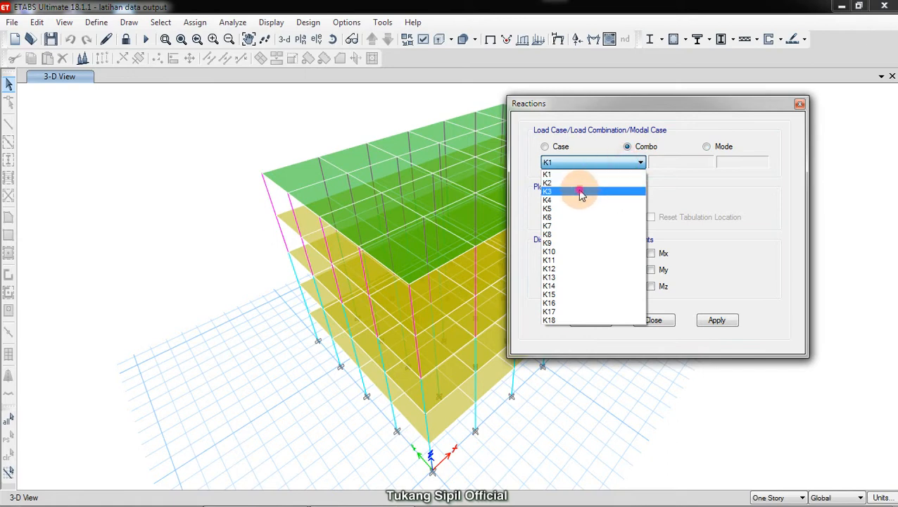
click(578, 190)
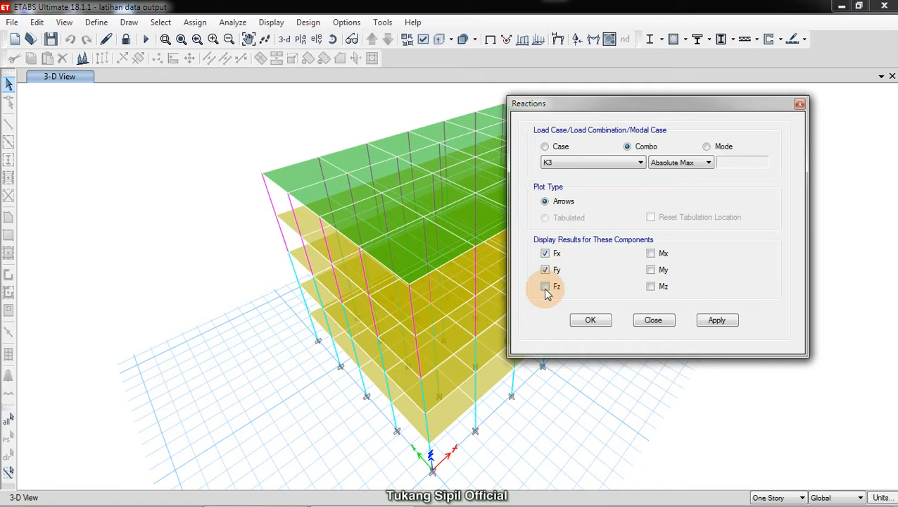
click(546, 287)
click(545, 287)
click(545, 270)
drag(588, 108, 658, 104)
click(788, 318)
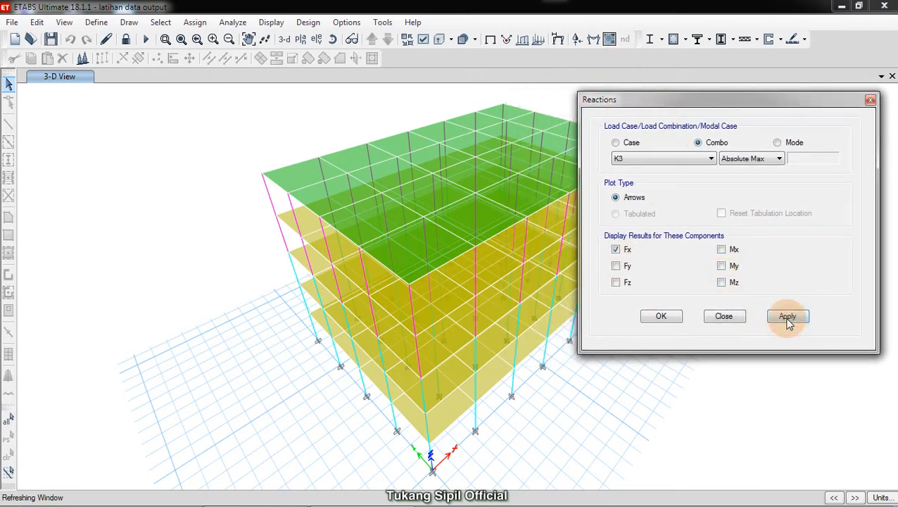
drag(653, 103, 782, 179)
right_click(260, 173)
middle_drag(194, 156, 80, 146)
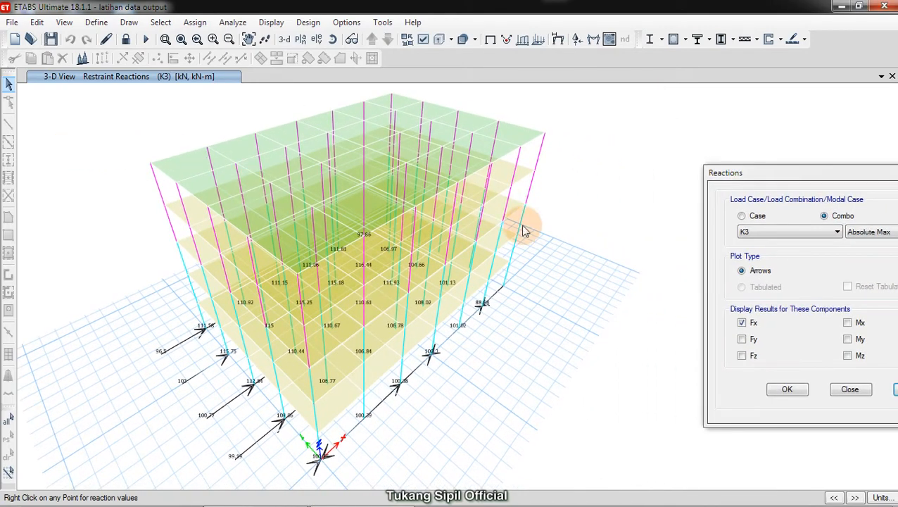
drag(715, 176, 594, 144)
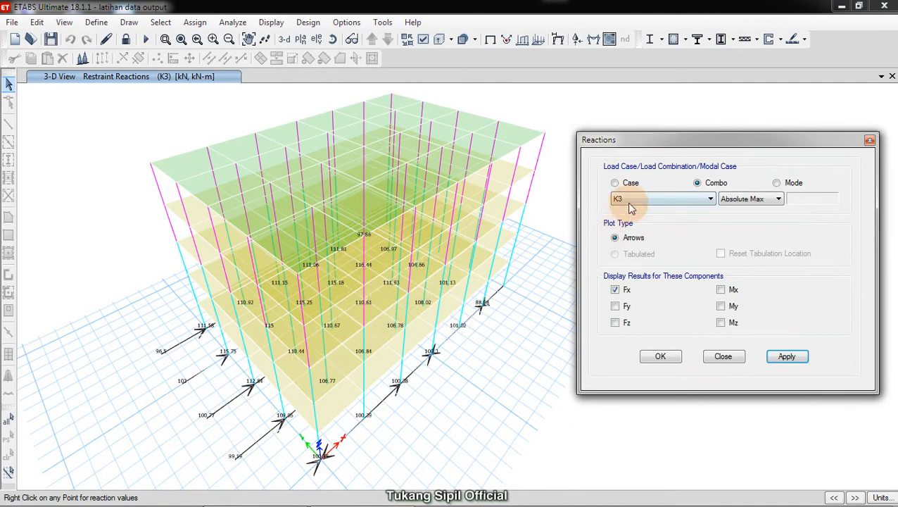
Replace the Fx component with Fy and plot the K3 support reactions on the 3D model.
click(614, 306)
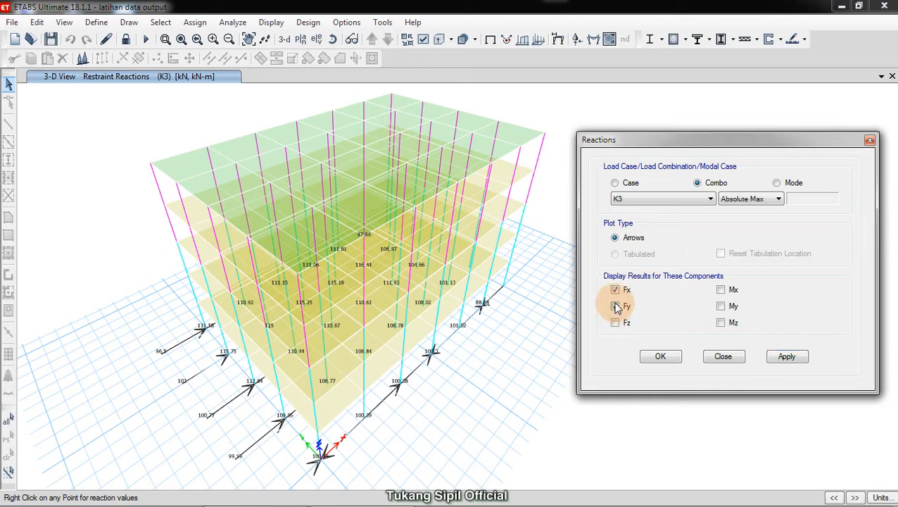
click(615, 290)
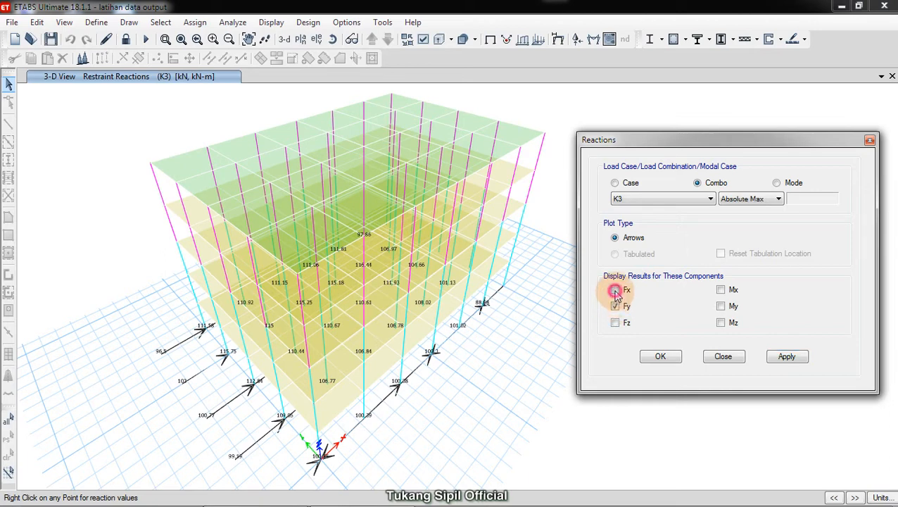
click(786, 358)
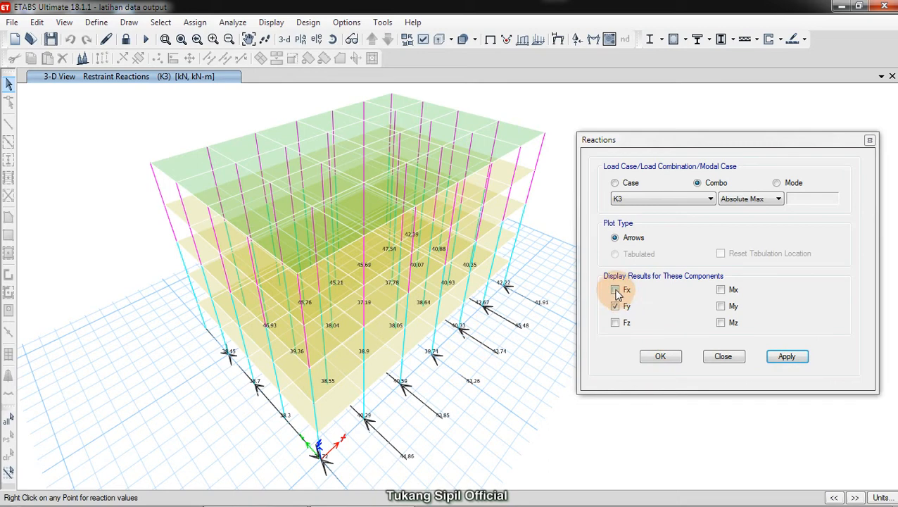
Replace the Fy component with Fz and plot the vertical K3 support reactions.
click(615, 323)
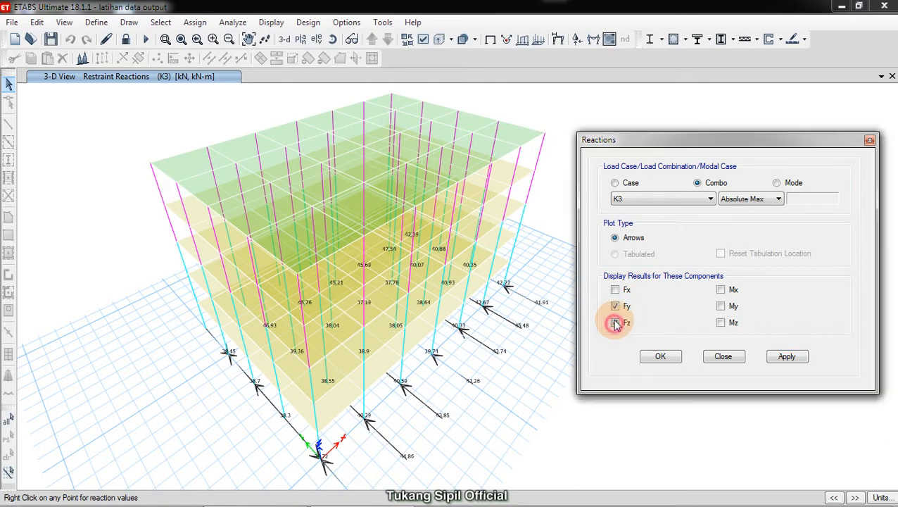
click(615, 306)
click(785, 357)
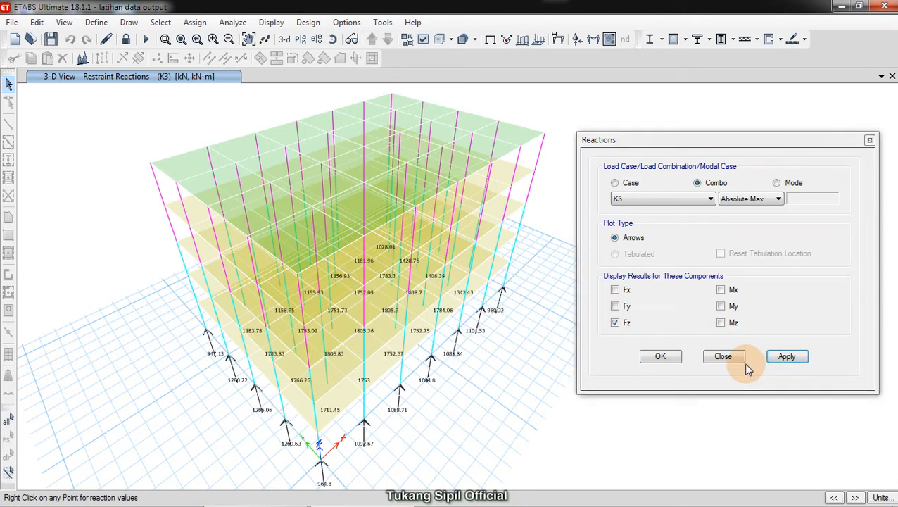
Add the Fx and Fy components to Fz and plot all three reaction forces together for K3.
click(615, 307)
click(615, 289)
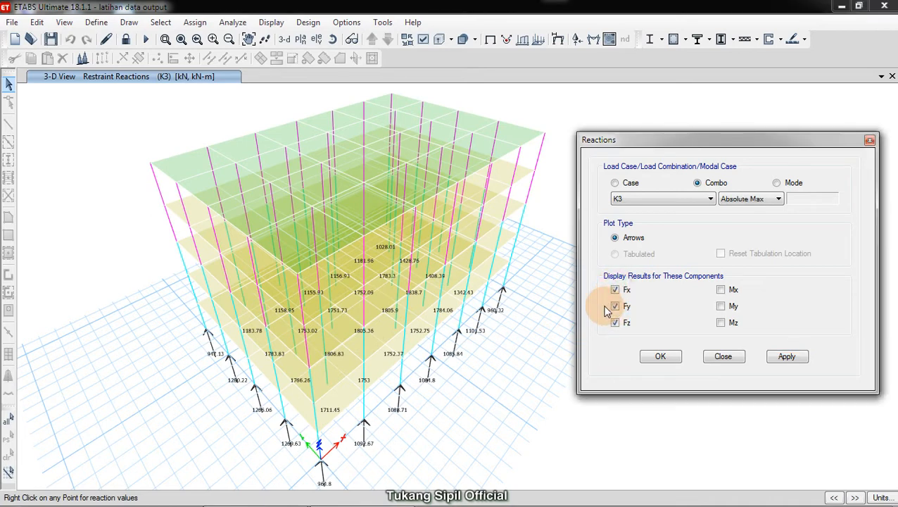
click(789, 357)
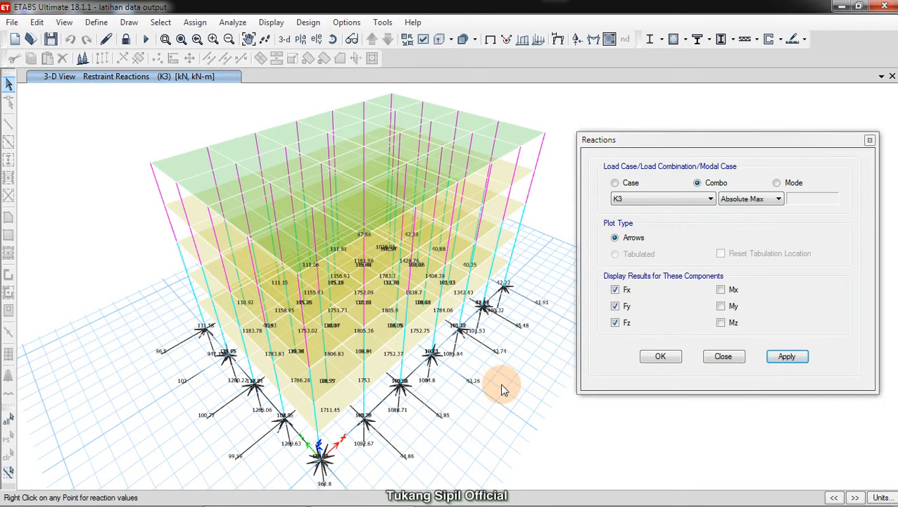
Clear the Fz component in the reactions settings and switch the model view to the plan of story LANTAI 1.
click(615, 323)
click(615, 307)
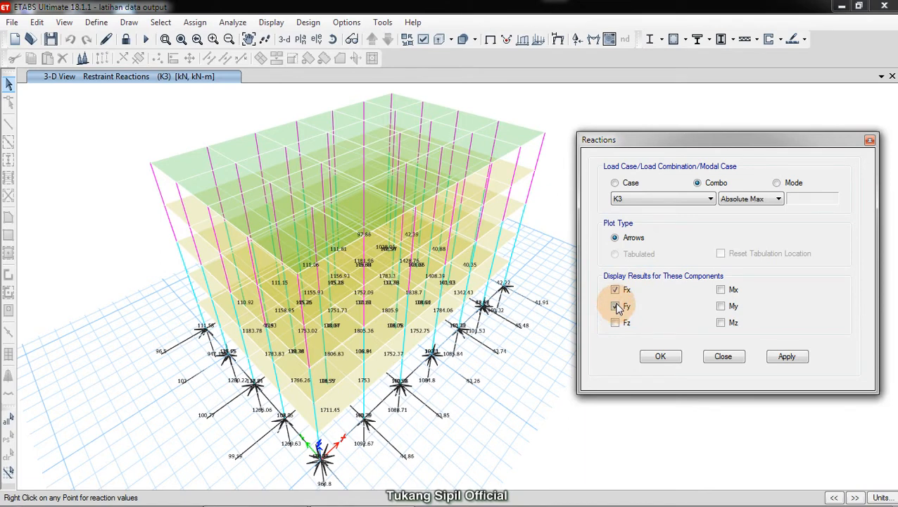
click(616, 307)
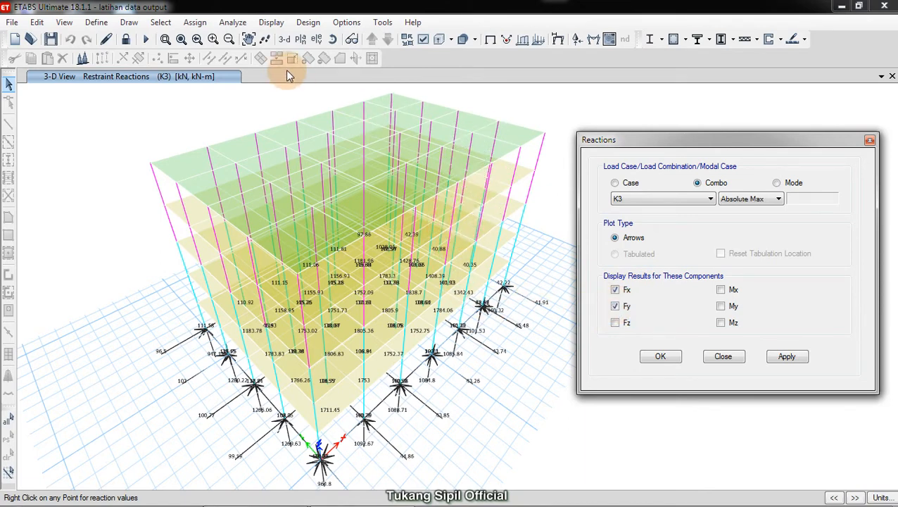
click(300, 40)
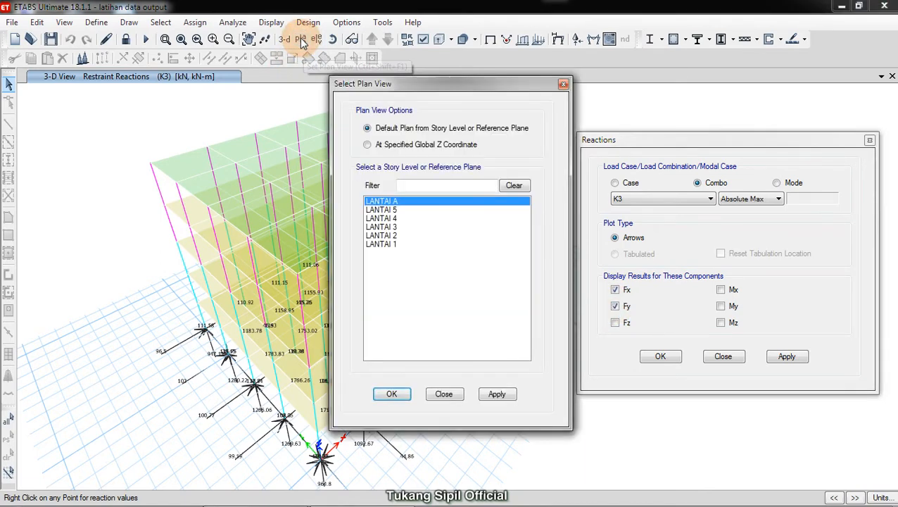
click(380, 245)
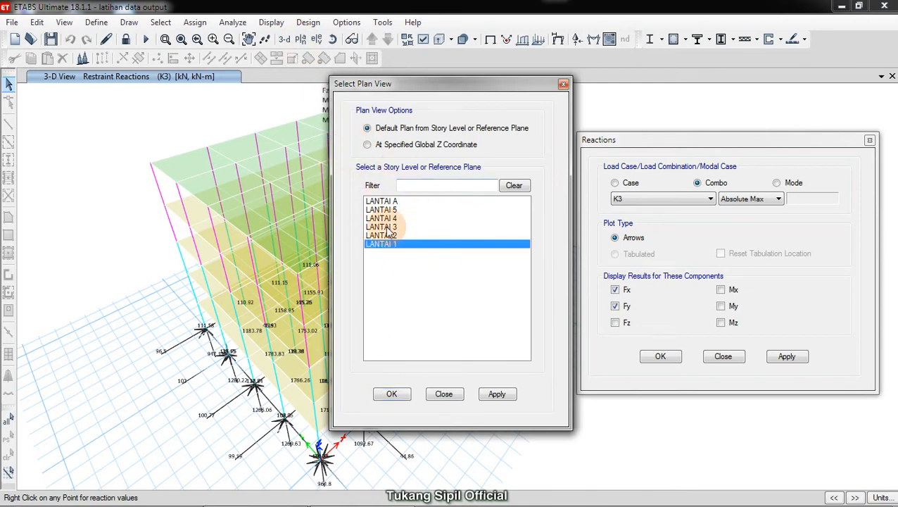
click(394, 397)
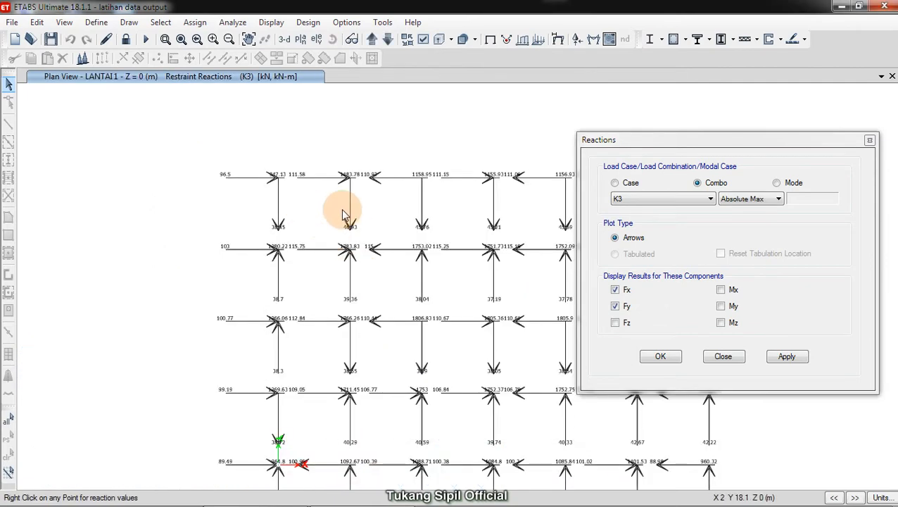
middle_drag(359, 213, 249, 174)
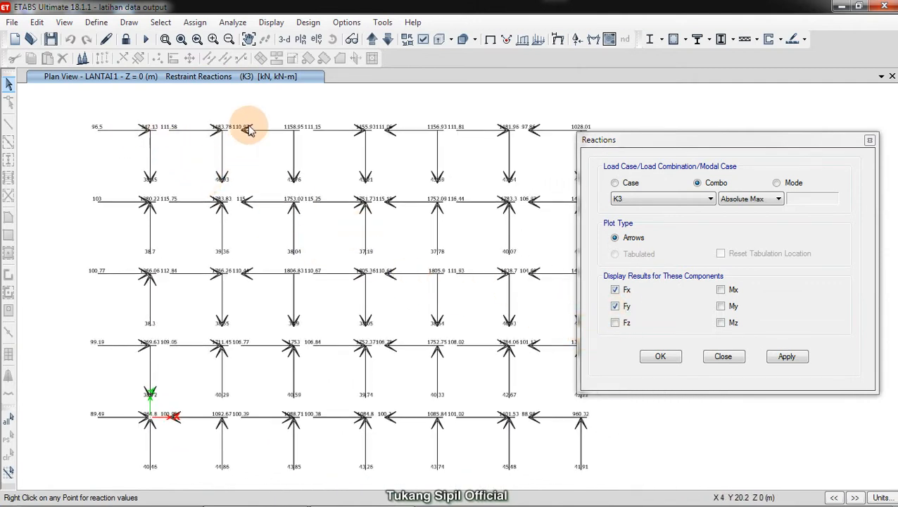
middle_drag(486, 145, 453, 134)
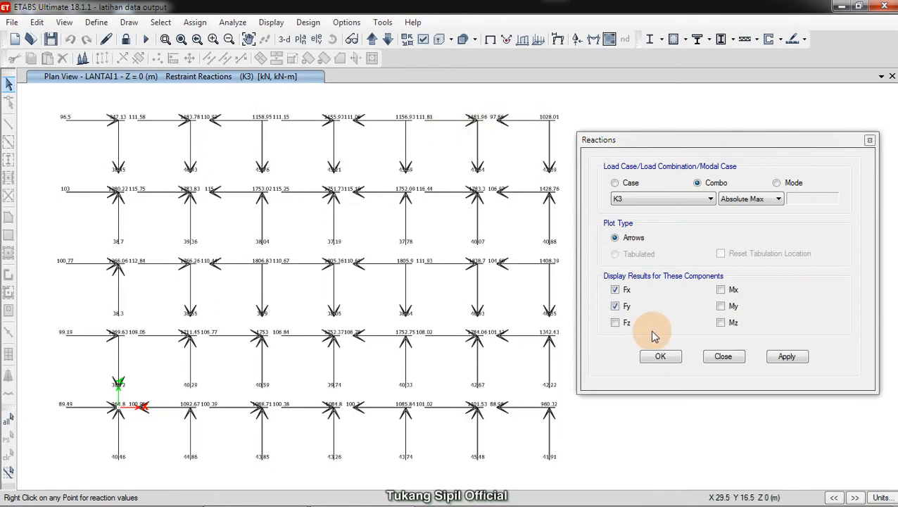
Limit the LANTAI 1 plan's plotted reactions to Fx and make the grid system visible.
click(616, 307)
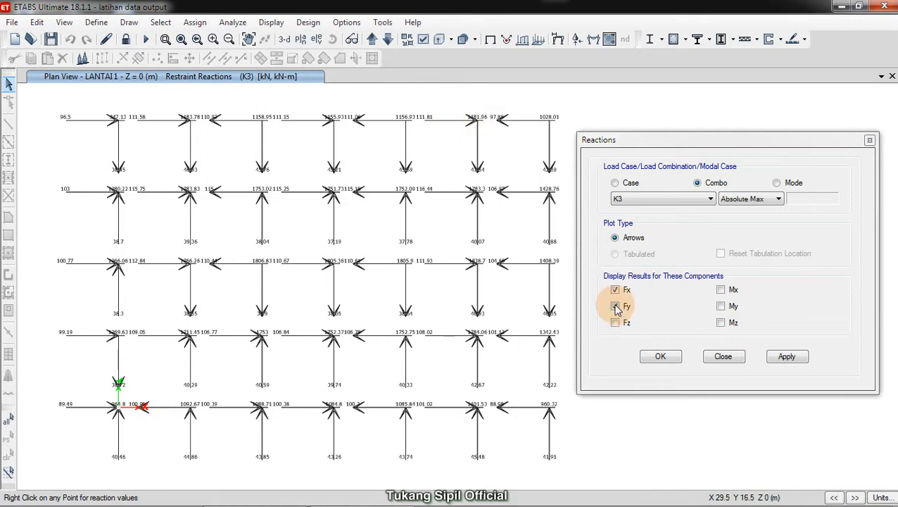
click(786, 356)
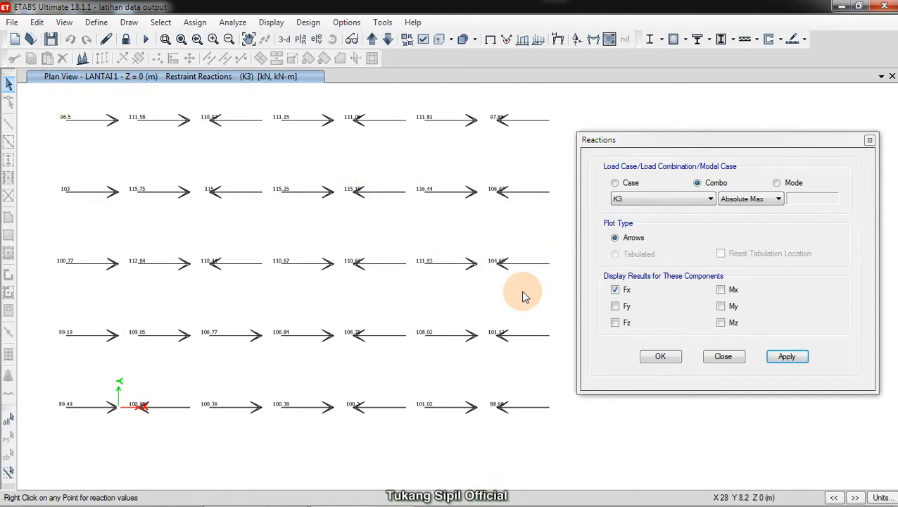
right_click(408, 157)
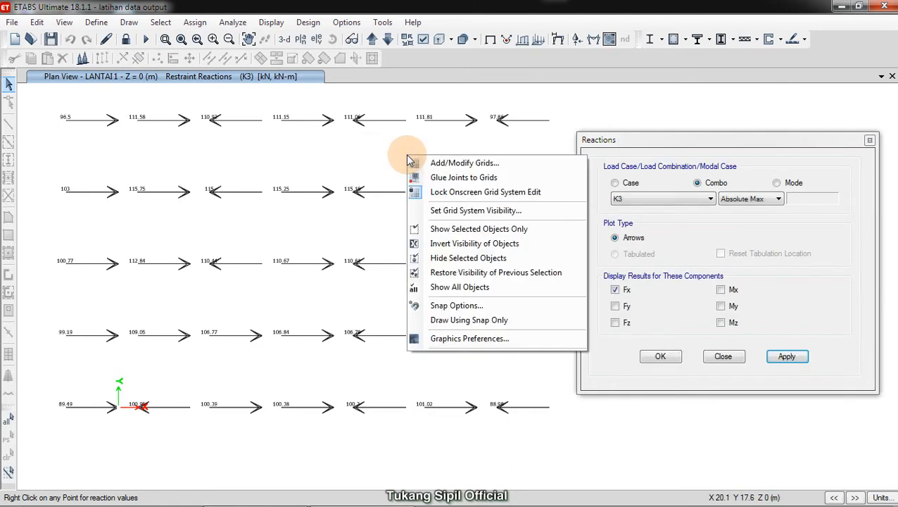
click(461, 213)
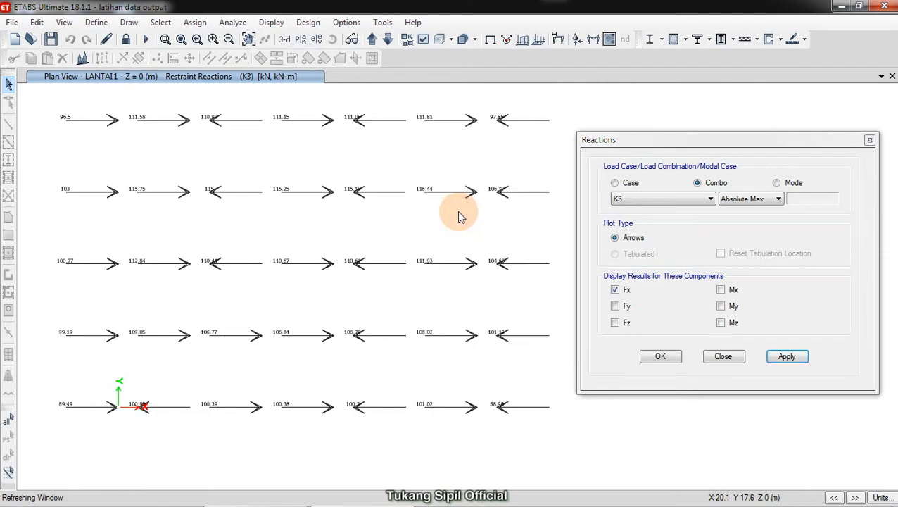
middle_drag(335, 154, 335, 180)
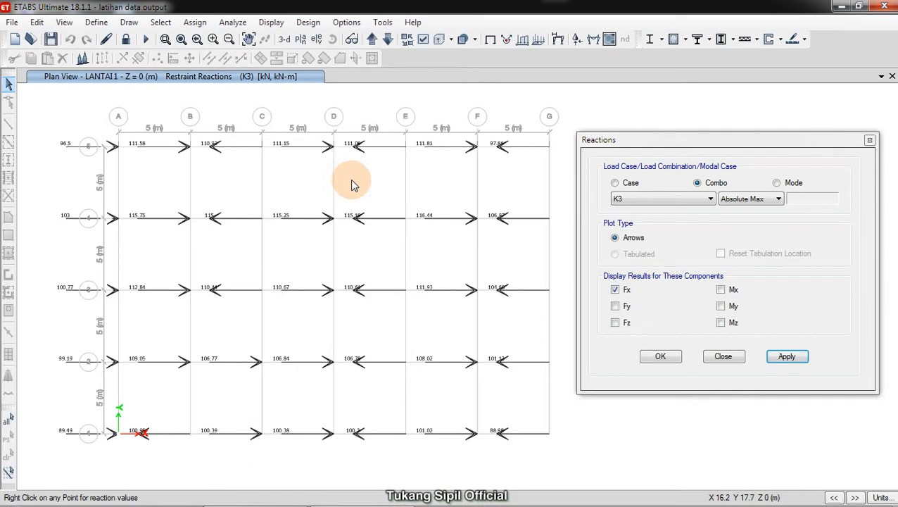
Toggle the LANTAI 1 plan's grid system off and back on, checking the FX, FY and FZ diagram in the XMind map in between.
right_click(359, 181)
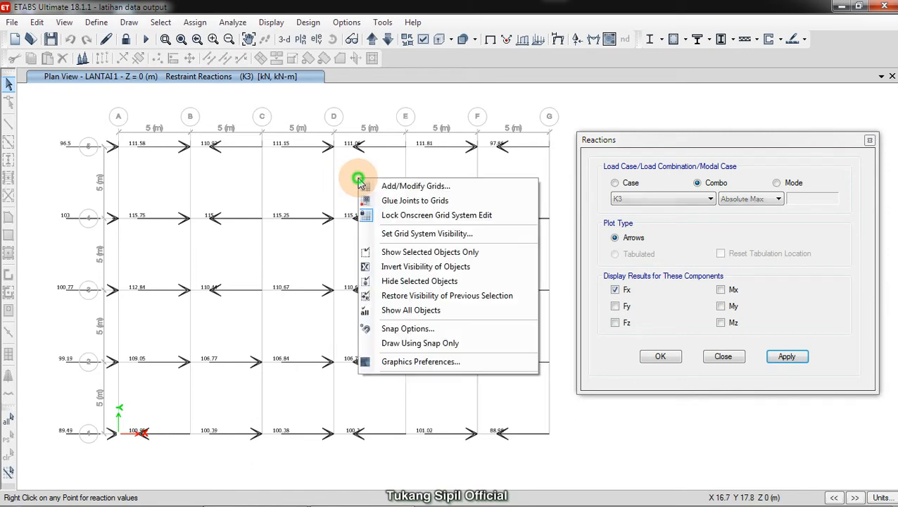
click(403, 236)
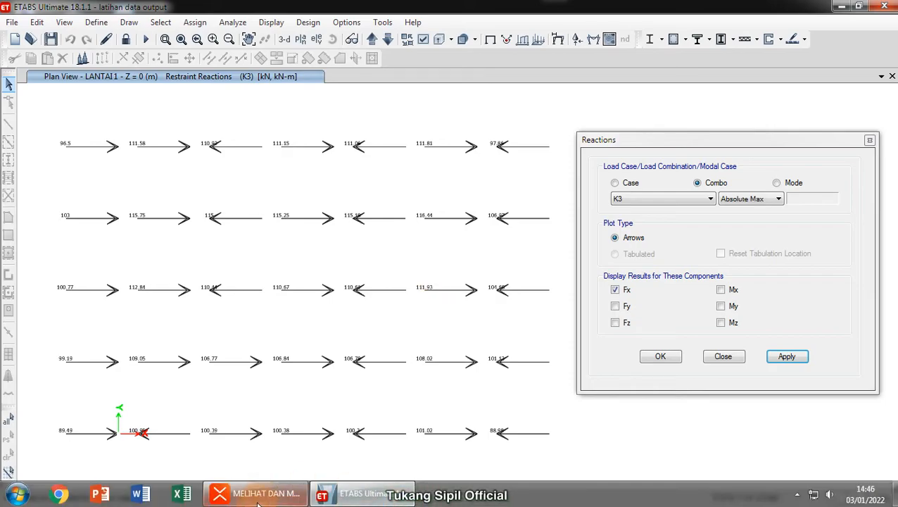
click(266, 495)
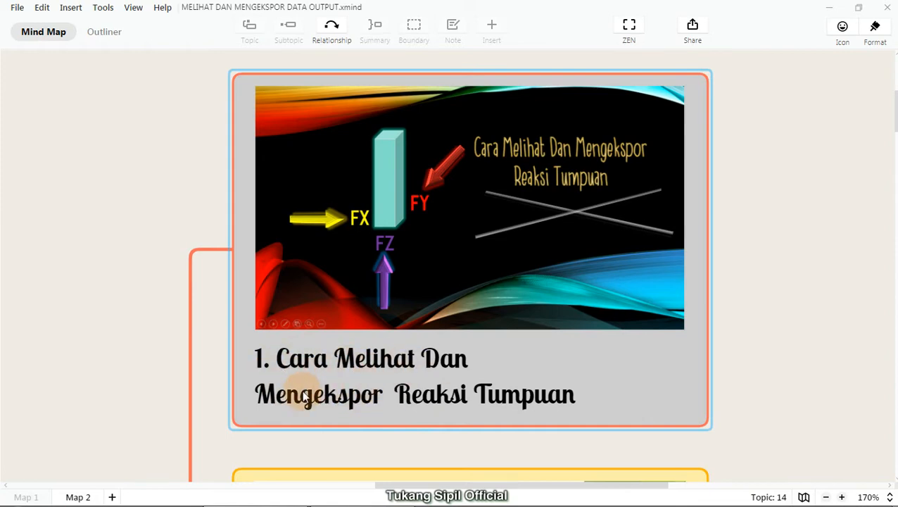
click(826, 8)
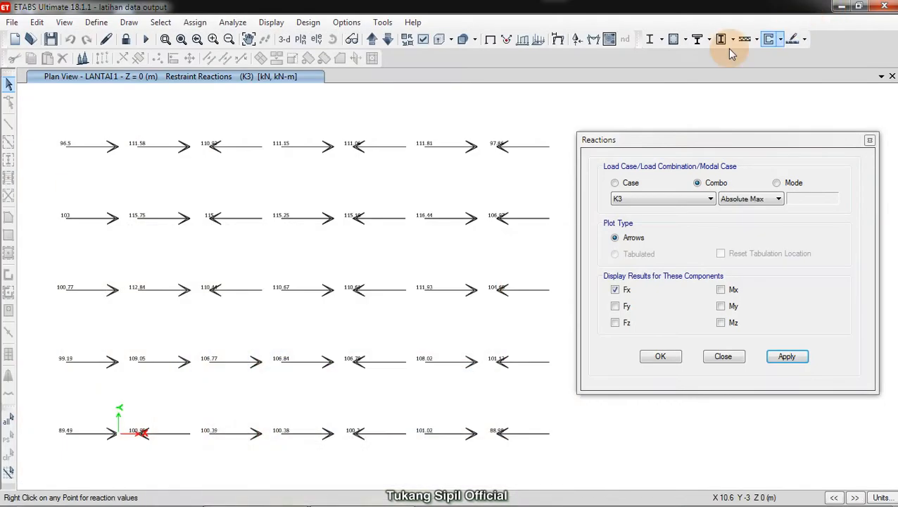
right_click(299, 183)
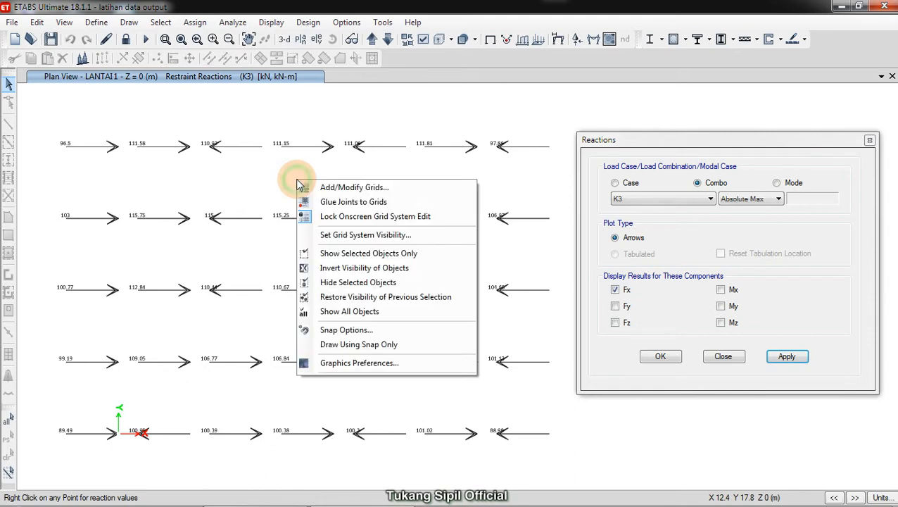
click(327, 236)
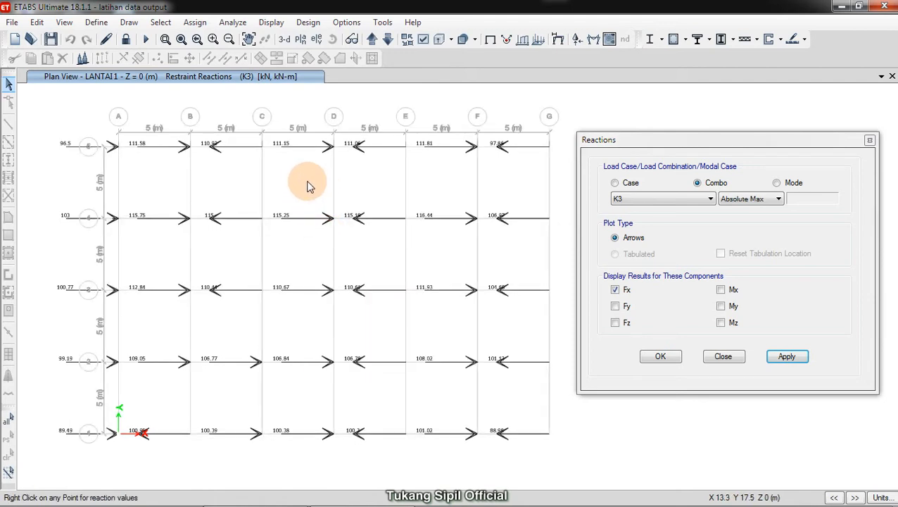
Move the plan view up to story LANTAI 2 and turn on the joint labels in the view options.
click(373, 41)
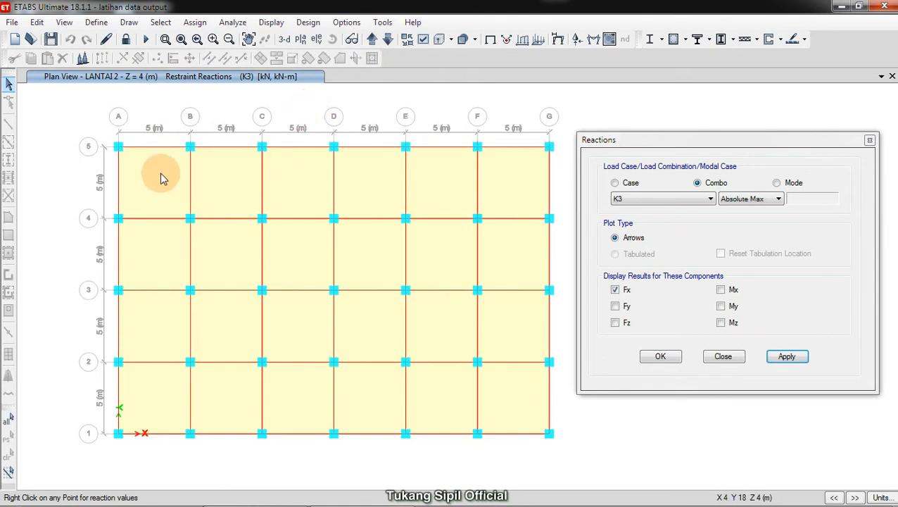
mouse_move(100, 113)
mouse_down()
mouse_move(200, 123)
mouse_move(511, 243)
mouse_move(578, 464)
mouse_move(556, 450)
mouse_up()
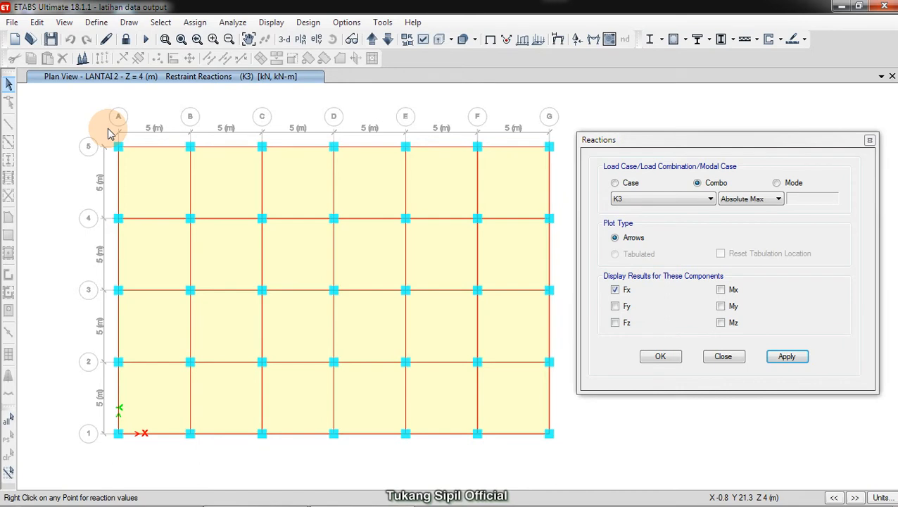
click(423, 41)
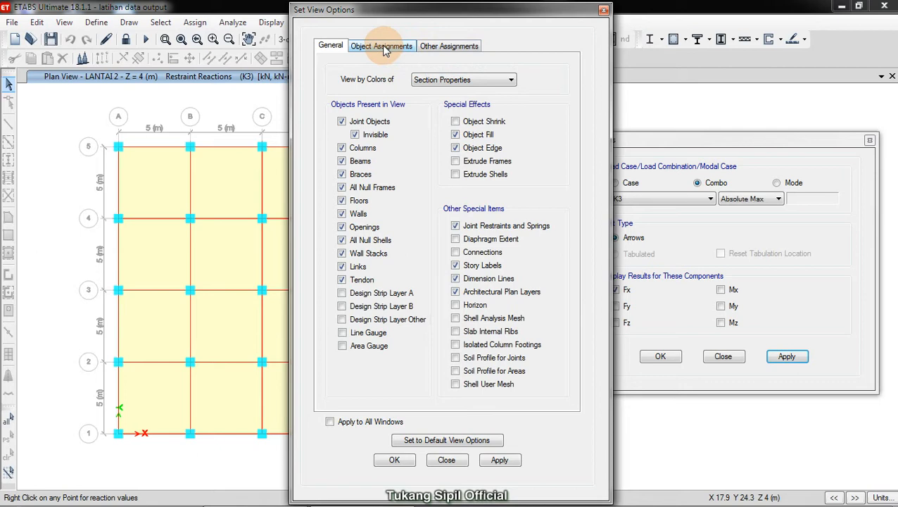
click(384, 46)
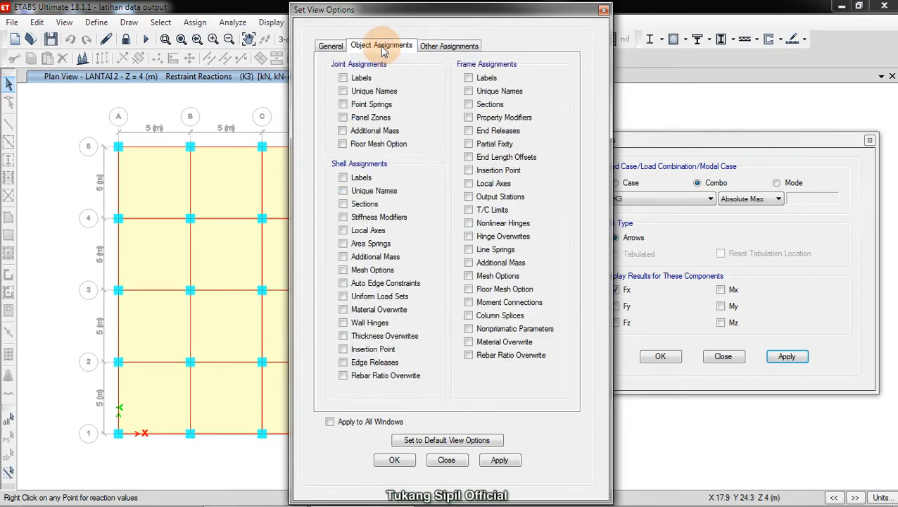
click(343, 78)
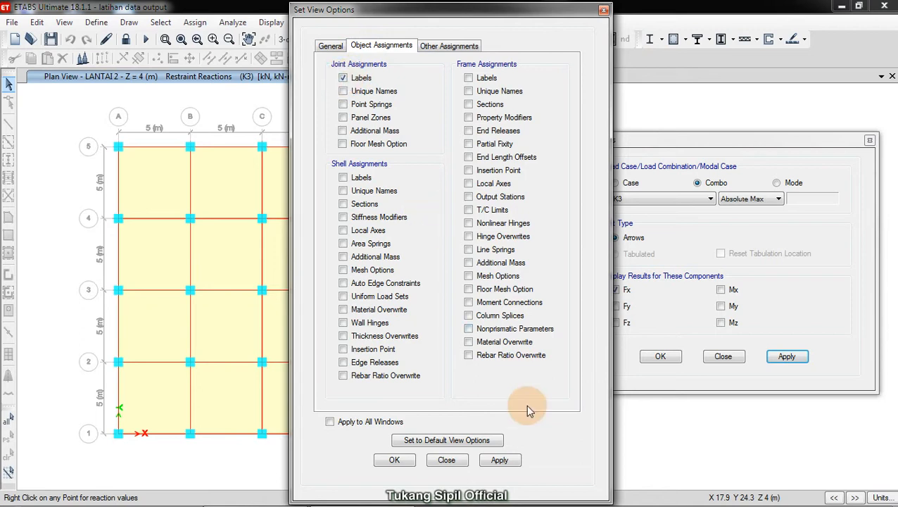
click(499, 461)
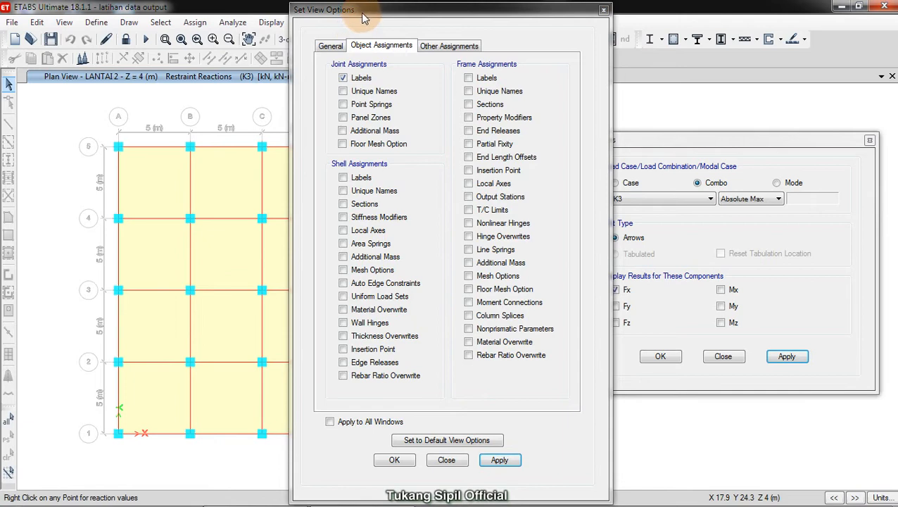
drag(367, 11, 617, 11)
Return the plan view to story LANTAI 1 and display the undeformed shape in place of the reactions.
click(361, 106)
click(387, 40)
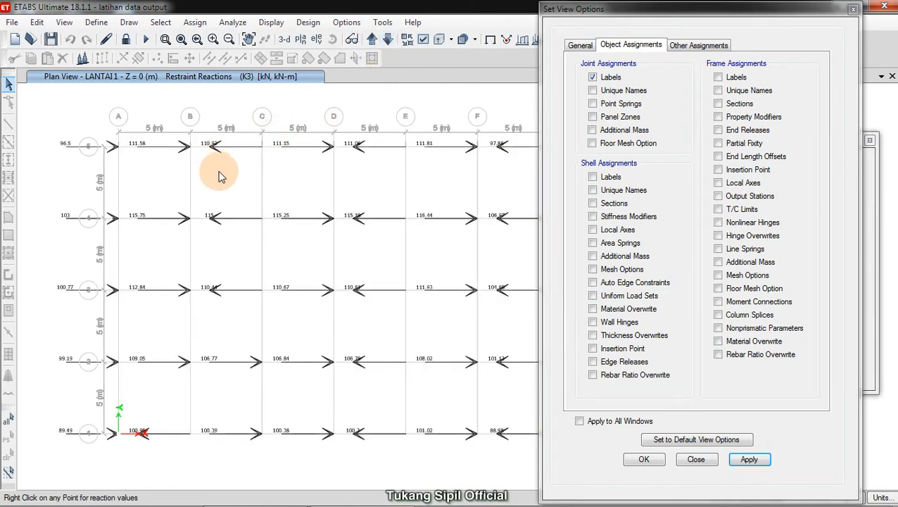
click(276, 23)
click(278, 37)
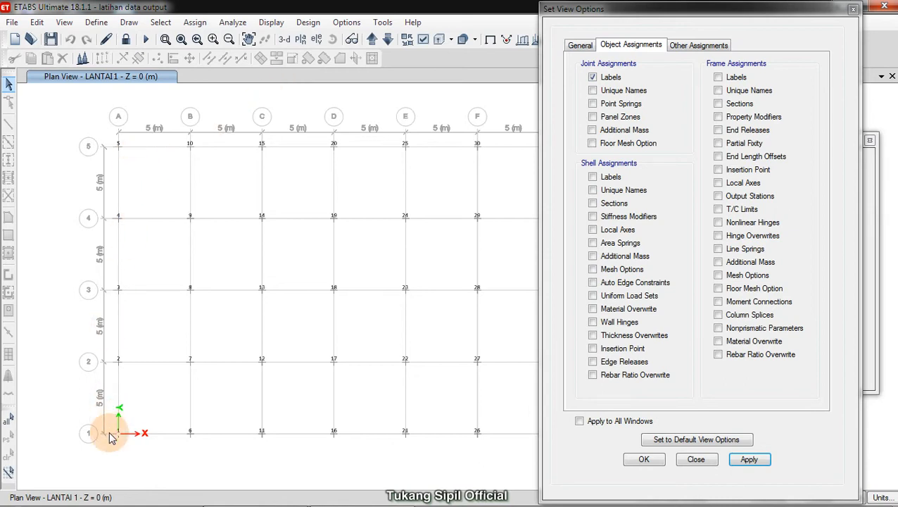
drag(589, 13, 648, 22)
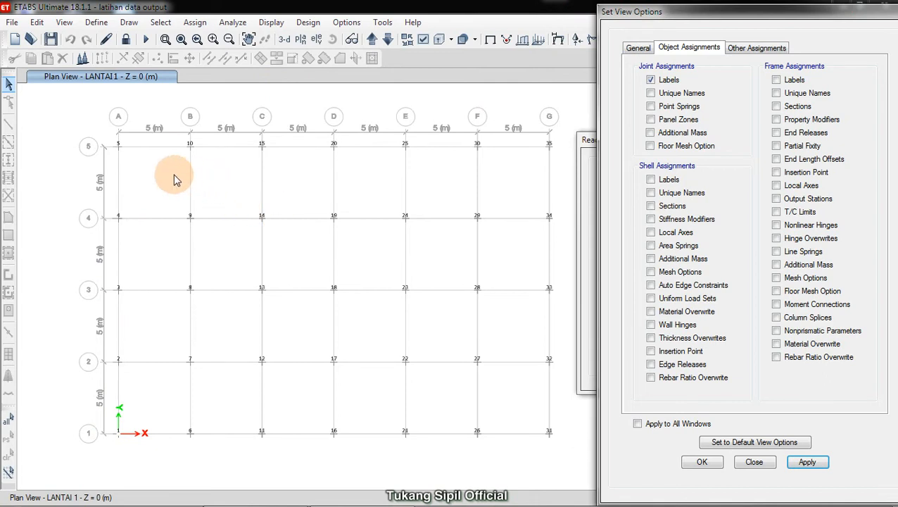
Select joint 5 at grid A-5 and joint 14 at grid C-4, and clear the selection.
click(116, 141)
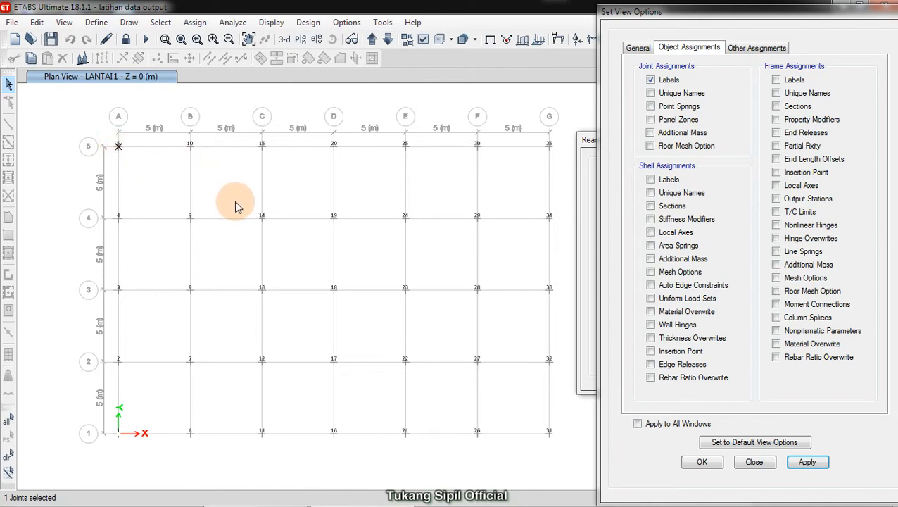
drag(244, 197, 286, 244)
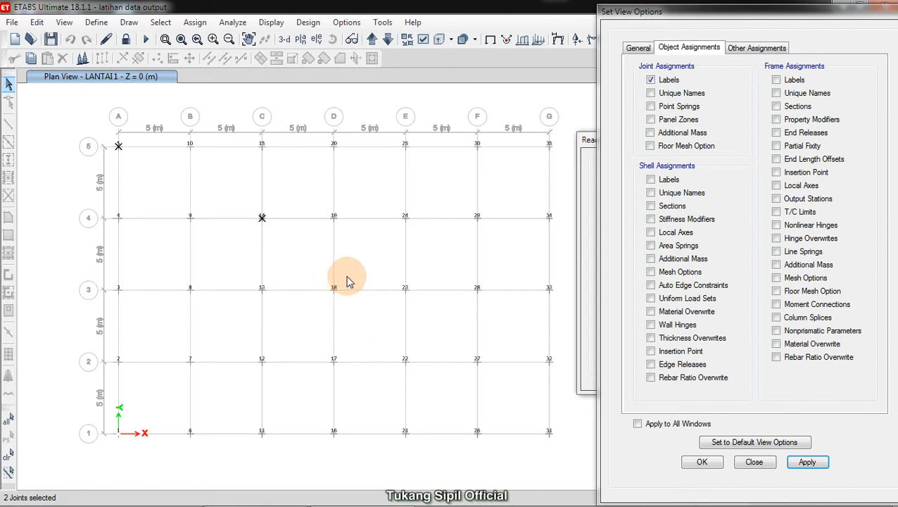
click(359, 248)
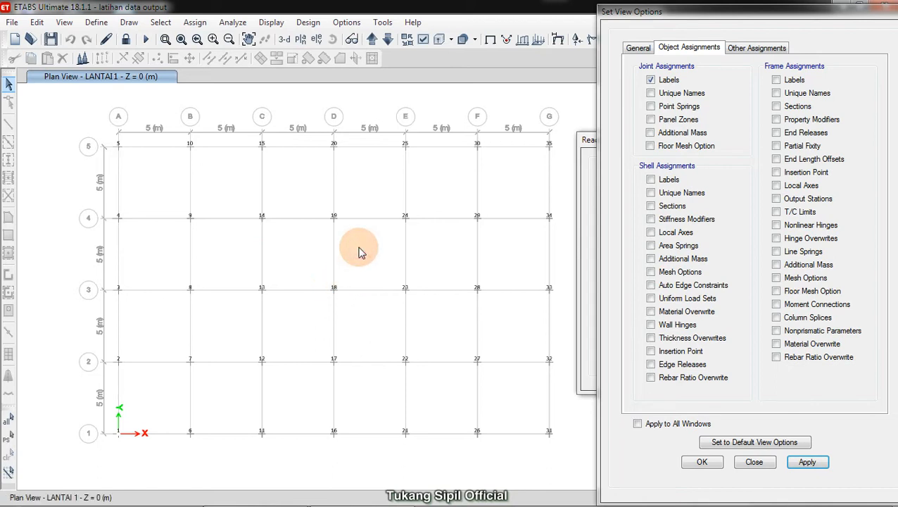
Close the view options and reactions settings and open the selection of model and result tables.
click(754, 461)
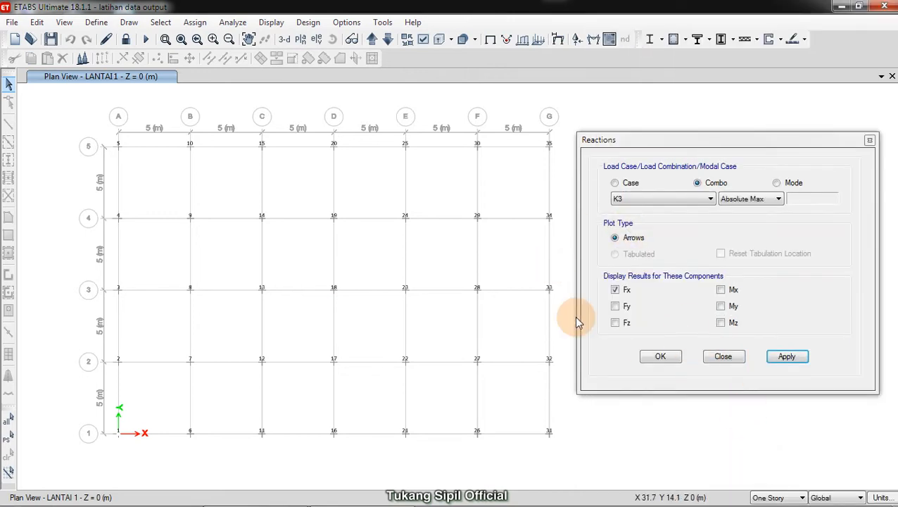
click(724, 357)
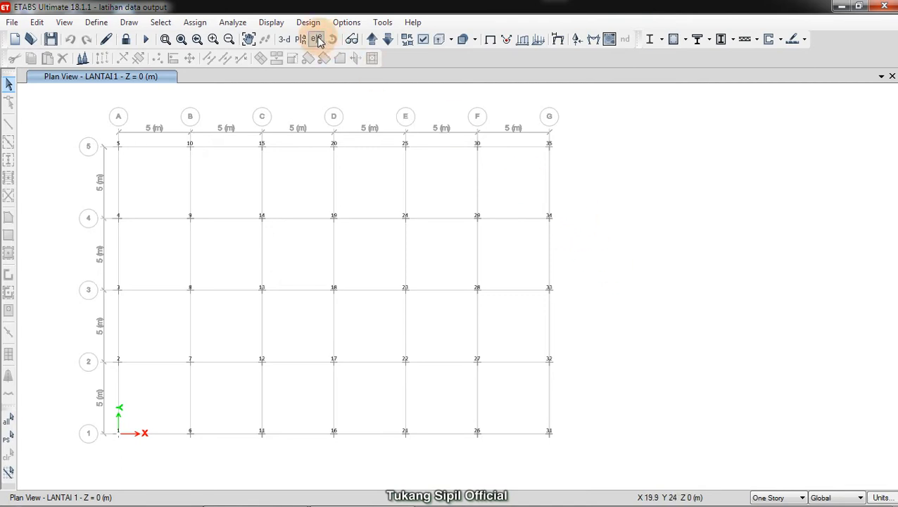
click(272, 22)
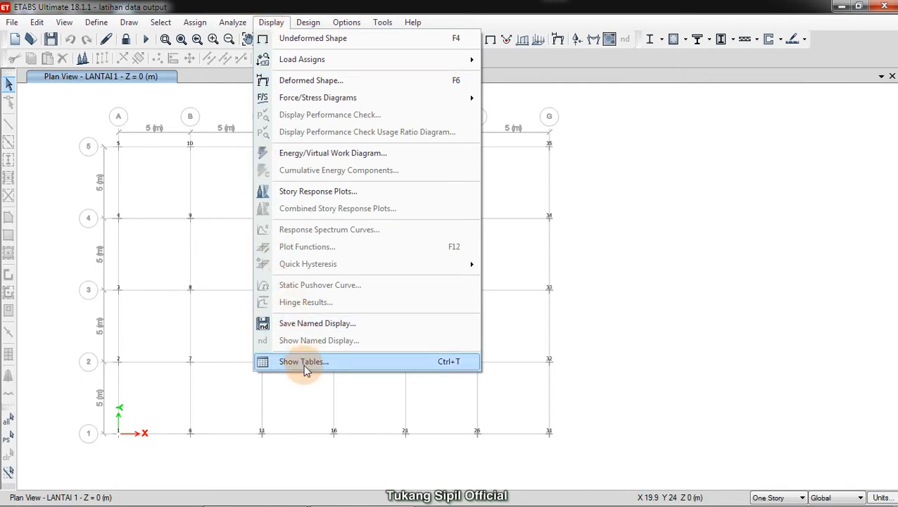
click(269, 21)
click(271, 22)
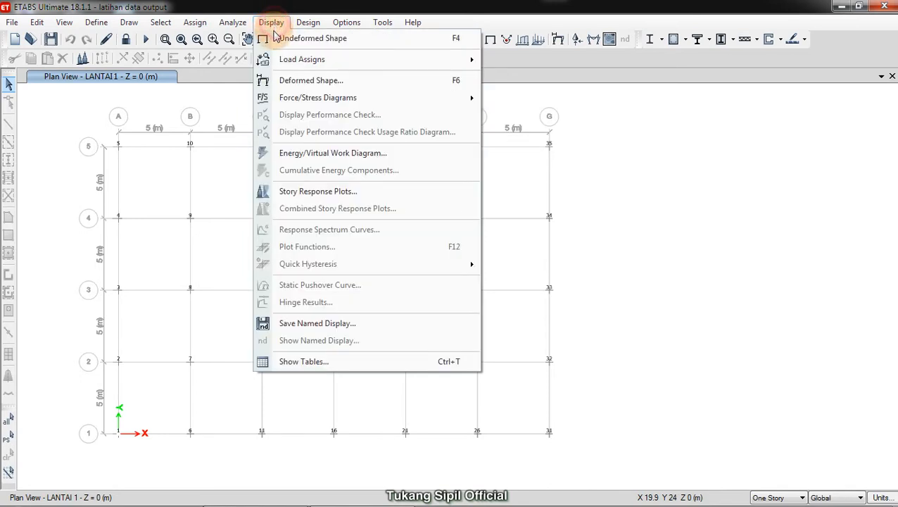
click(329, 361)
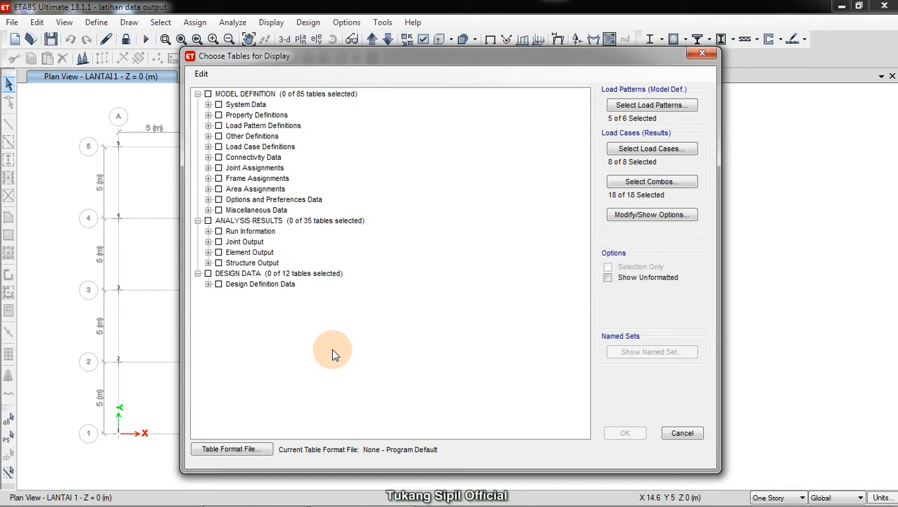
Choose the Reactions tables under Joint Output in the analysis results for display.
click(198, 221)
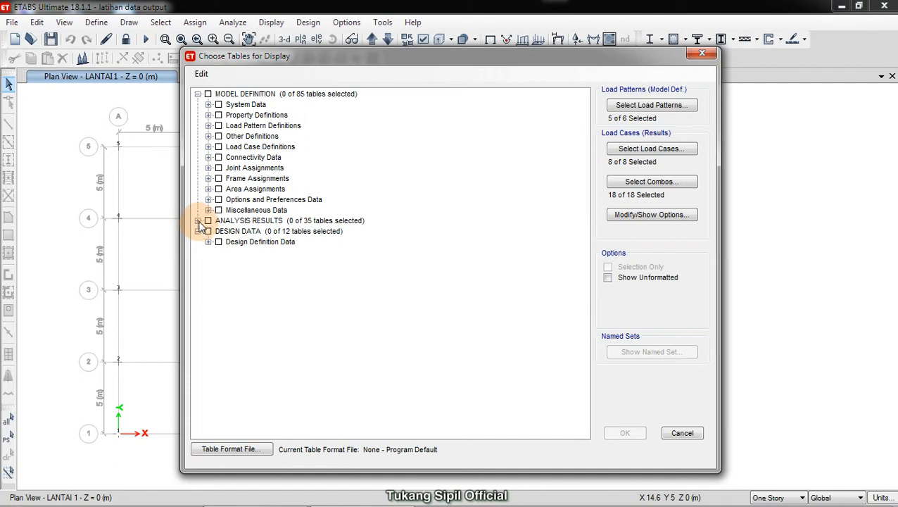
click(198, 221)
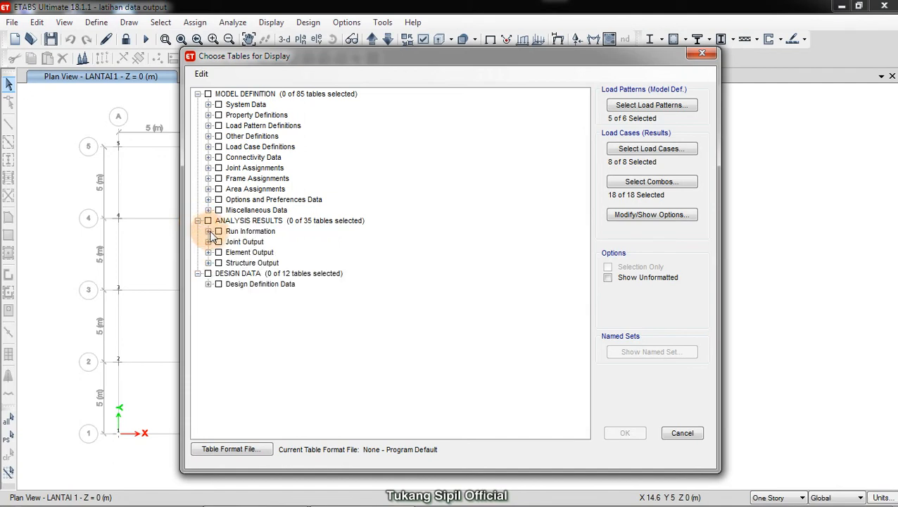
click(208, 242)
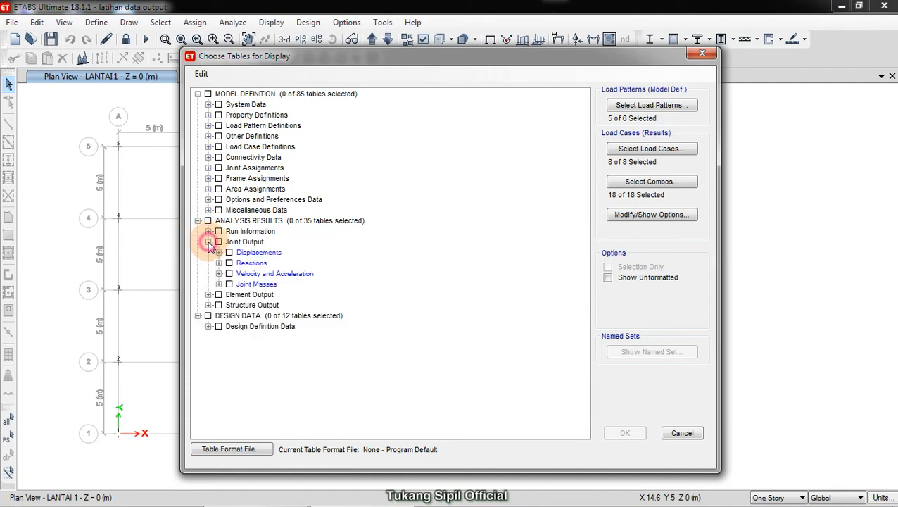
click(230, 262)
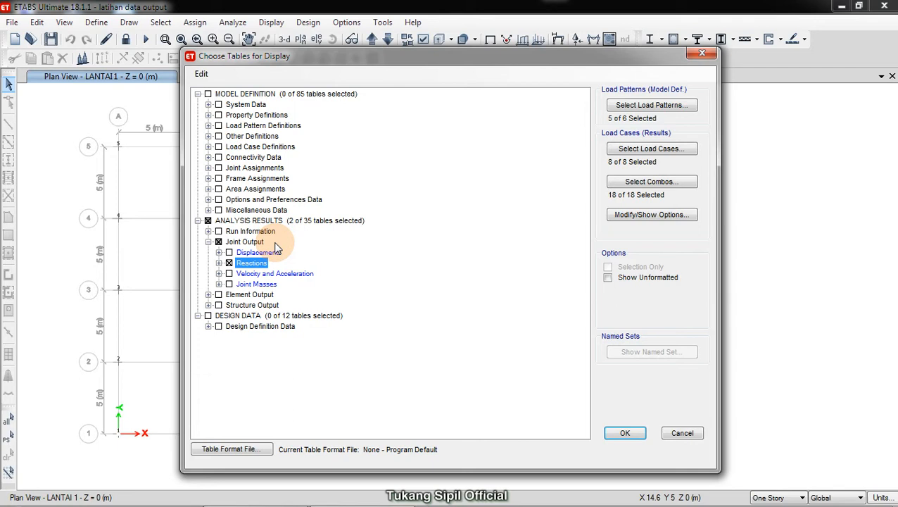
Include the load patterns BH, BMT, BSE, EQX and EQY for the tables, leaving out ~LLRF.
click(654, 105)
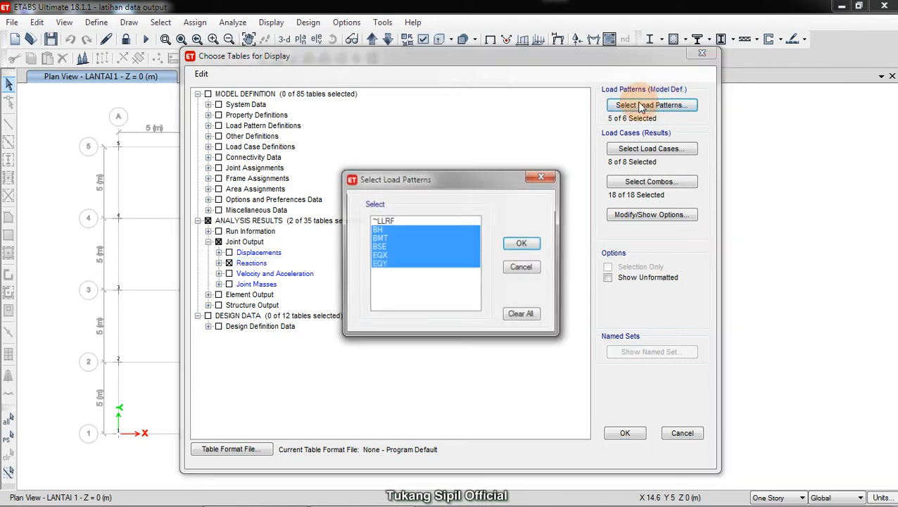
click(384, 230)
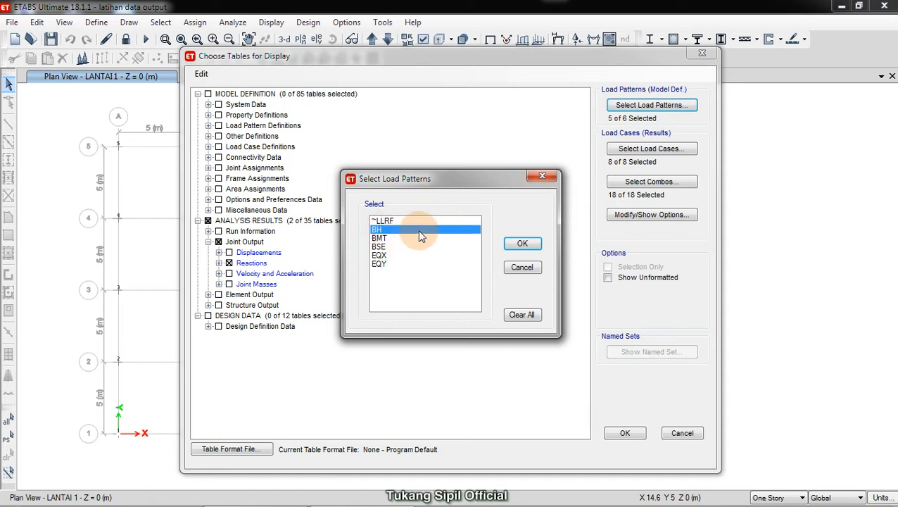
drag(422, 230, 391, 279)
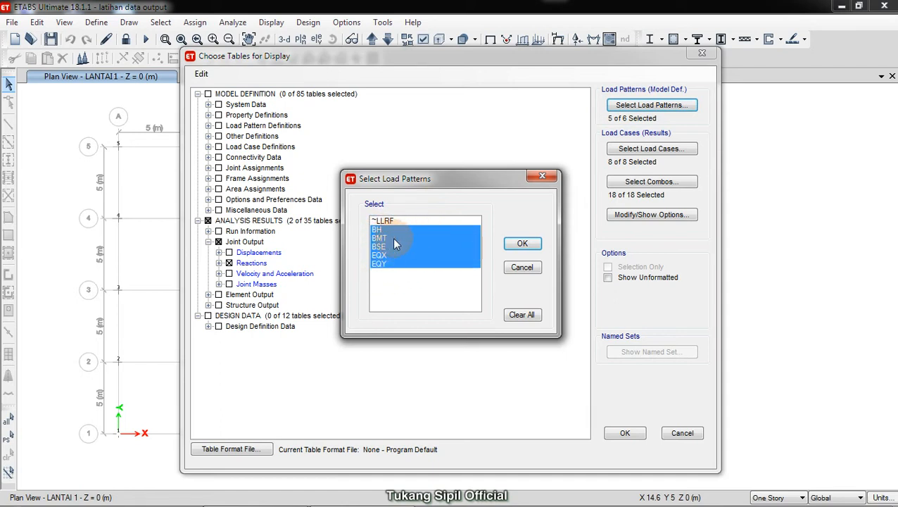
click(522, 244)
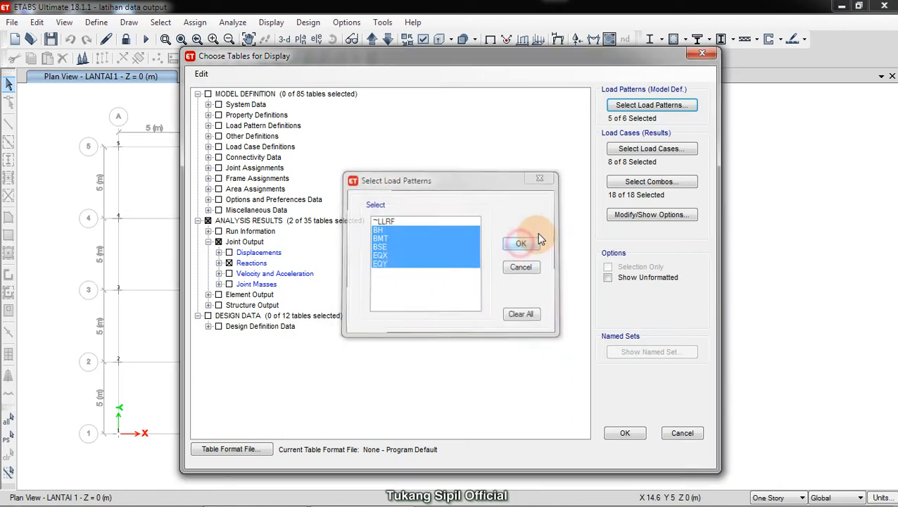
Accept all load cases from BH to MRSY and all combinations K1 to K18 for the table output.
click(639, 153)
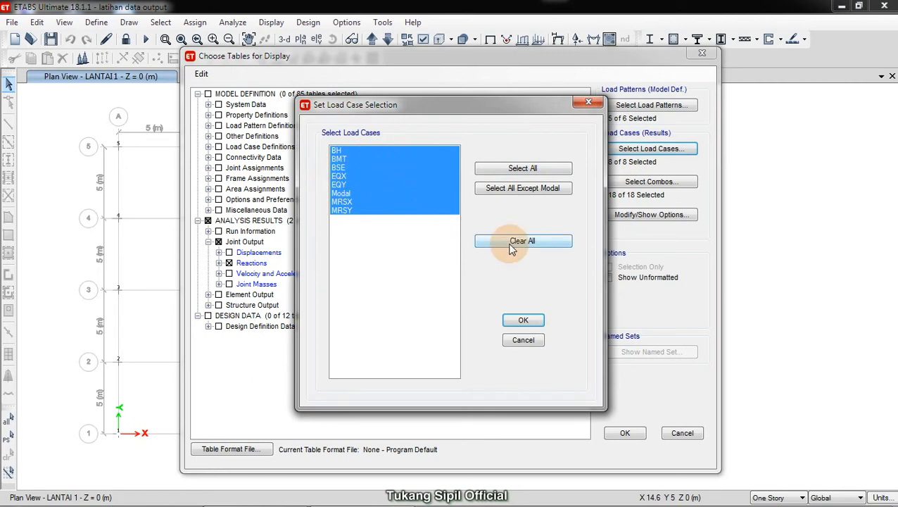
click(523, 320)
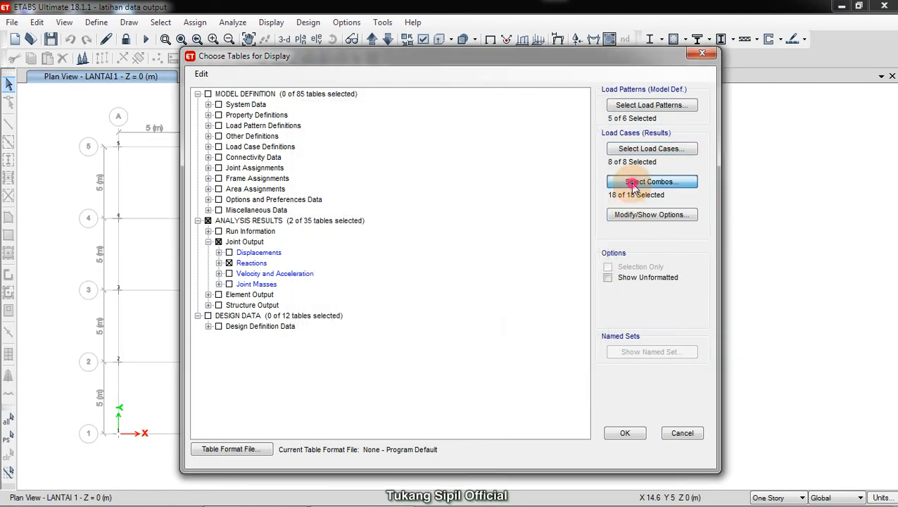
click(641, 182)
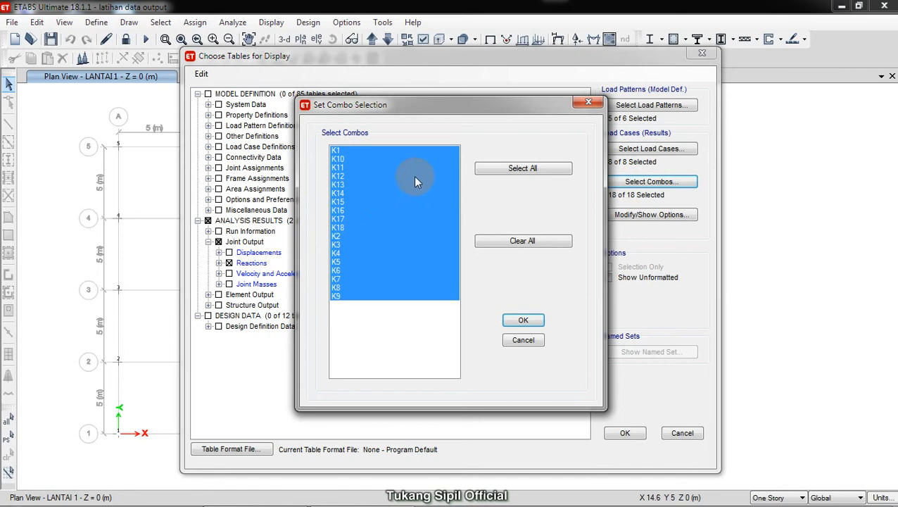
click(521, 321)
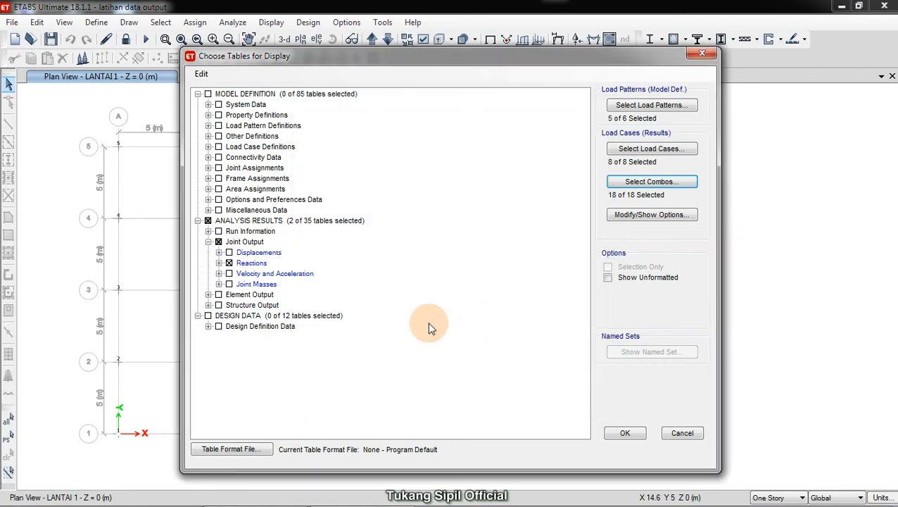
Display the chosen reaction tables and move the Joint Design Reactions window aside to uncover the plan's joint numbers.
click(623, 432)
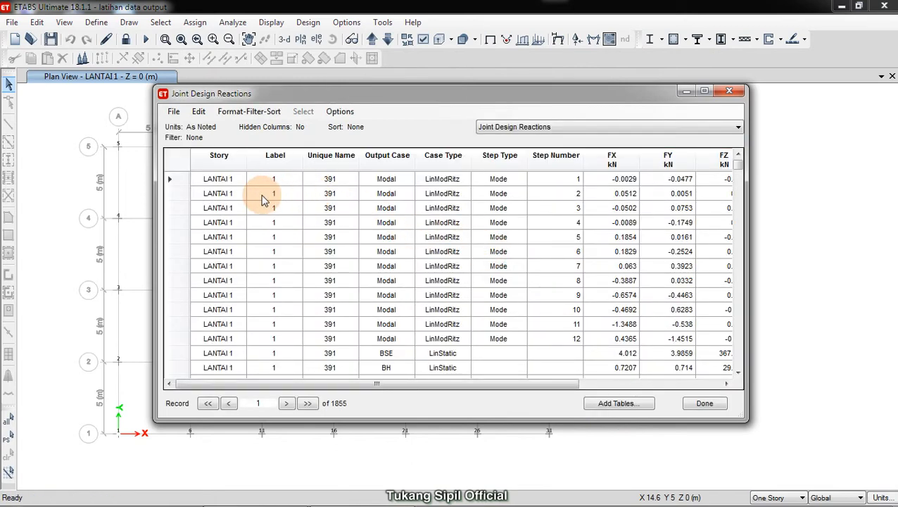
click(274, 178)
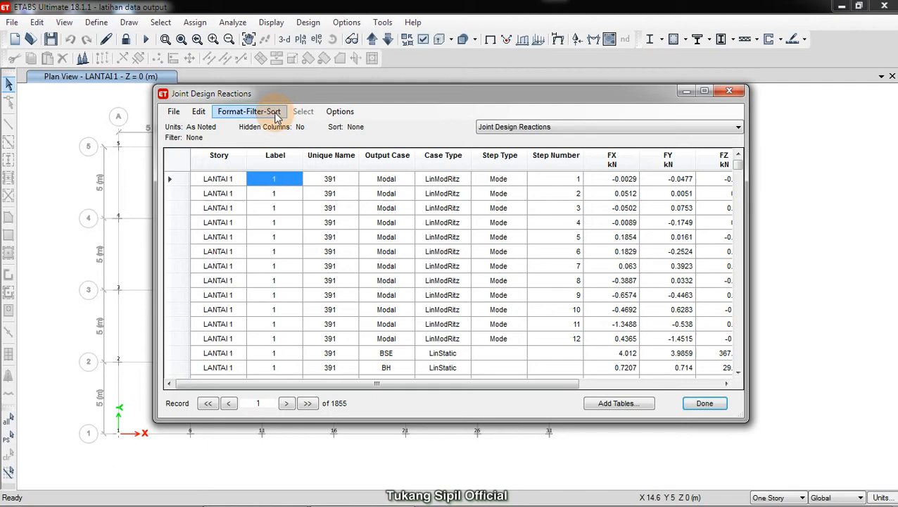
drag(273, 95, 423, 79)
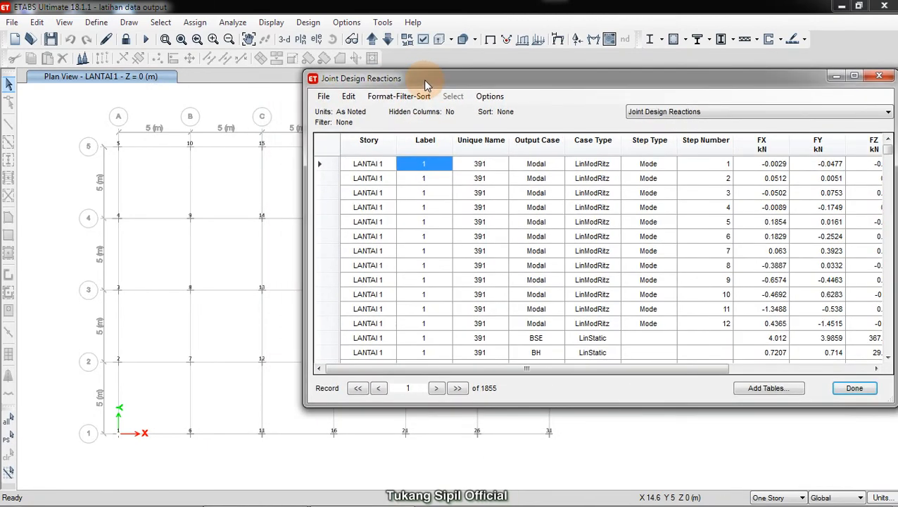
Compare the joint labels 1 and 2 in the Joint Design Reactions table with the joint numbers on the LANTAI 1 plan.
click(423, 179)
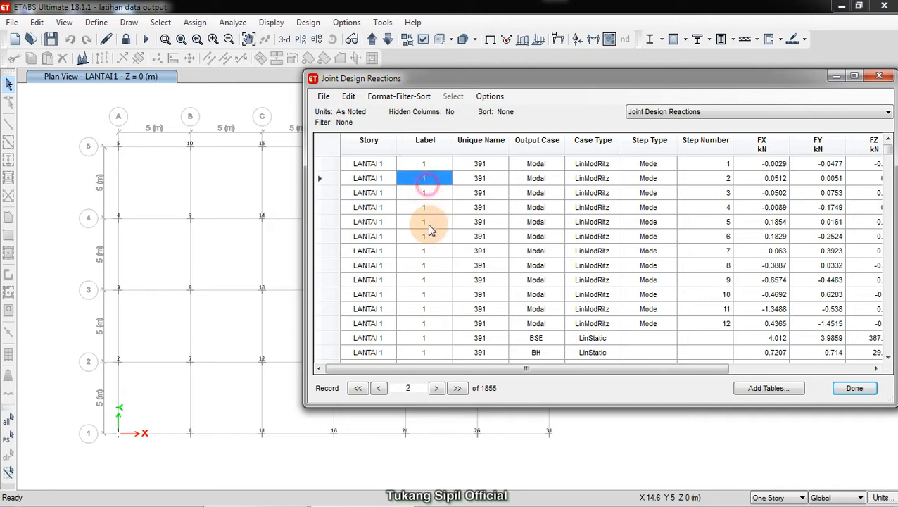
click(426, 236)
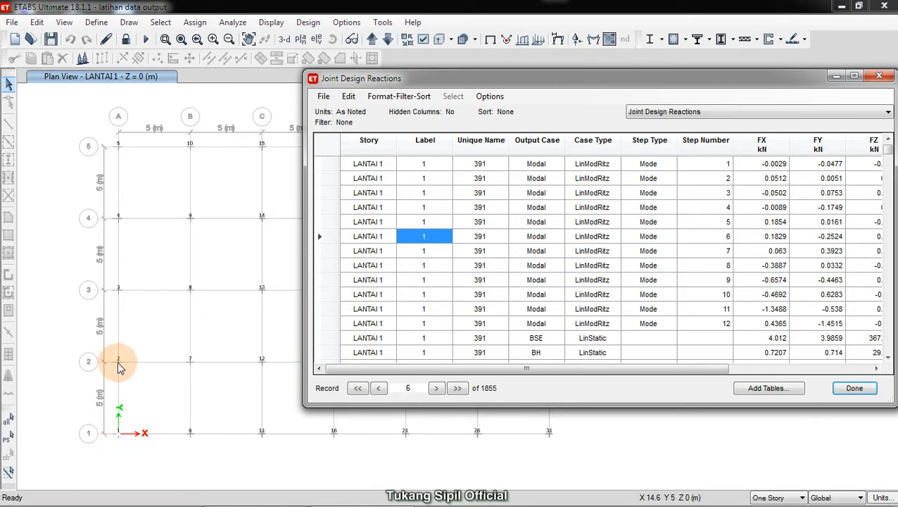
click(423, 310)
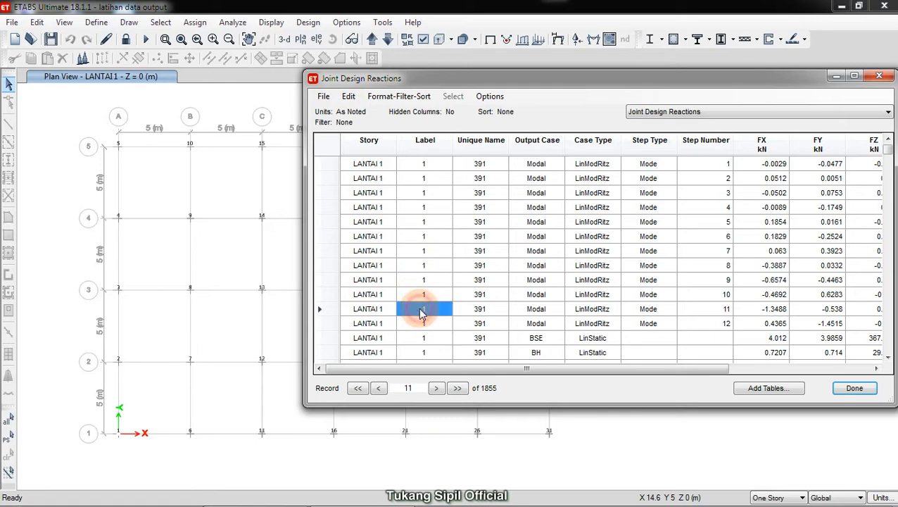
scroll(420, 312, down, 15)
click(423, 296)
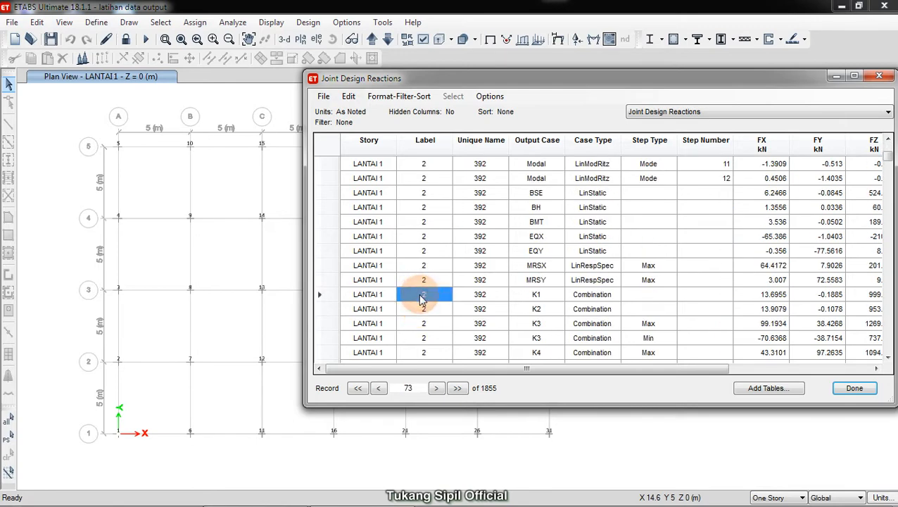
scroll(419, 281, down, 15)
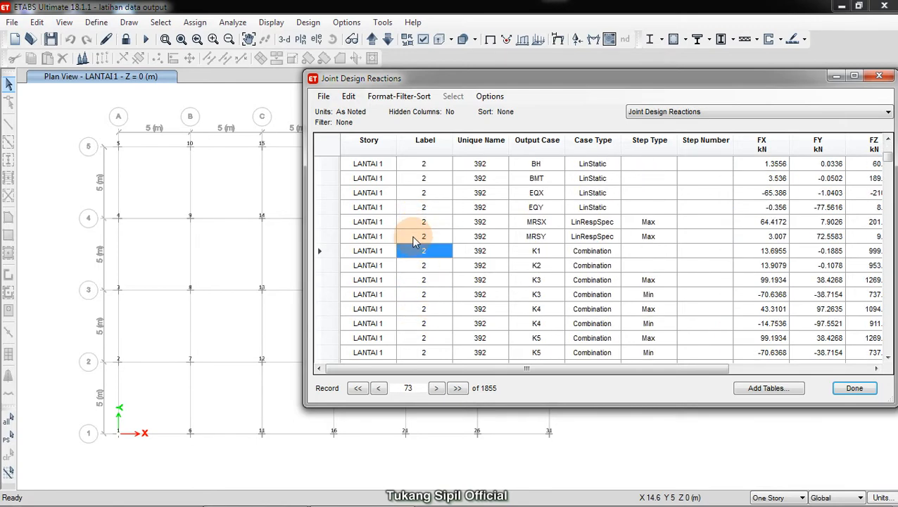
scroll(417, 249, up, 20)
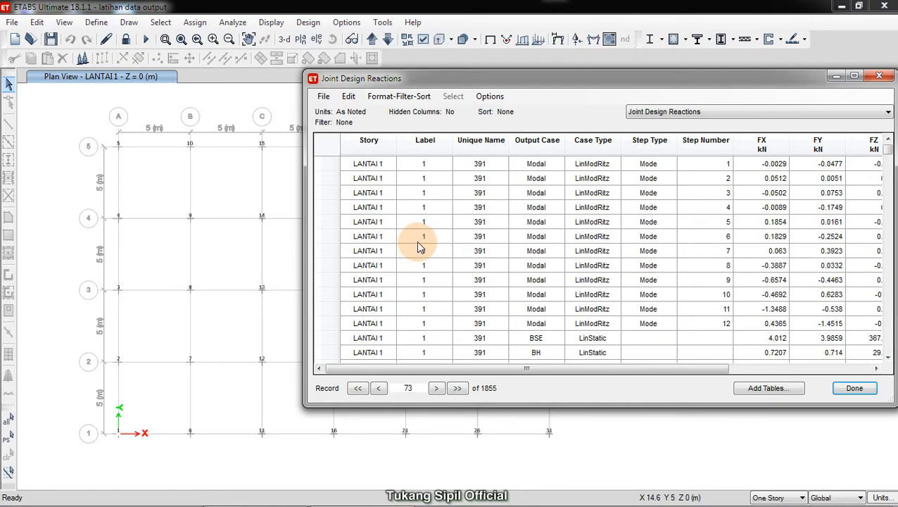
Review joint 1's output cases in the table, from Modal through BSE, BH, BMT, EQX and EQY to the combinations K1 and K2.
click(539, 166)
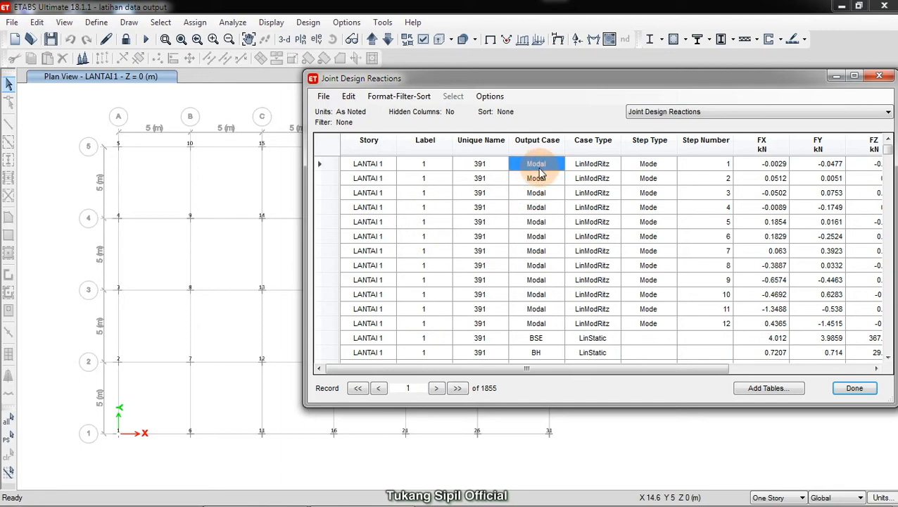
scroll(540, 173, down, 5)
scroll(536, 189, up, 2)
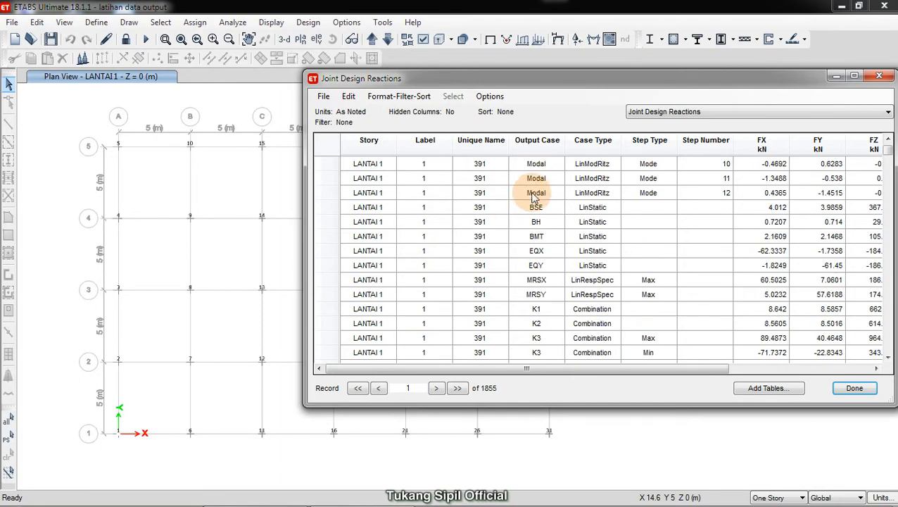
click(535, 207)
click(544, 222)
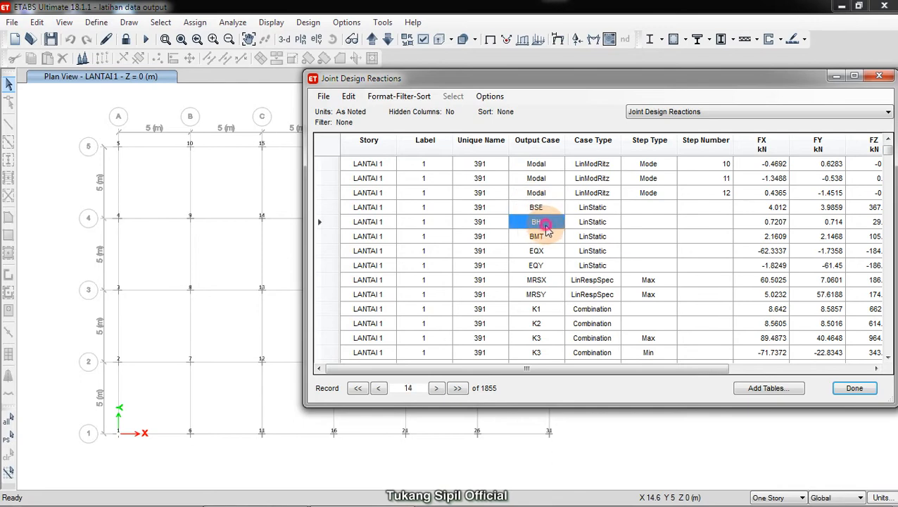
click(539, 238)
click(536, 254)
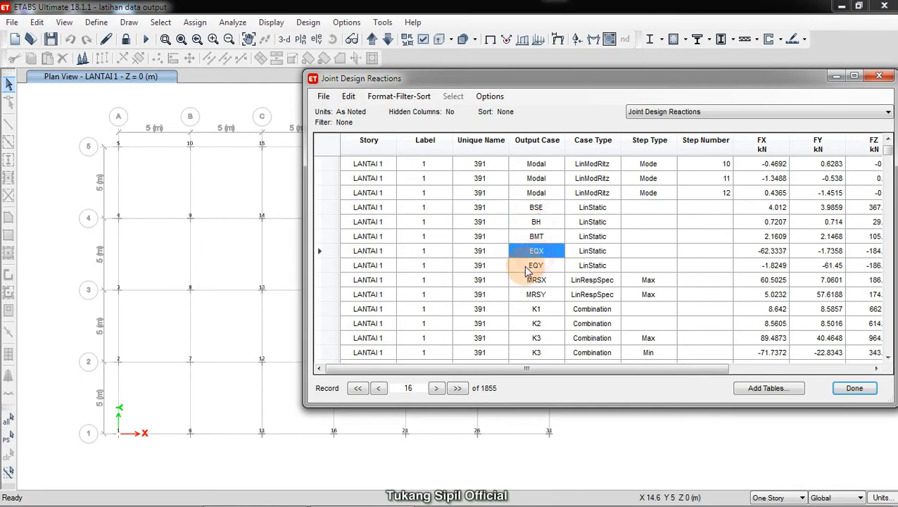
scroll(532, 261, down, 1)
click(533, 236)
scroll(534, 231, down, 2)
click(526, 178)
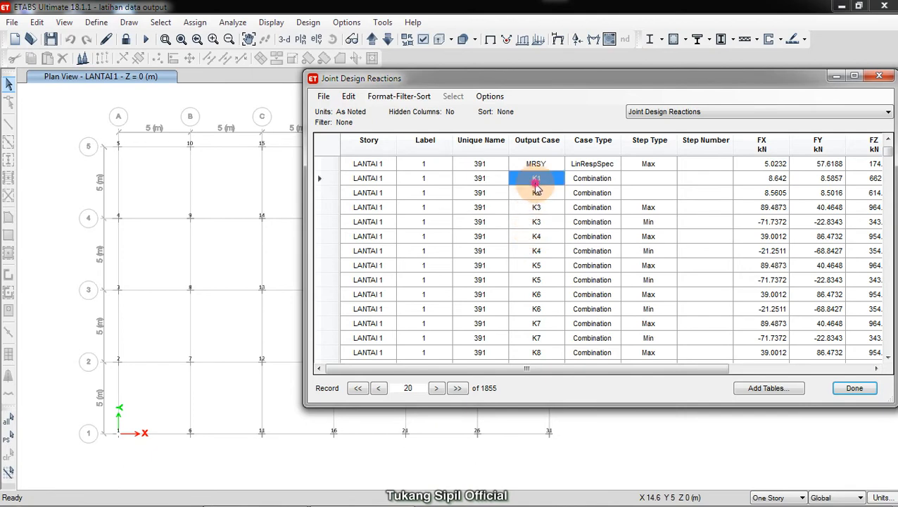
click(534, 192)
scroll(534, 303, down, 2)
scroll(532, 299, up, 9)
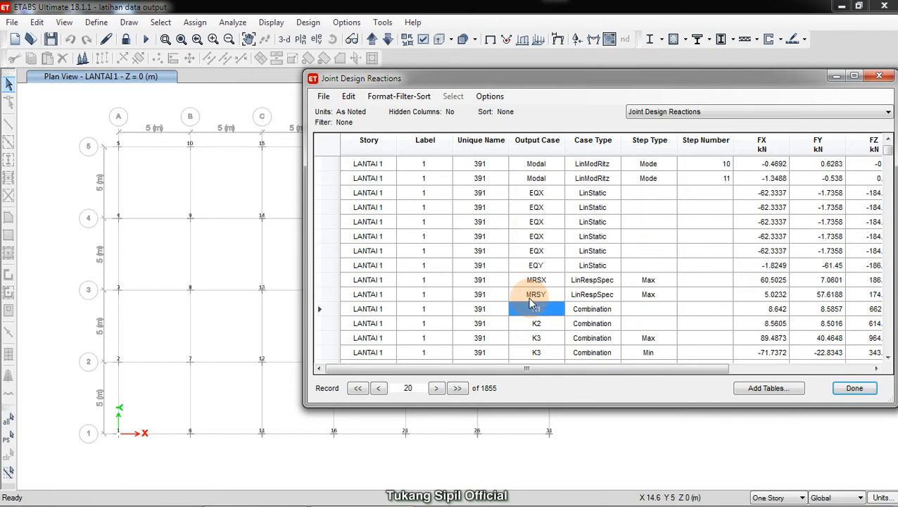
Follow joint 1's records from its first Modal row to the last row of combination K18.
click(428, 168)
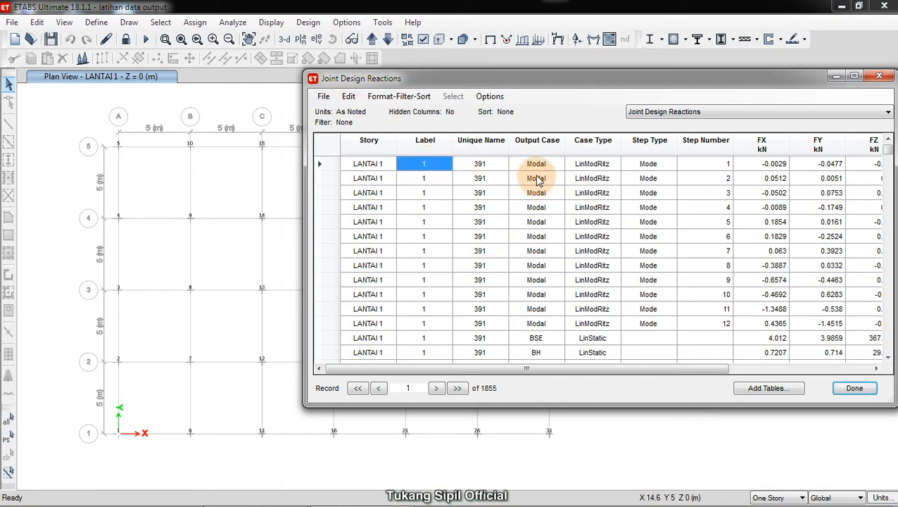
scroll(537, 166, down, 15)
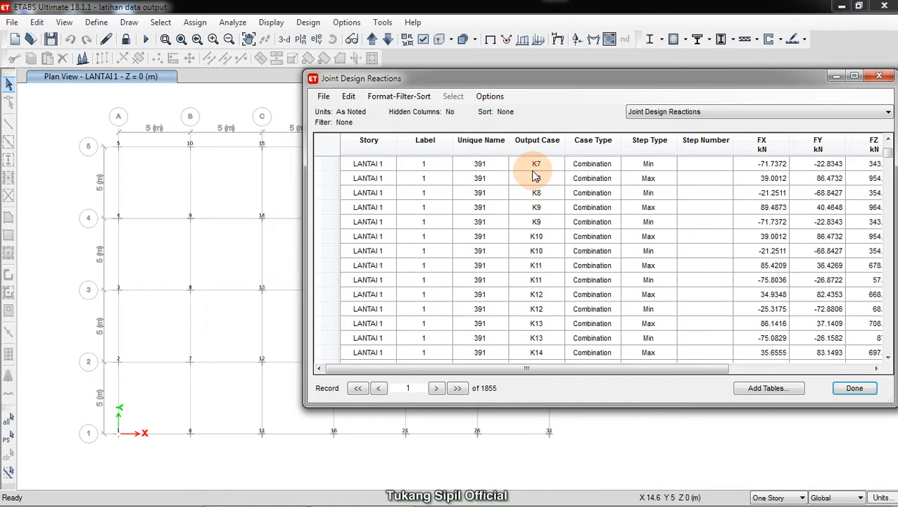
scroll(534, 183, up, 4)
click(536, 309)
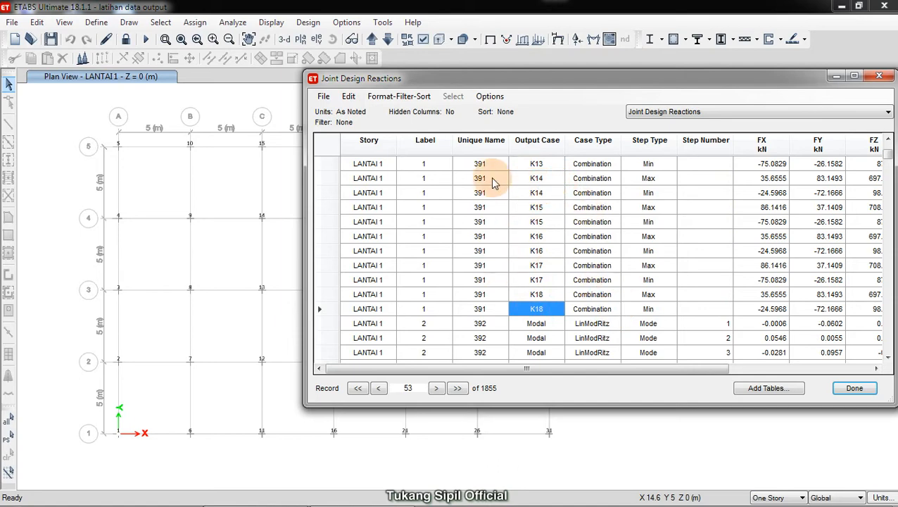
Export the current Joint Design Reactions table to Excel, then switch to the Book1 workbook and maximize it.
click(323, 98)
mouse_move(326, 114)
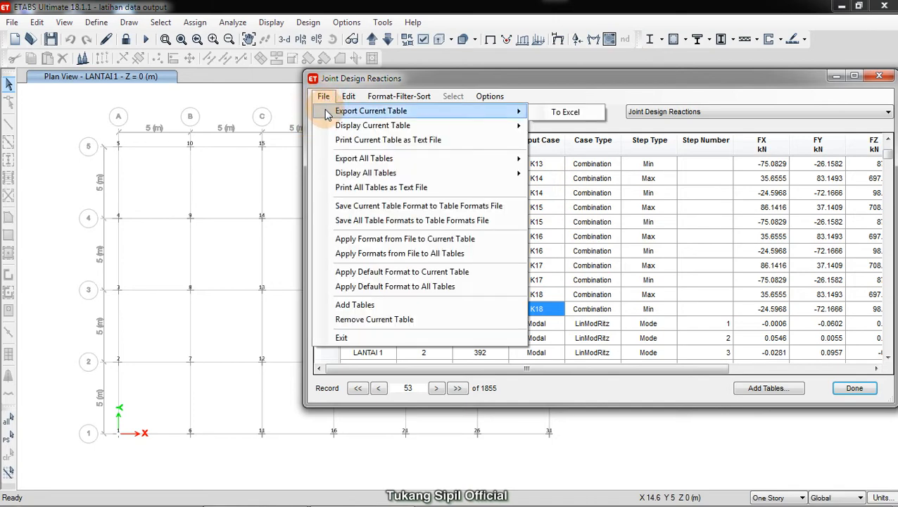
click(553, 115)
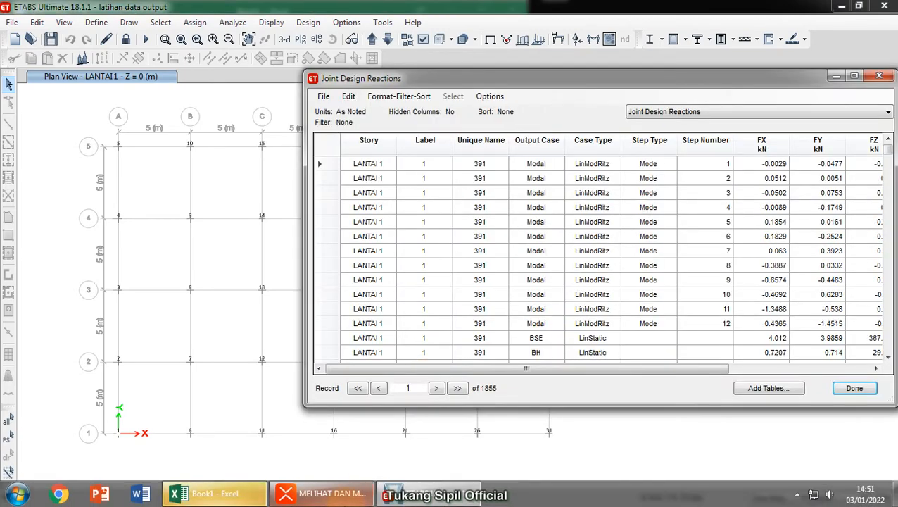
click(225, 496)
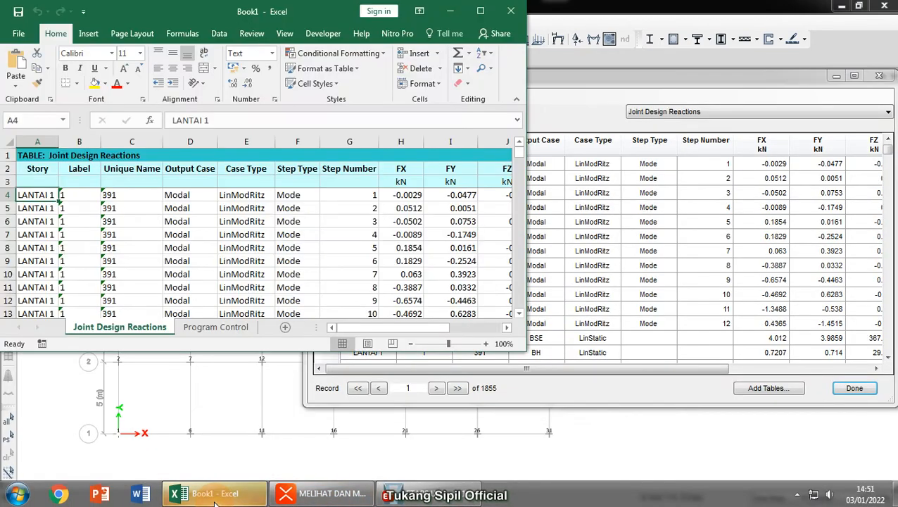
drag(255, 11, 325, 36)
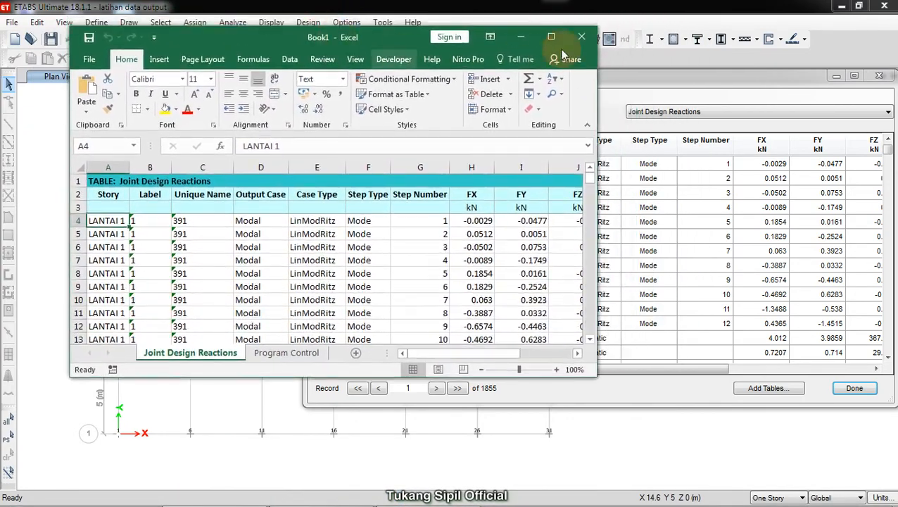
click(552, 38)
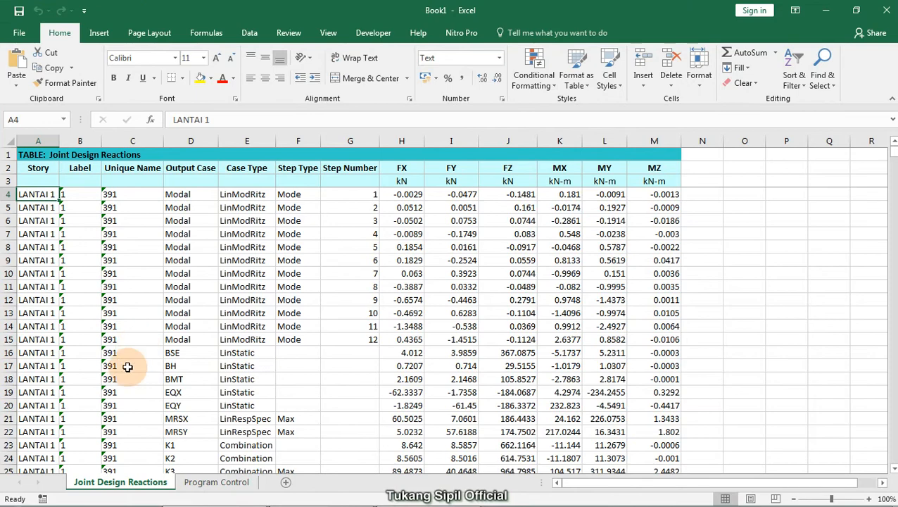
Look through the exported Joint Design Reactions sheet, checking the rows for joint labels 1 and 2.
click(112, 366)
ctrl+scroll(59, 311, up, 2)
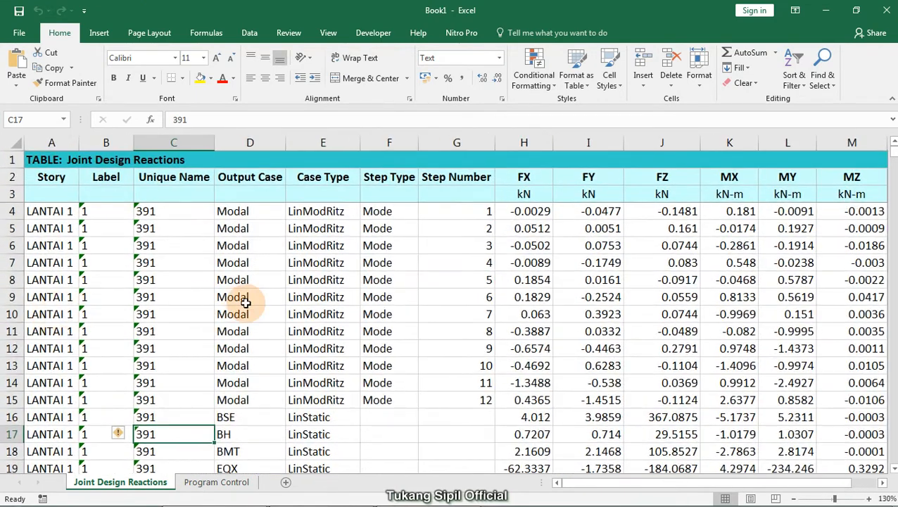
click(150, 244)
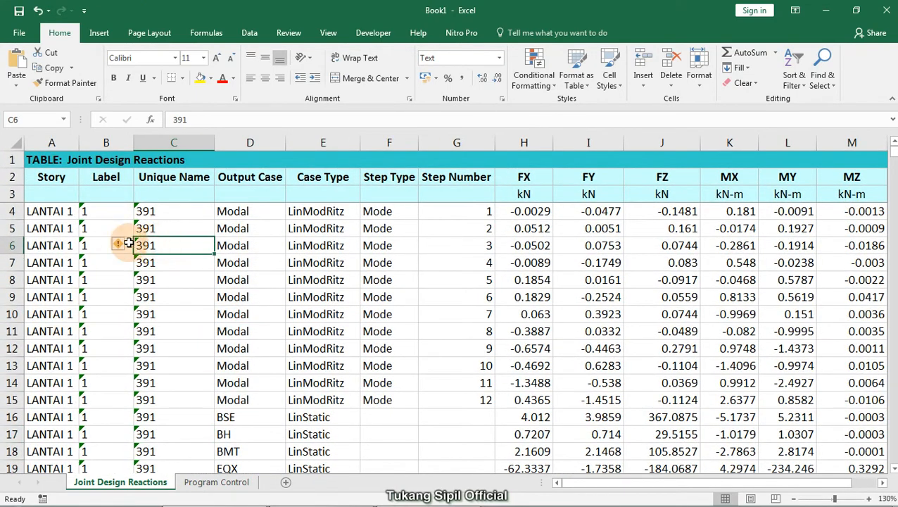
scroll(81, 235, down, 20)
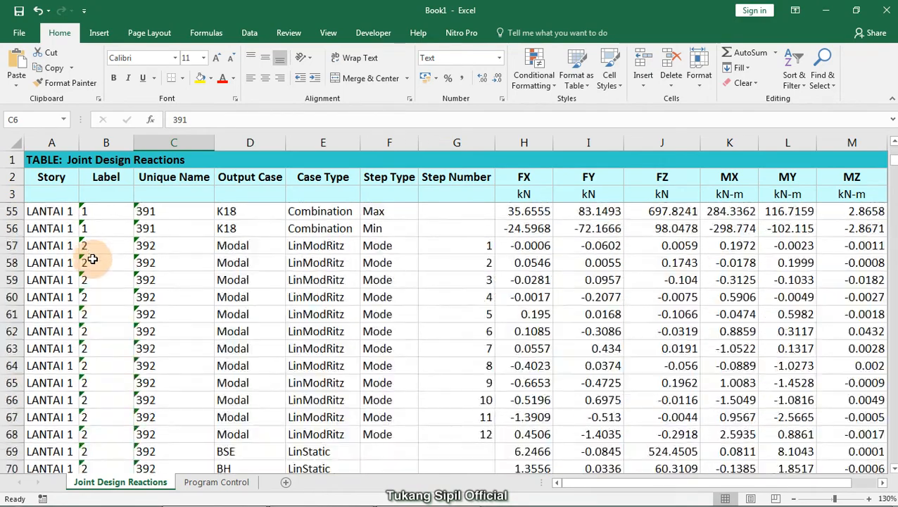
ctrl+scroll(97, 260, down, 2)
scroll(132, 295, up, 5)
scroll(190, 354, up, 15)
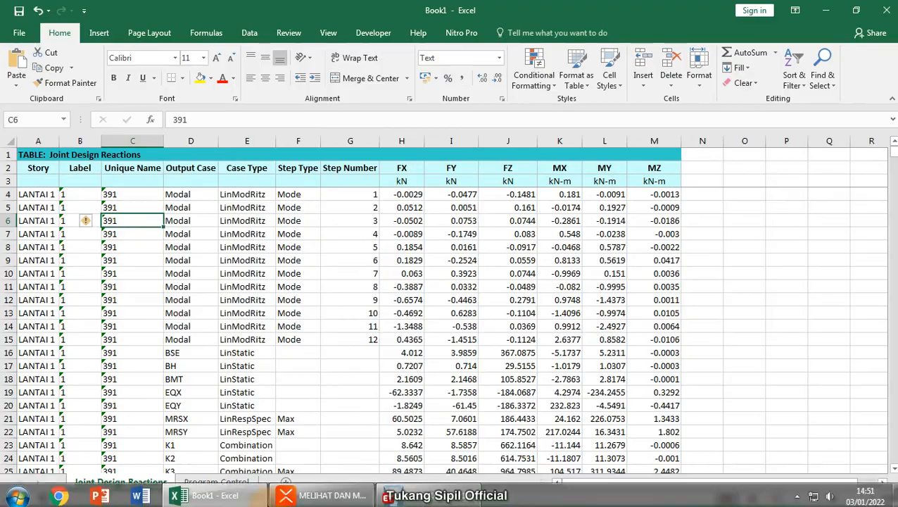
Copy the entire Joint Design Reactions table from ETABS and paste it into a new sheet of the Book1 workbook in Excel.
click(429, 496)
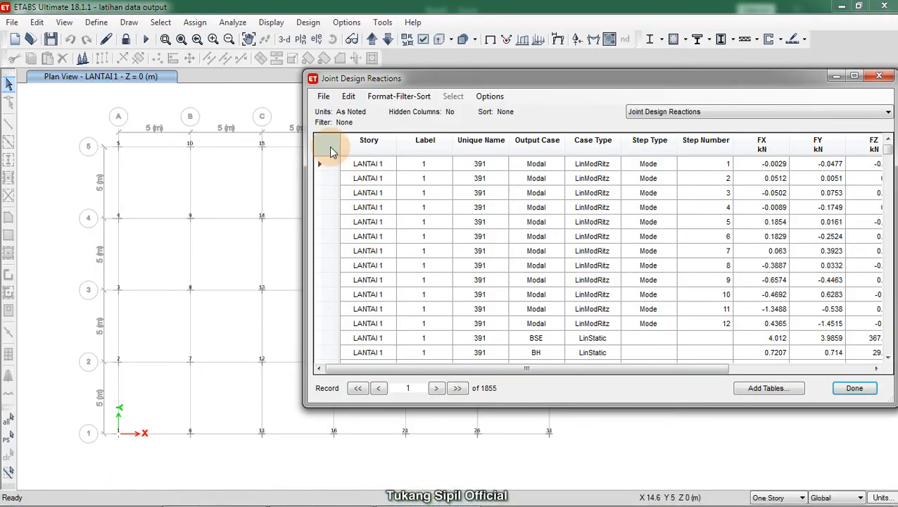
click(331, 149)
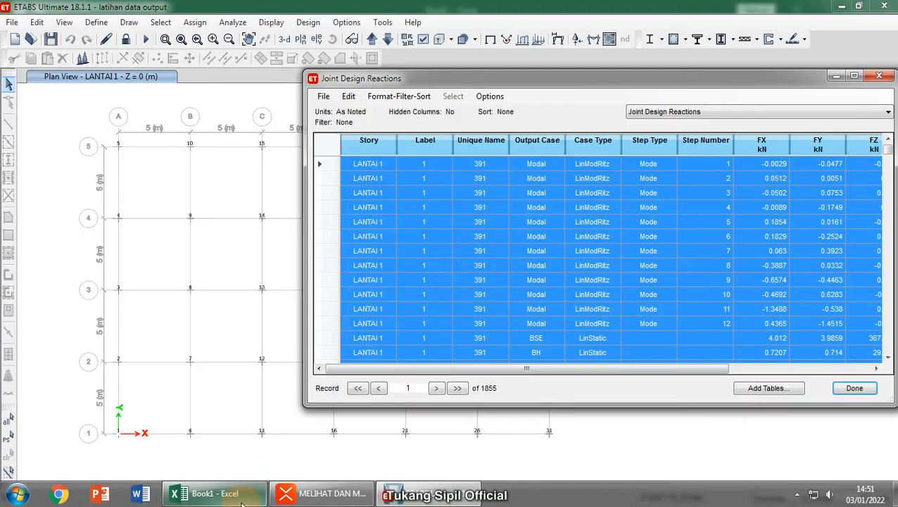
click(235, 501)
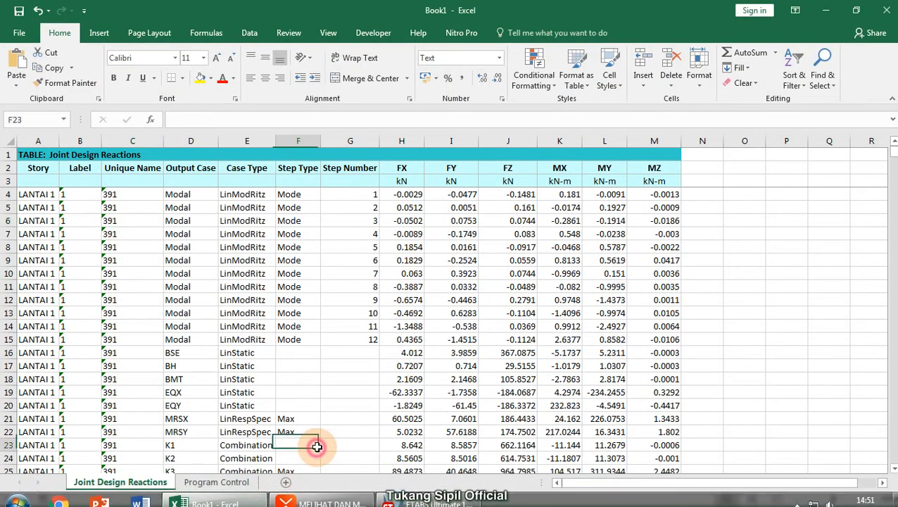
click(285, 482)
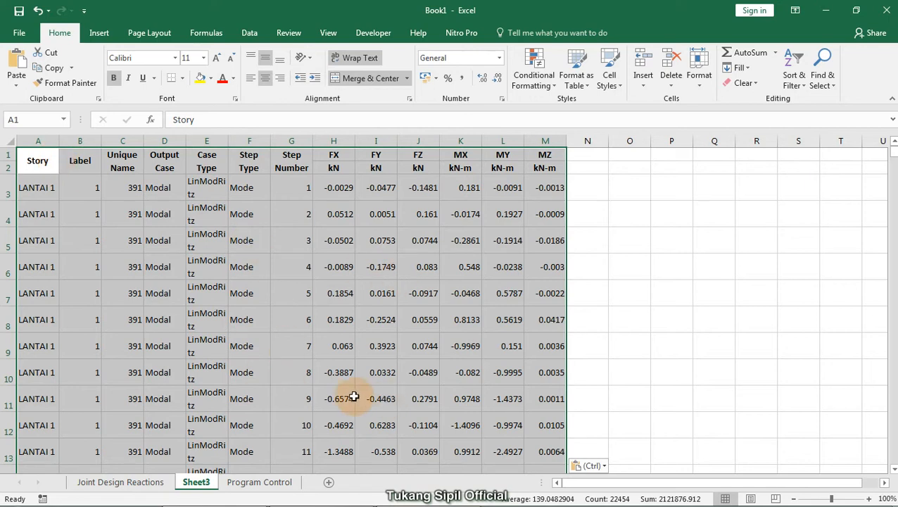
Return to the Joint Design Reactions sheet and examine the FX, FY and FZ values of the first record.
click(117, 483)
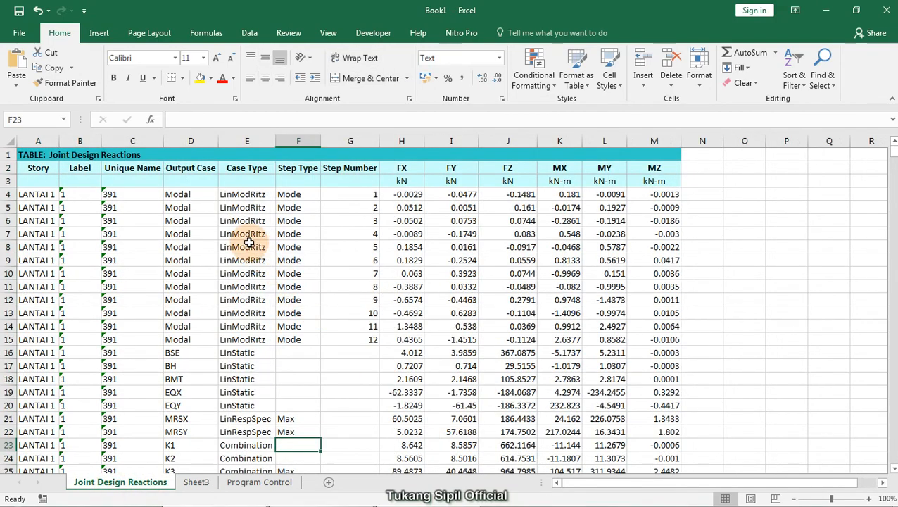
click(49, 231)
ctrl+scroll(49, 230, up, 3)
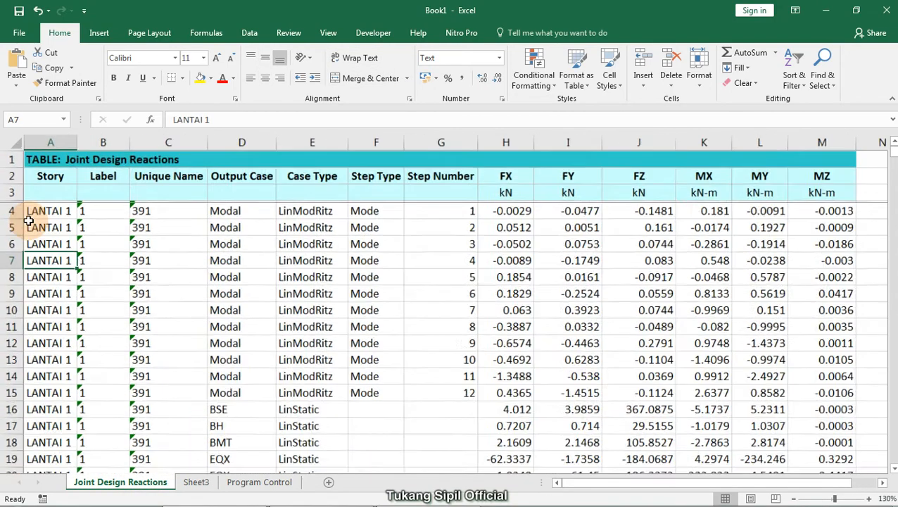
ctrl+scroll(139, 237, down, 1)
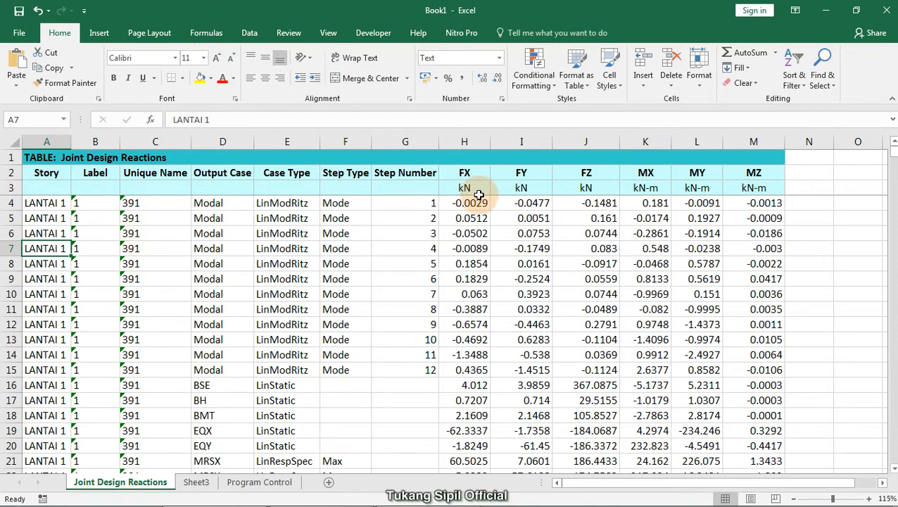
drag(462, 203, 581, 203)
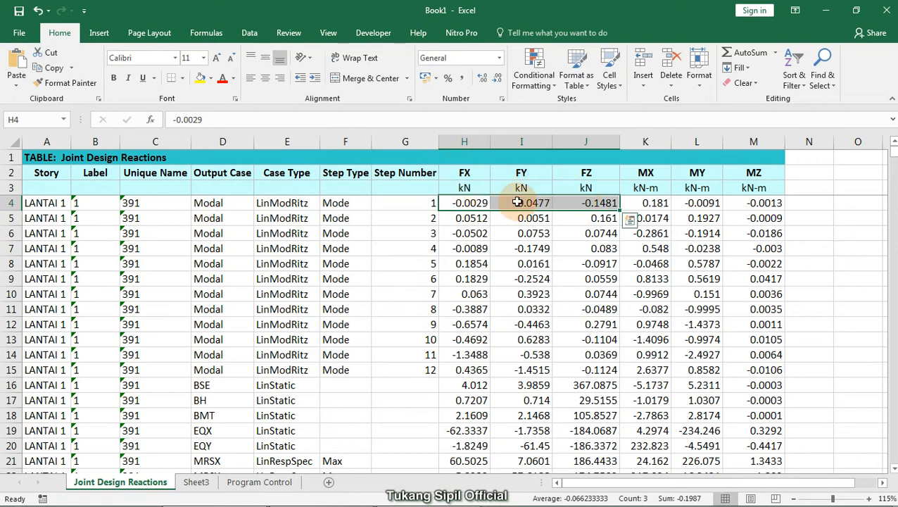
Select the FX, FY and FZ values down to the last record and examine where the table ends.
drag(466, 204, 581, 206)
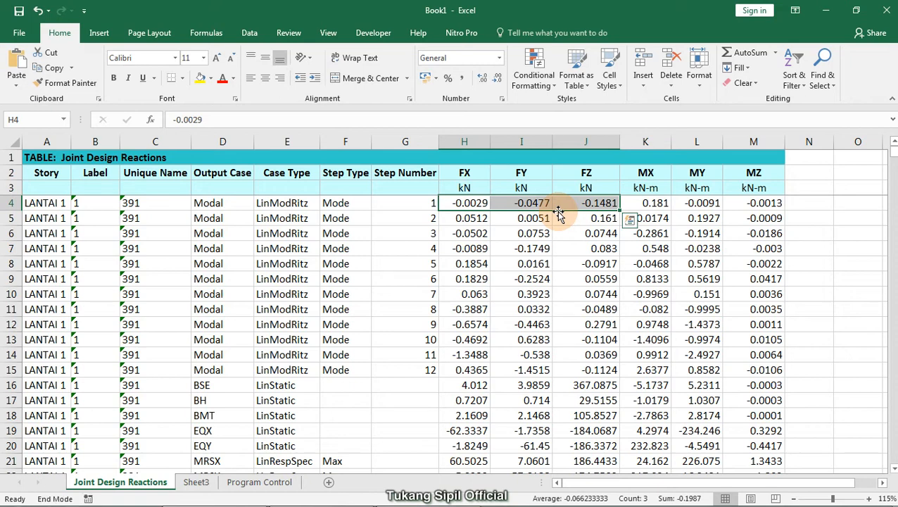
key(ctrl+shift+Down)
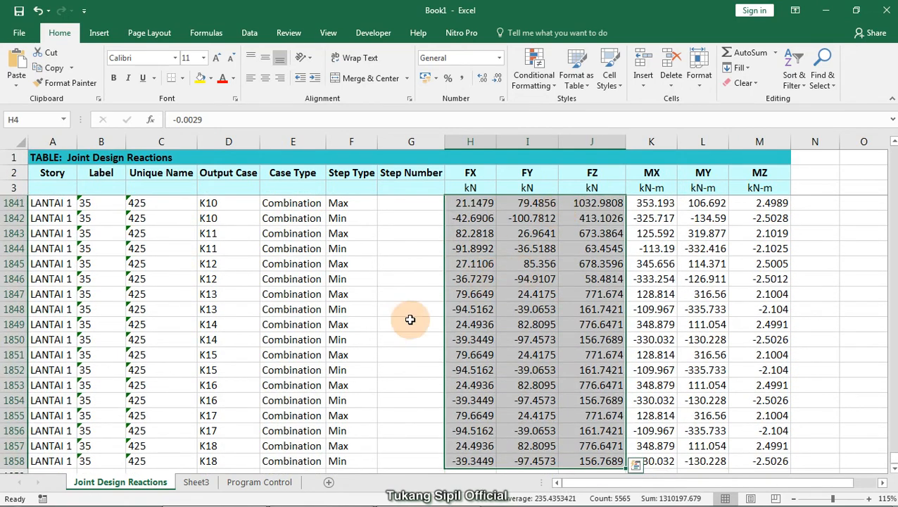
scroll(408, 324, down, 2)
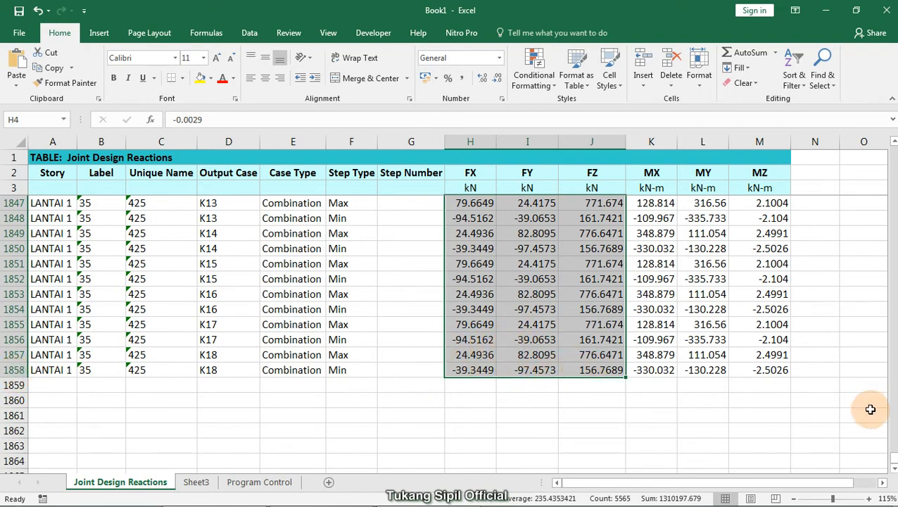
drag(888, 454, 892, 150)
Calculate the maximum of all FX, FY and FZ values in the row directly below the last record.
drag(465, 203, 567, 202)
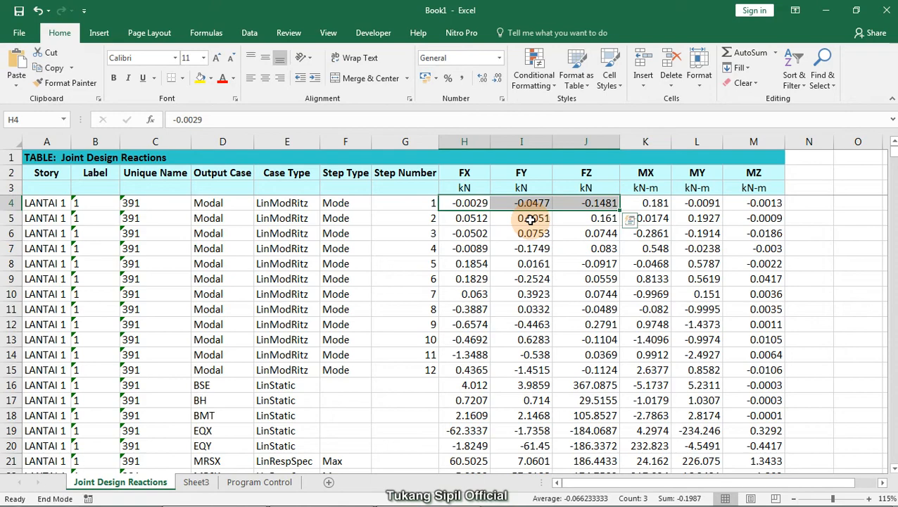
key(ctrl+shift+Down)
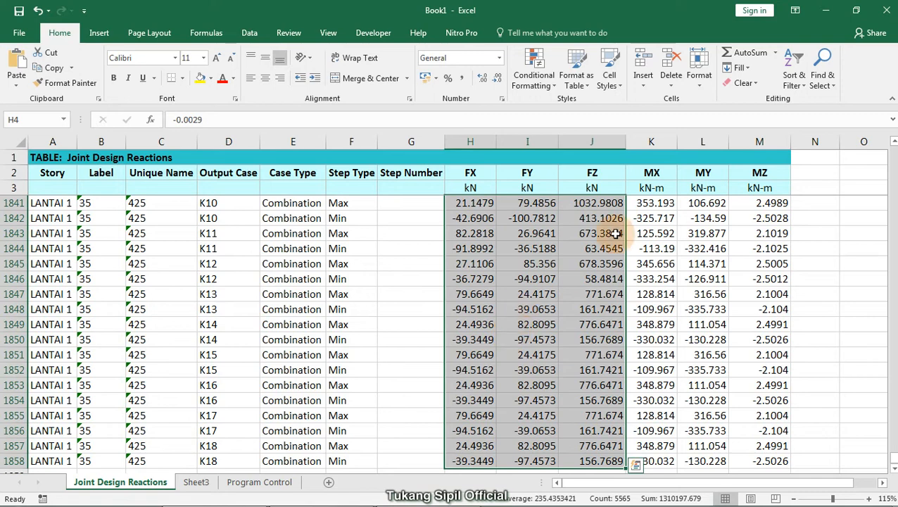
click(777, 53)
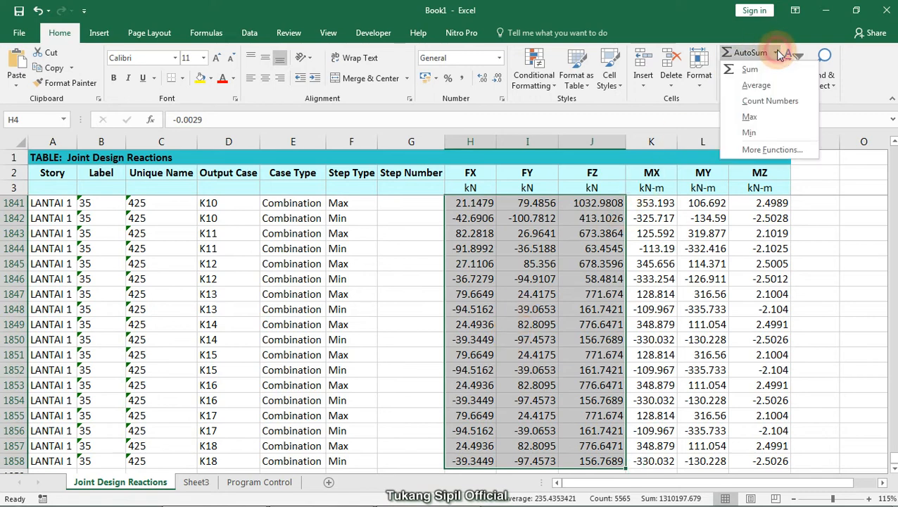
click(757, 117)
drag(893, 150, 892, 473)
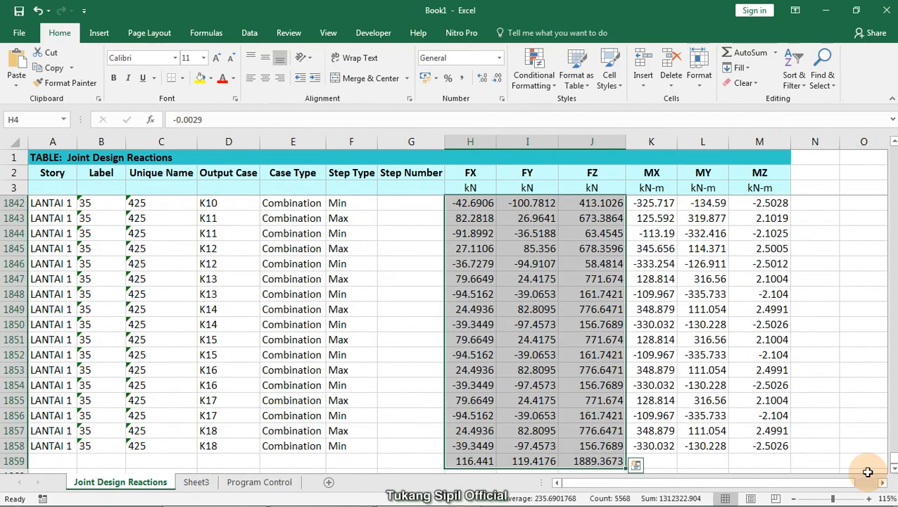
Format the maximum FX, FY and FZ values in row 1859 as bold italic with font size 14.
drag(481, 461, 593, 461)
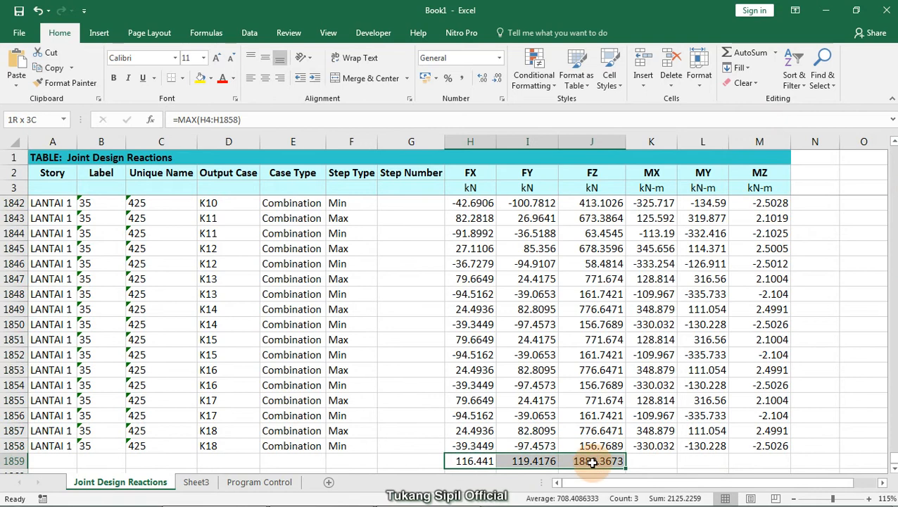
click(114, 77)
click(128, 77)
click(215, 58)
click(214, 58)
scroll(420, 255, down, 1)
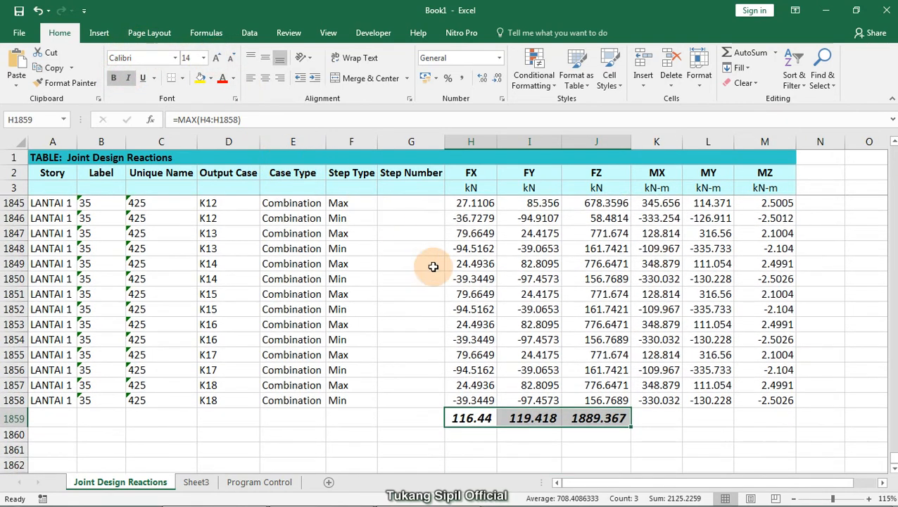
click(472, 445)
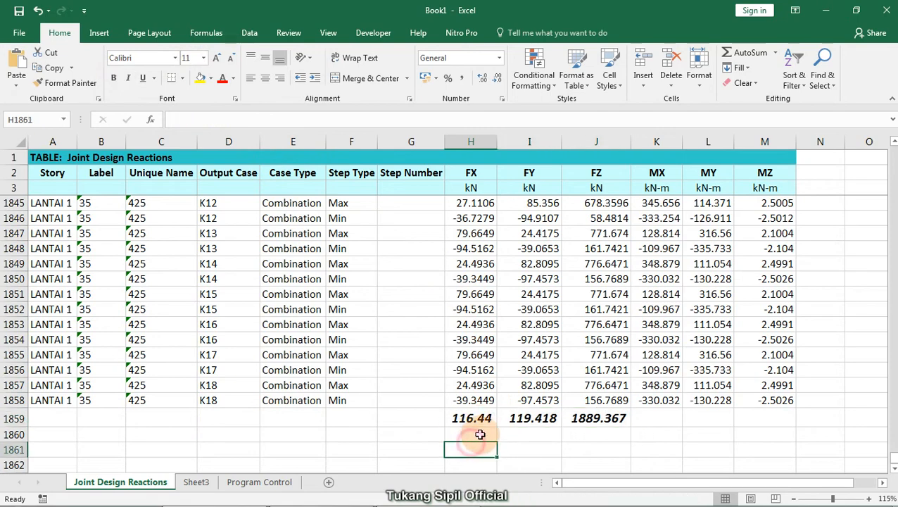
scroll(485, 435, down, 5)
scroll(484, 423, up, 2)
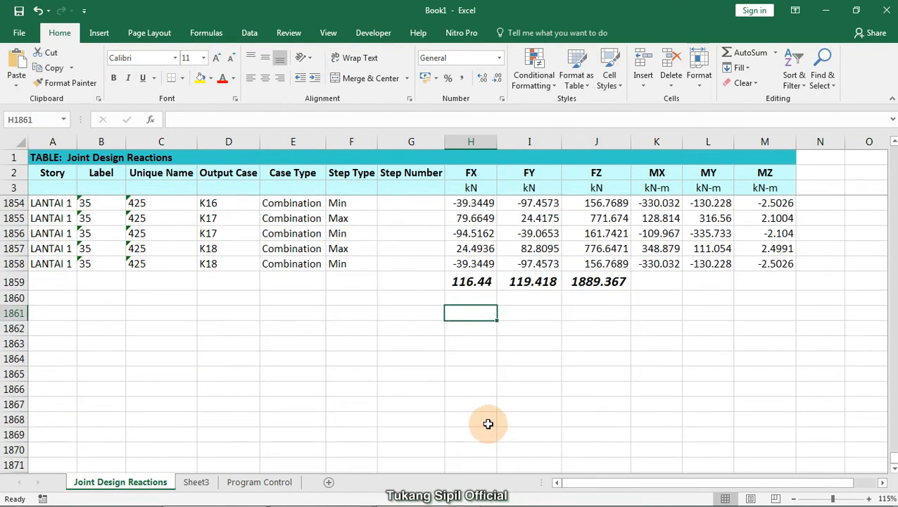
Search the sheet for the record holding the maximum FZ value, 1889.3673, and keep that record unobstructed by the search dialog.
click(539, 281)
click(594, 281)
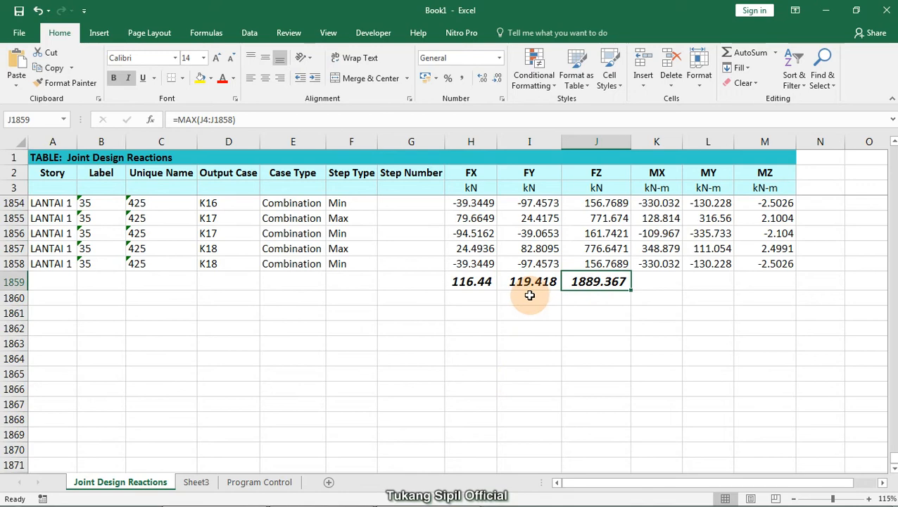
scroll(525, 331, up, 1)
key(ctrl+h)
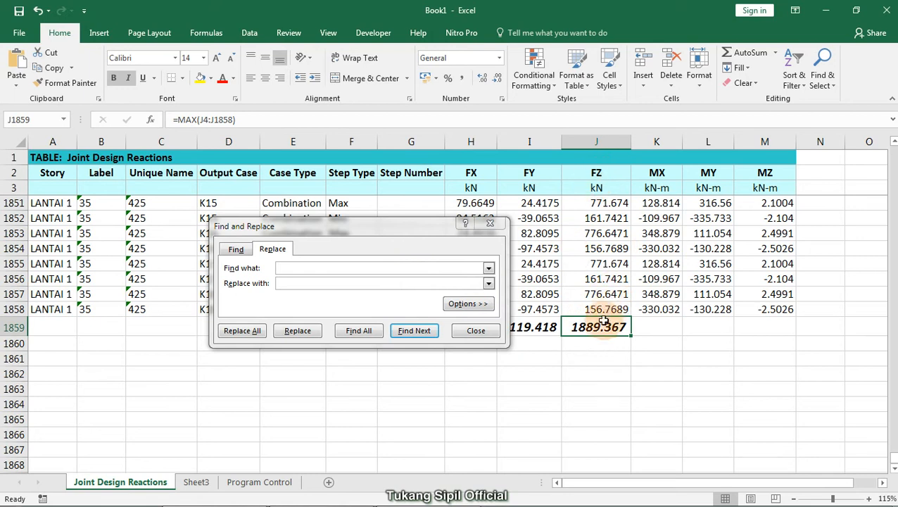
key(ctrl+c)
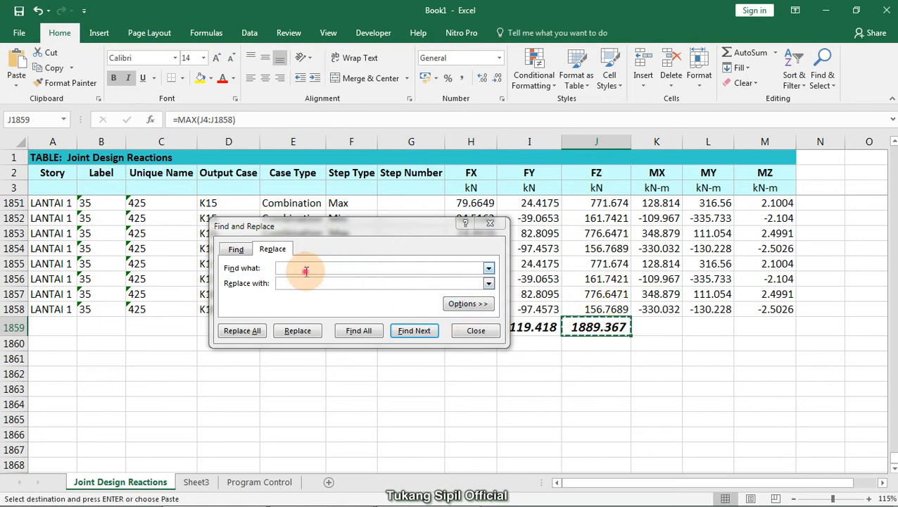
click(236, 249)
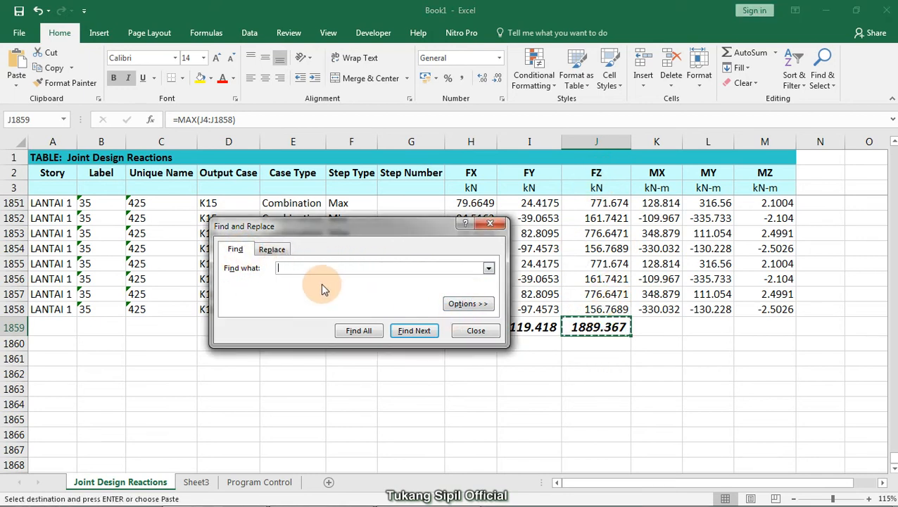
key(ctrl+v)
click(414, 330)
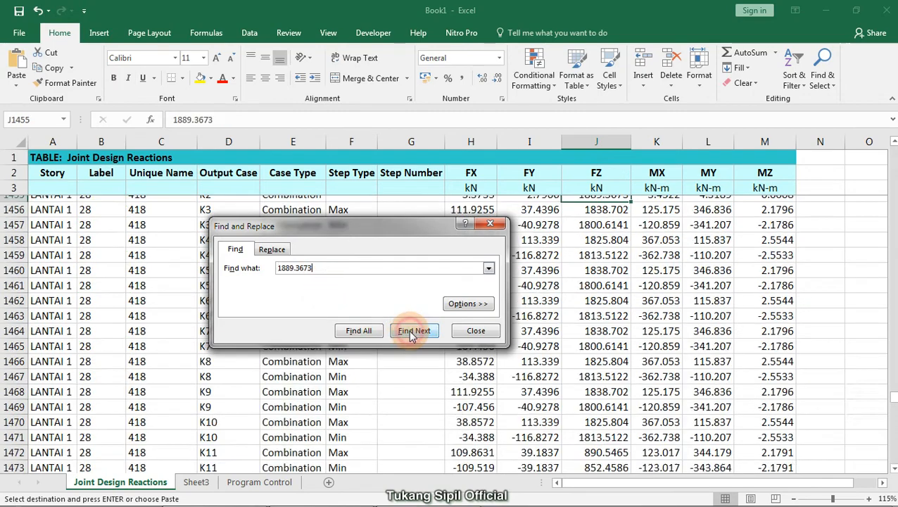
drag(414, 229, 603, 397)
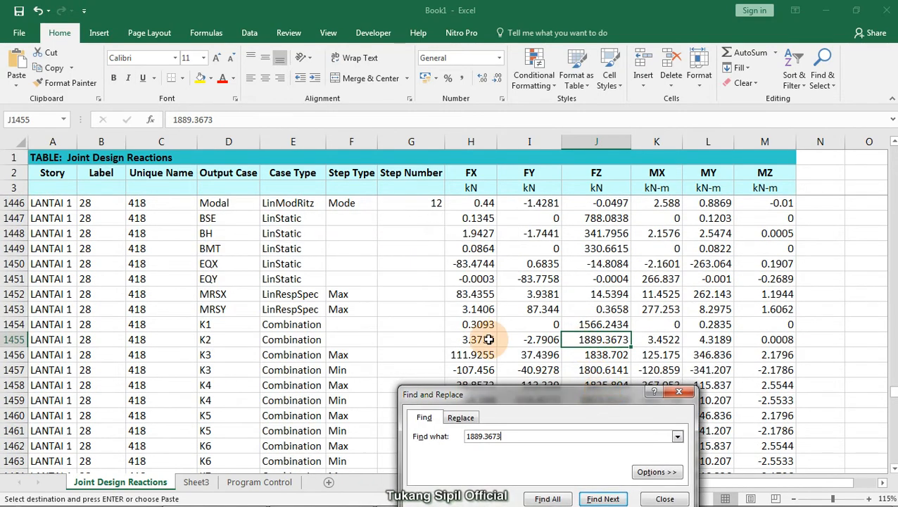
Fill the found record in row 1455 with yellow from the Story column through the FZ column.
click(16, 339)
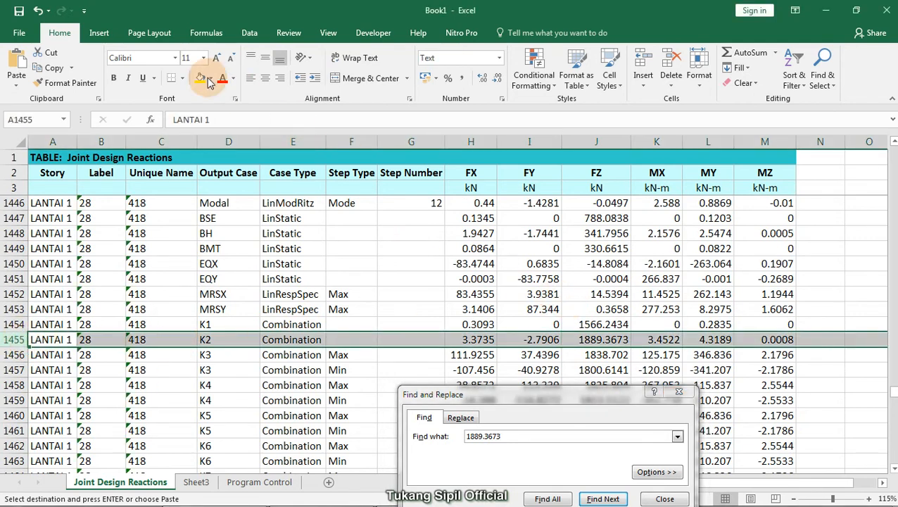
drag(604, 340, 48, 340)
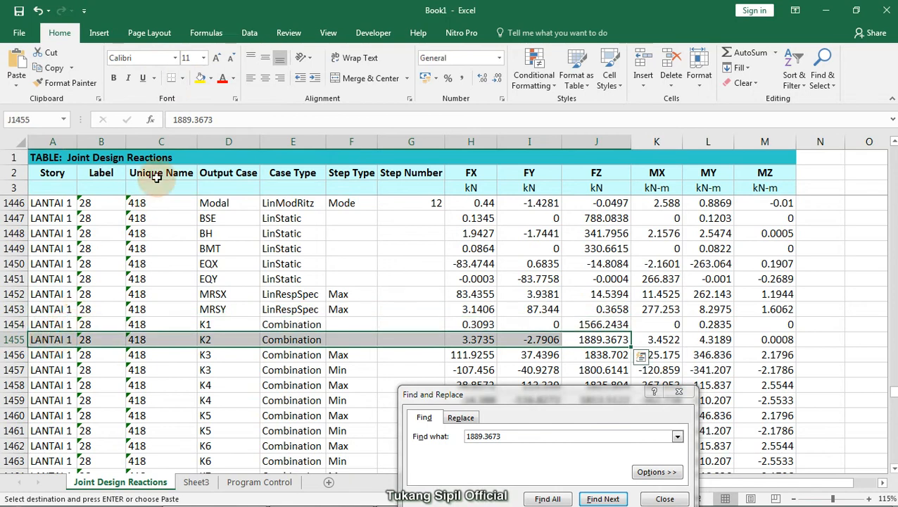
click(202, 77)
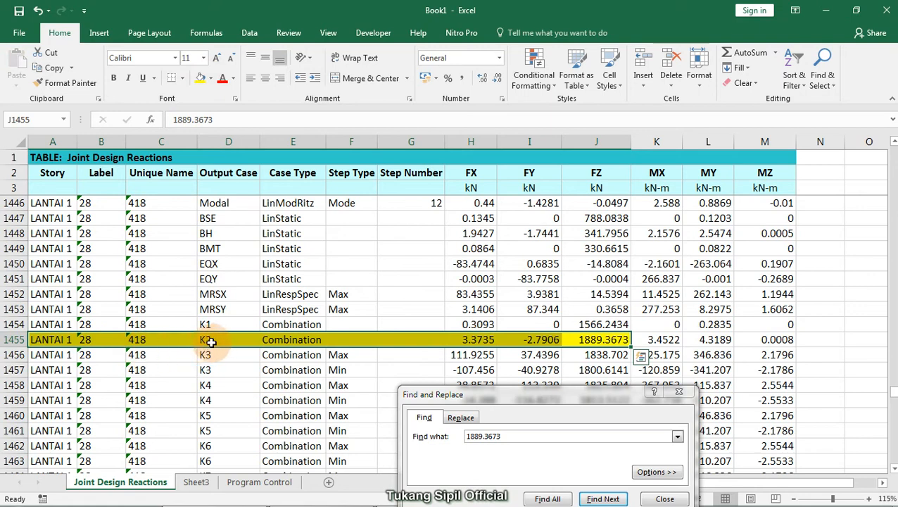
Check the joint label and output case of the yellow record.
click(95, 339)
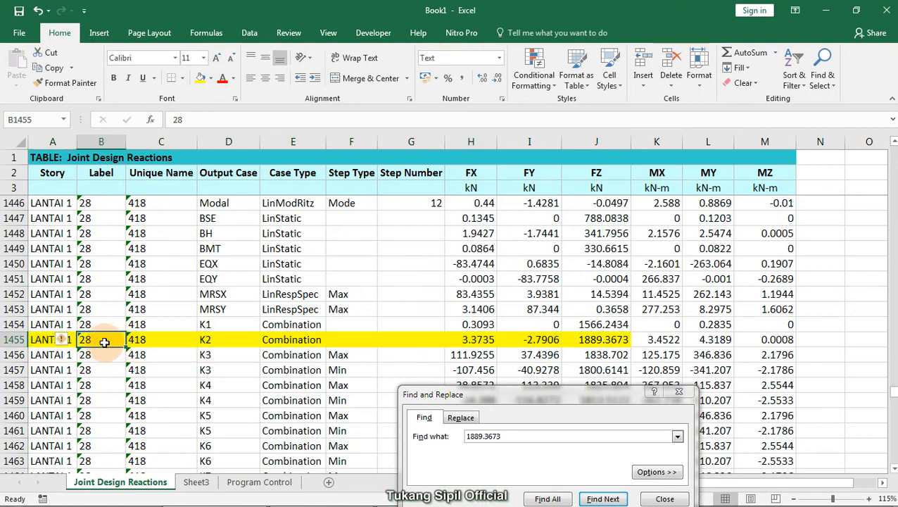
click(216, 341)
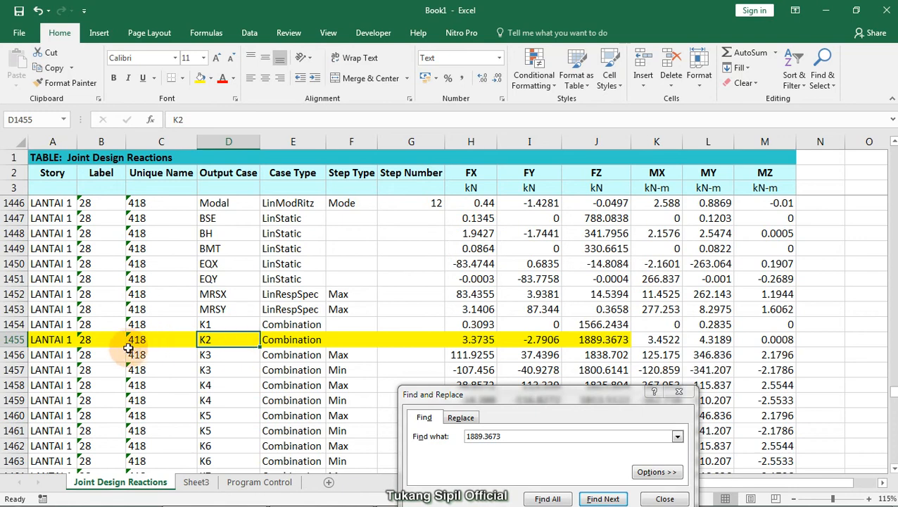
click(89, 340)
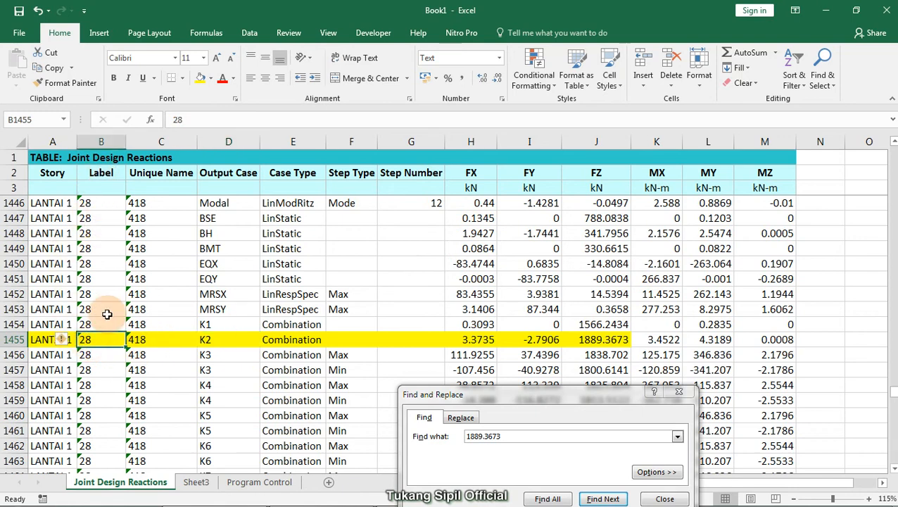
Switch to ETABS and close the Joint Design Reactions table.
mouse_move(224, 495)
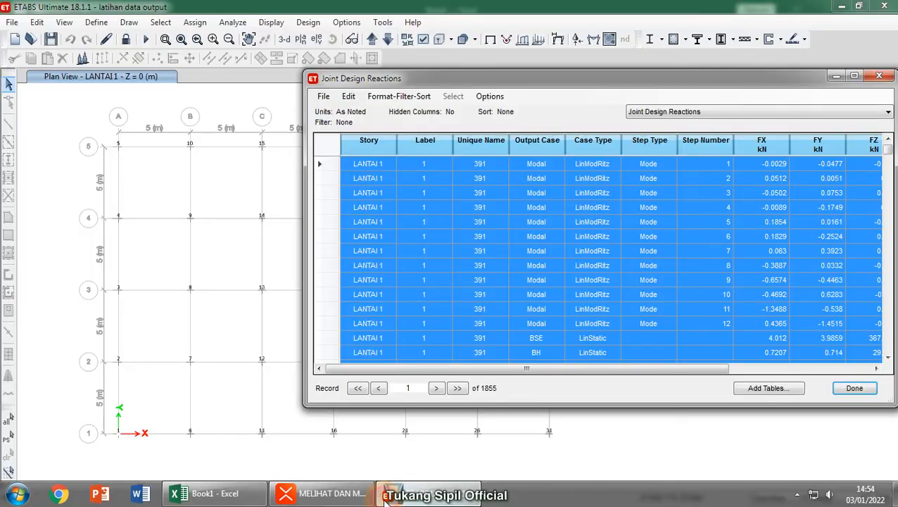
click(385, 495)
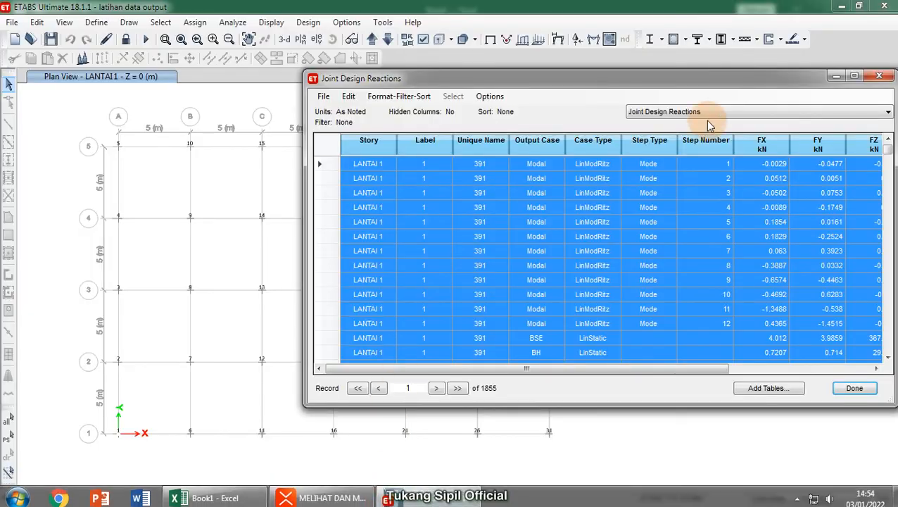
click(886, 77)
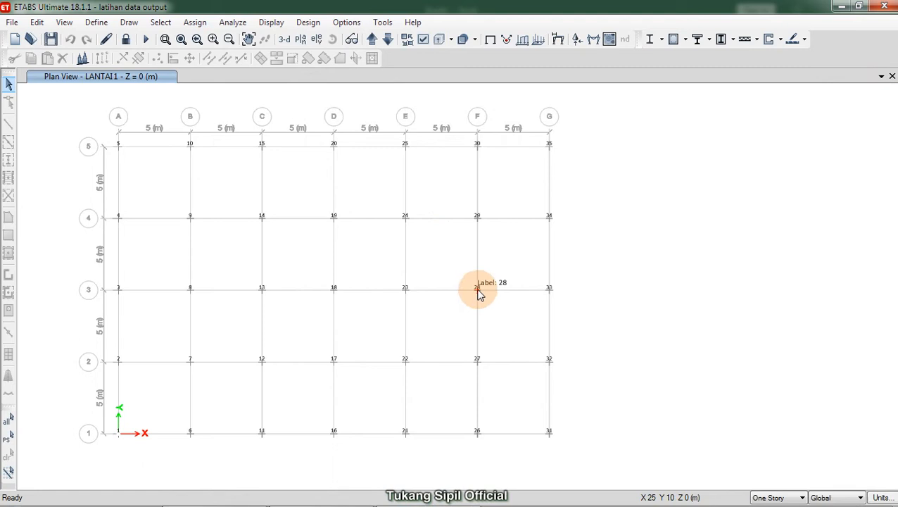
Locate joint 28 at the intersection of grid lines 3 and F in the LANTAI 1 plan view.
drag(70, 263, 274, 305)
drag(400, 290, 503, 305)
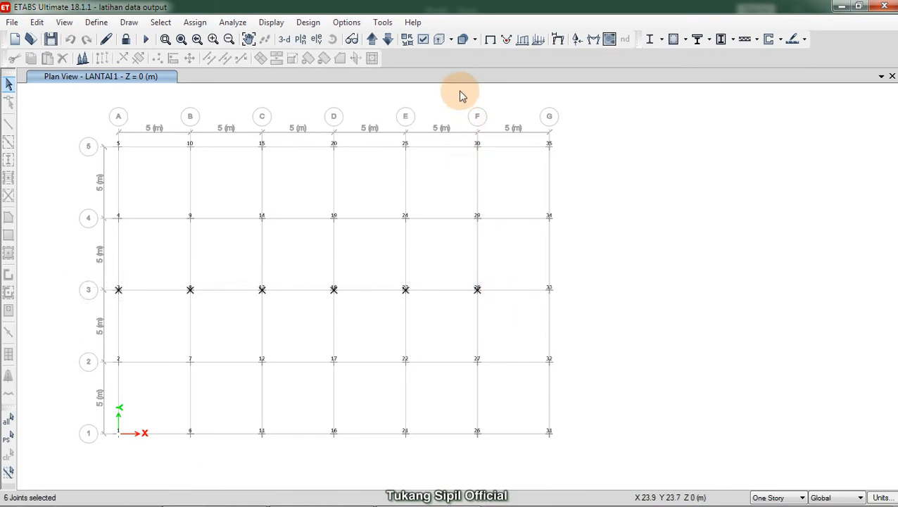
drag(460, 91, 501, 320)
click(477, 296)
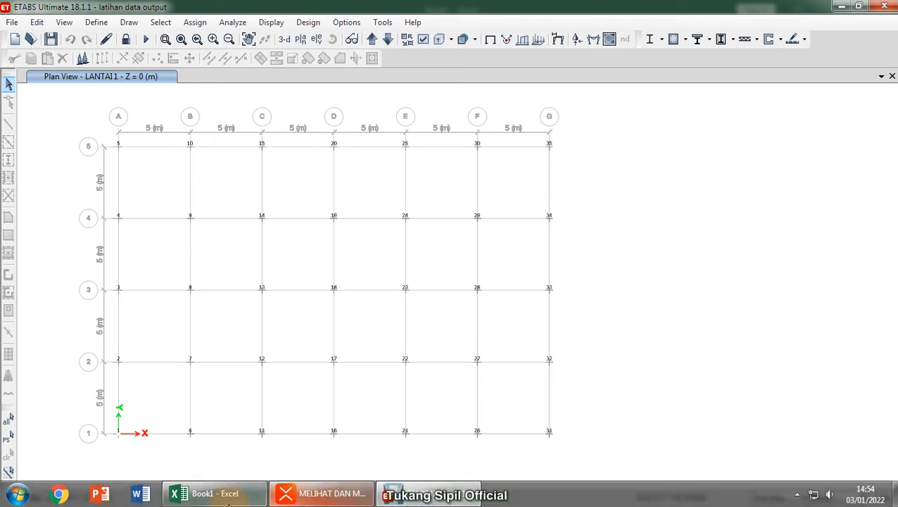
Return to the Book1 workbook in Excel and examine the column headers and the records of joint 28 around the yellow row.
click(204, 502)
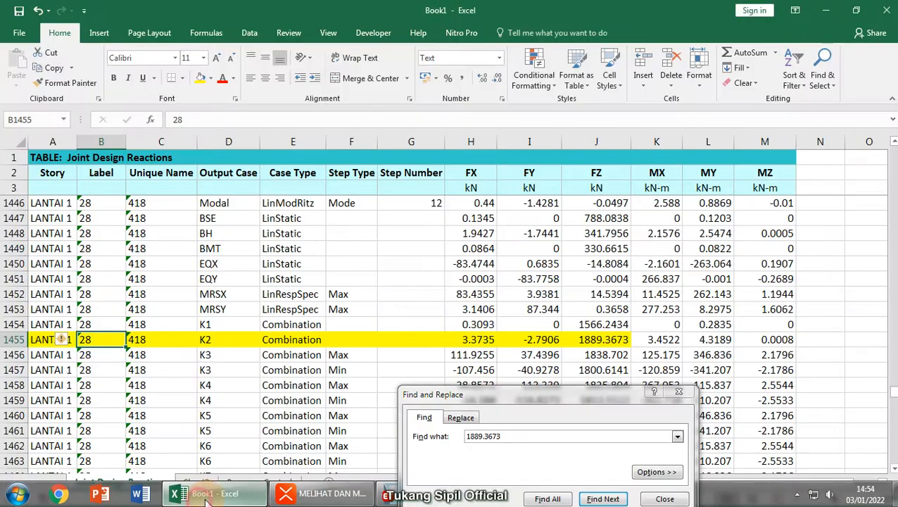
click(519, 352)
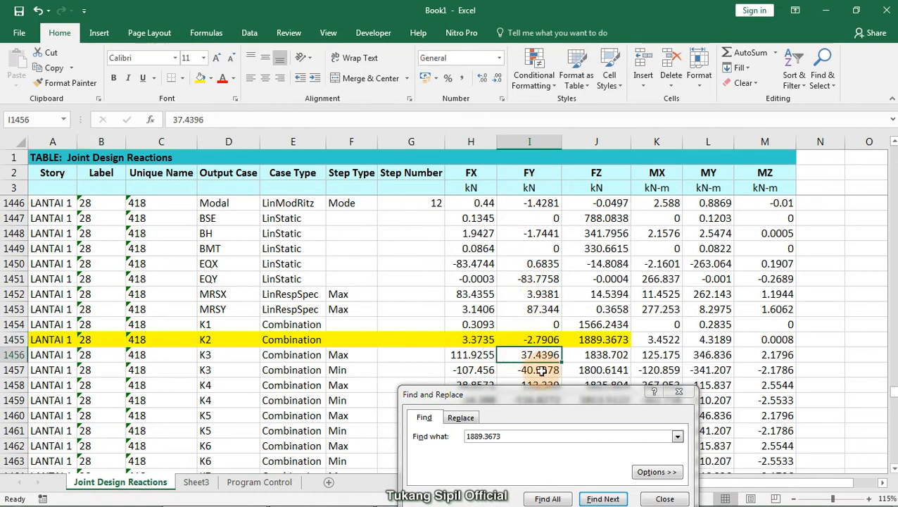
click(241, 368)
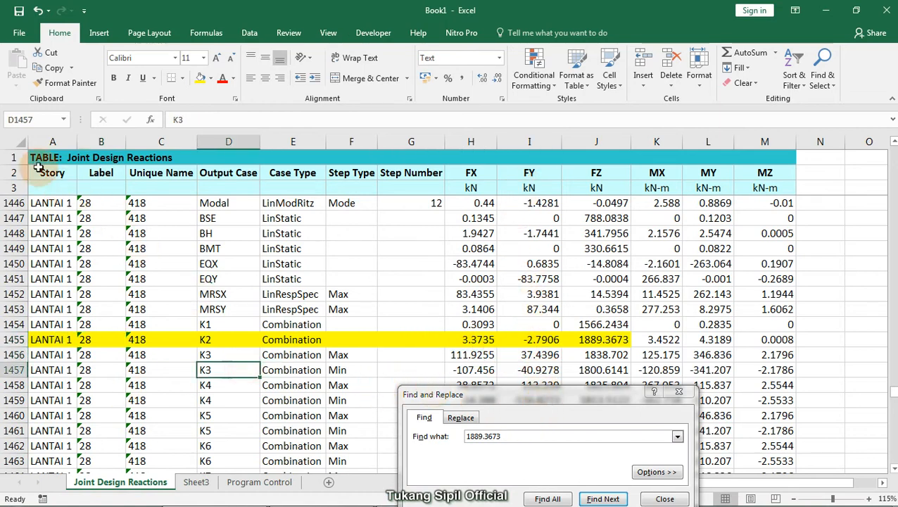
click(38, 175)
click(45, 215)
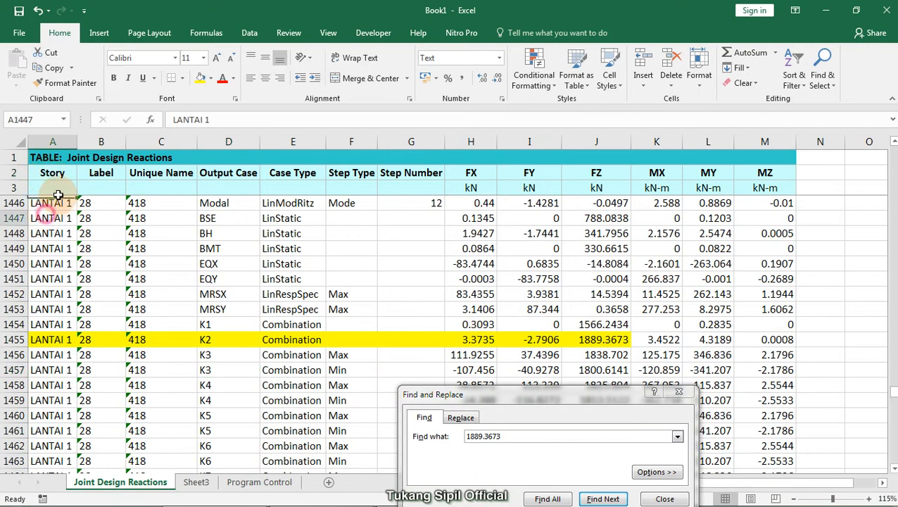
drag(56, 176, 766, 192)
click(278, 248)
scroll(267, 242, up, 4)
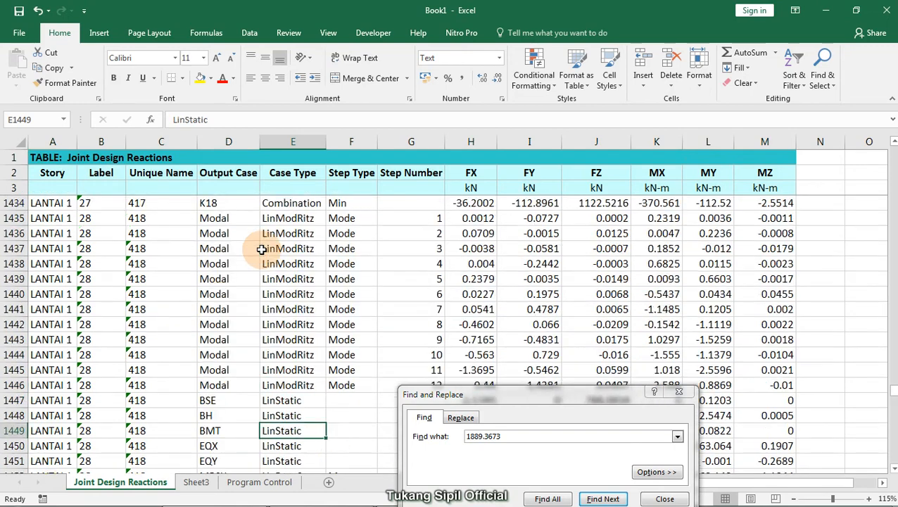
Select the joint reactions table from the Story–MZ header row down to the last record and filter it by the selected cell's value.
mouse_move(892, 391)
mouse_down()
mouse_move(892, 374)
mouse_move(892, 391)
mouse_up()
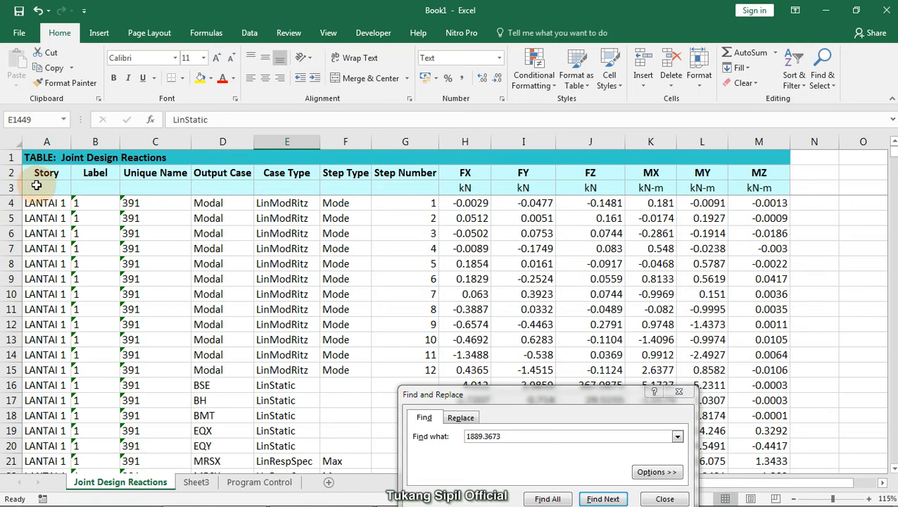
drag(41, 176, 759, 187)
click(66, 173)
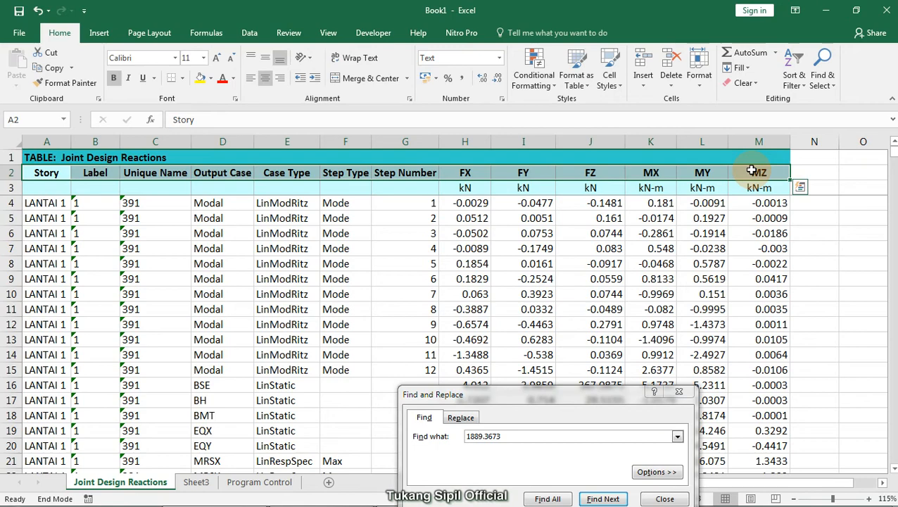
key(ctrl+shift+Down)
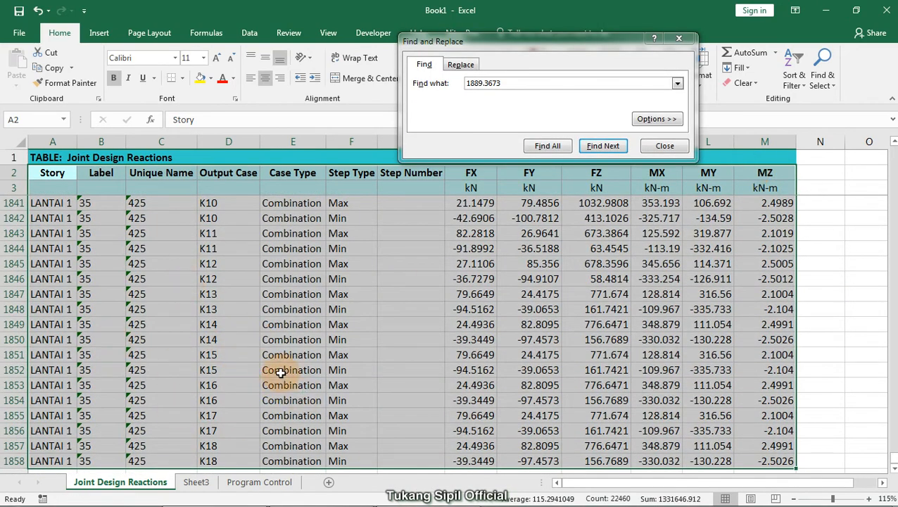
right_click(403, 249)
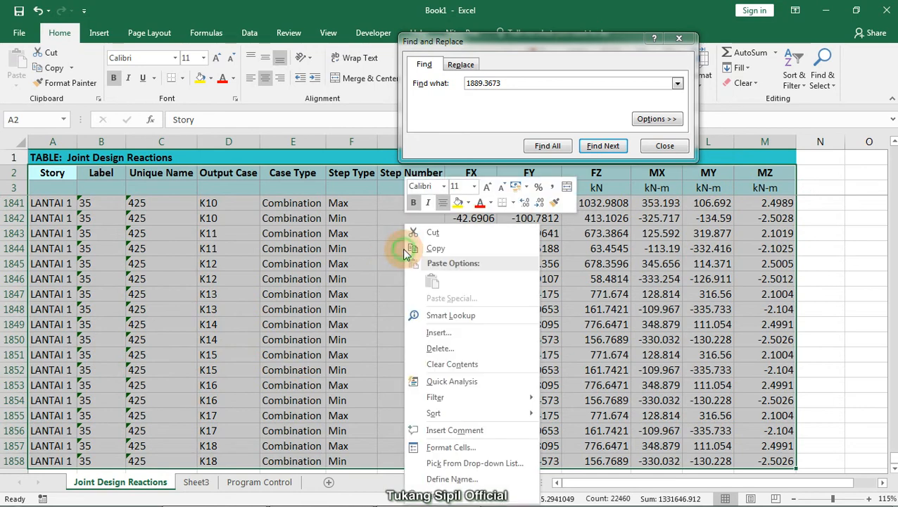
mouse_move(460, 398)
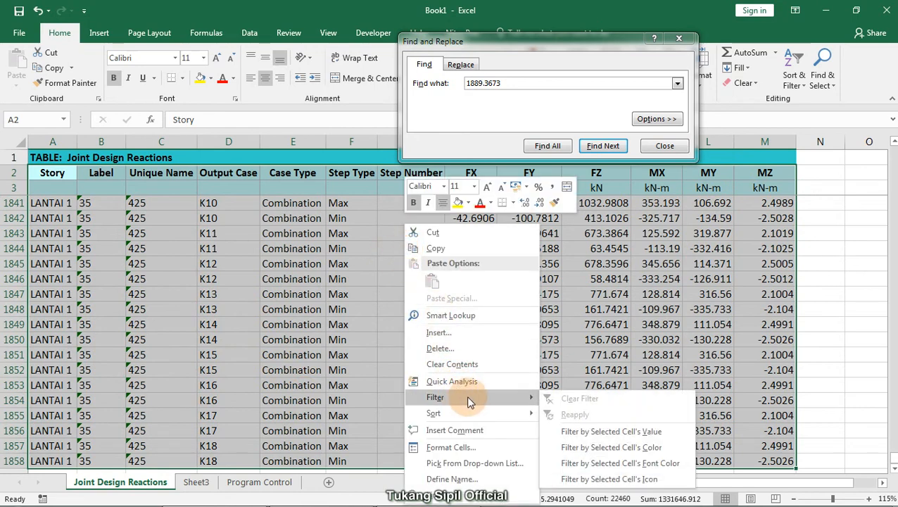
click(631, 434)
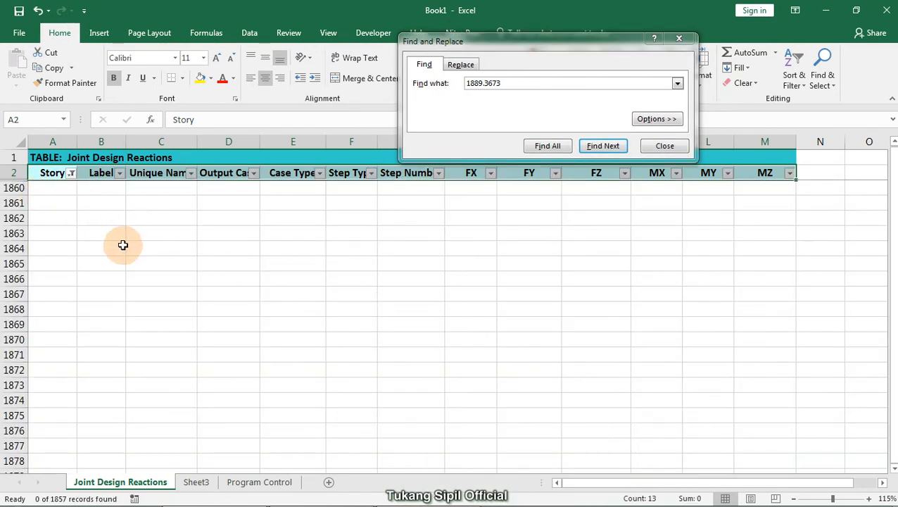
Set the Story column filter to show only the LANTAI 1 records.
click(70, 176)
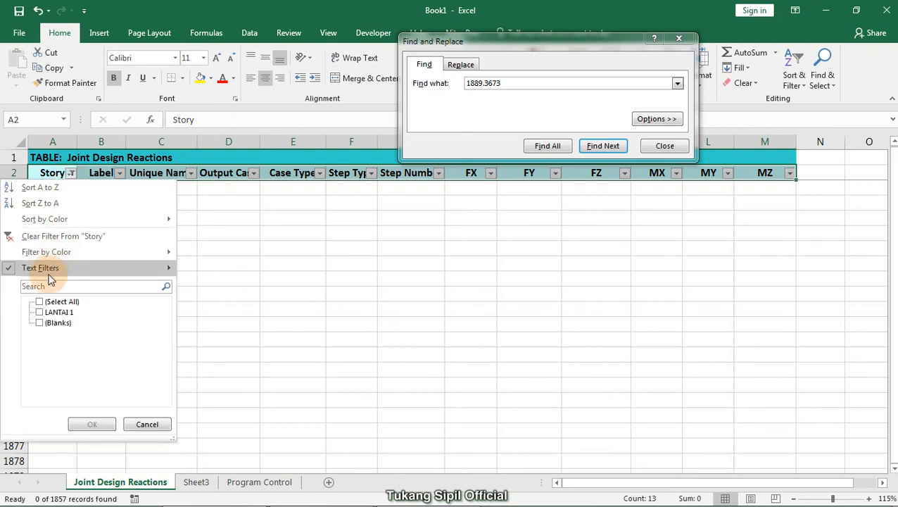
click(92, 424)
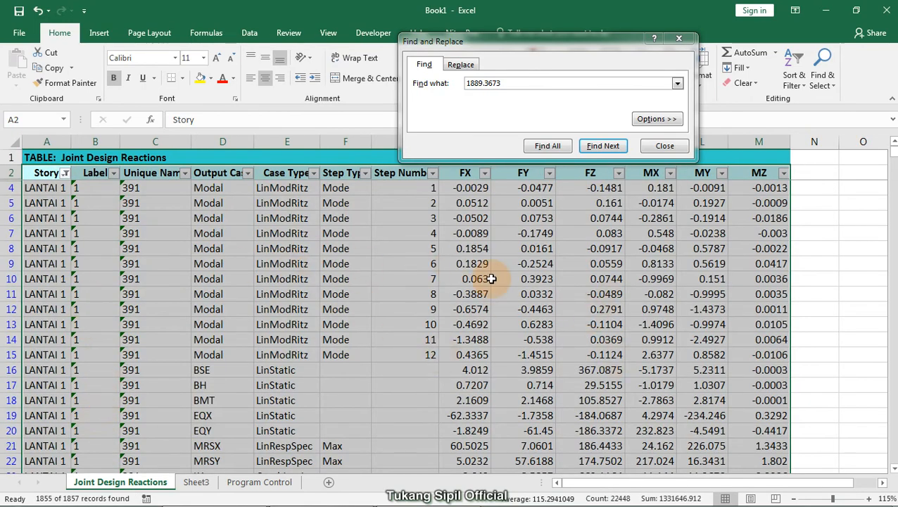
click(102, 212)
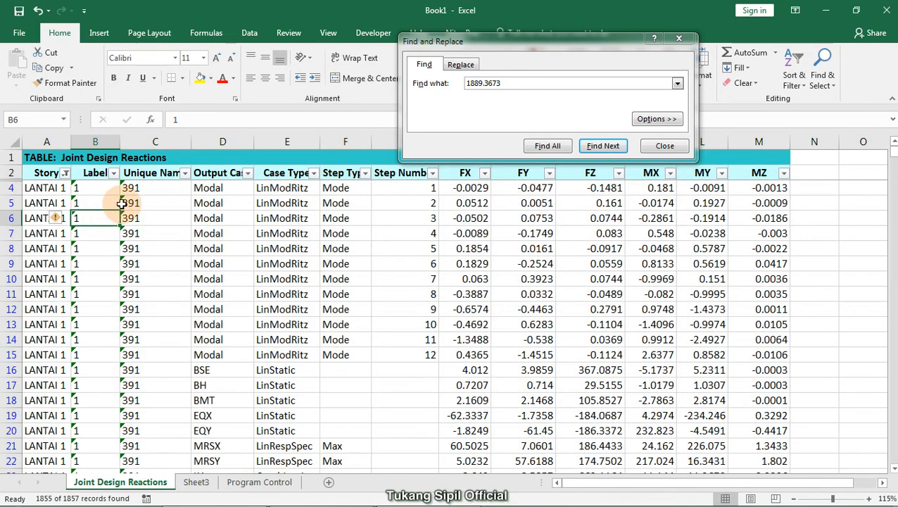
Filter the Label column to show only joint 28.
click(82, 171)
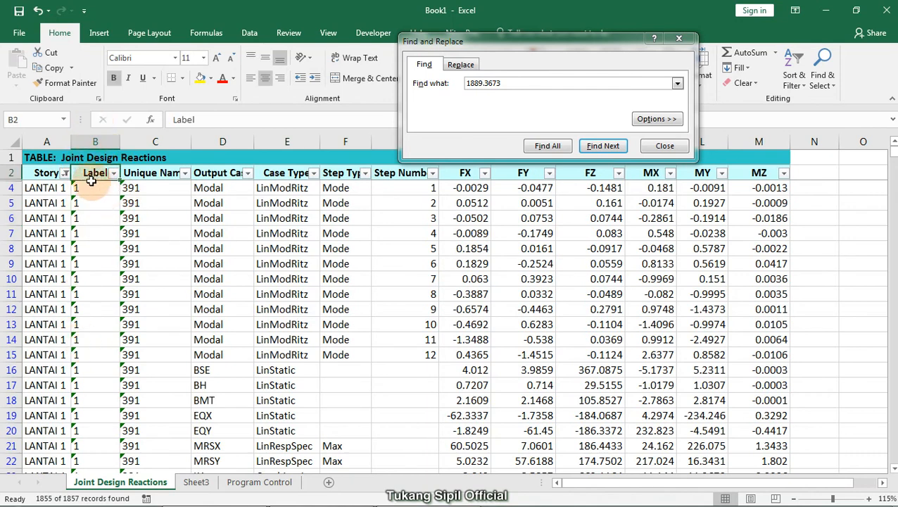
click(113, 174)
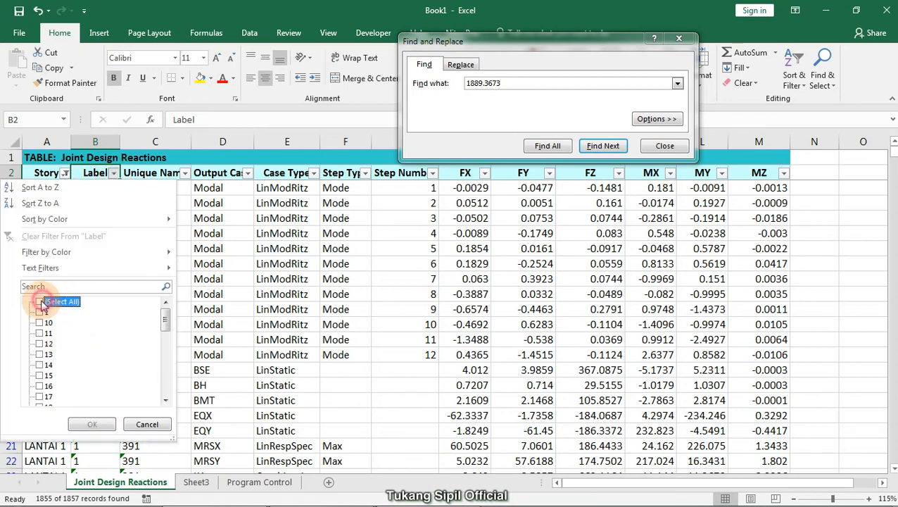
scroll(64, 367, down, 1)
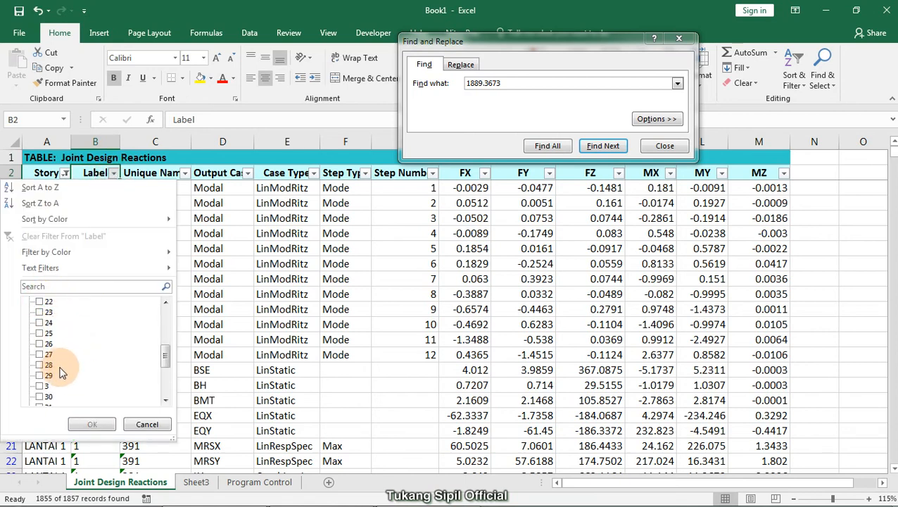
click(40, 364)
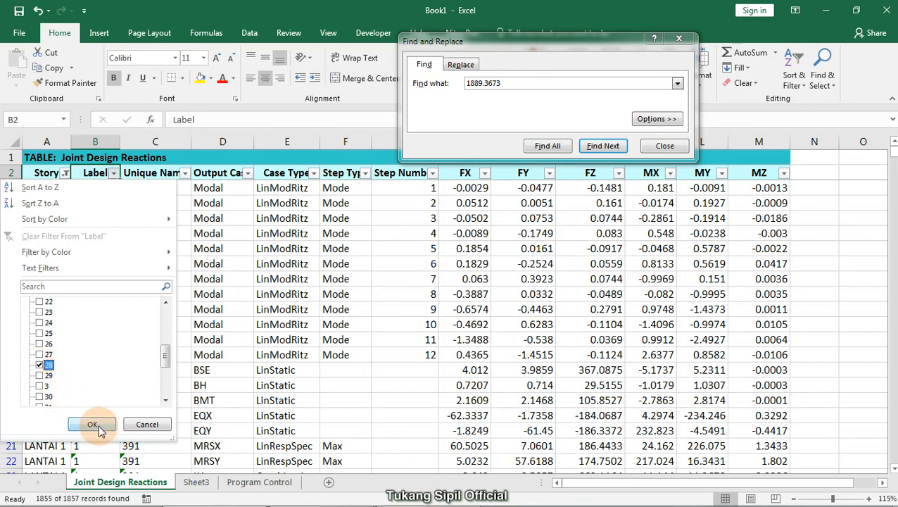
click(93, 424)
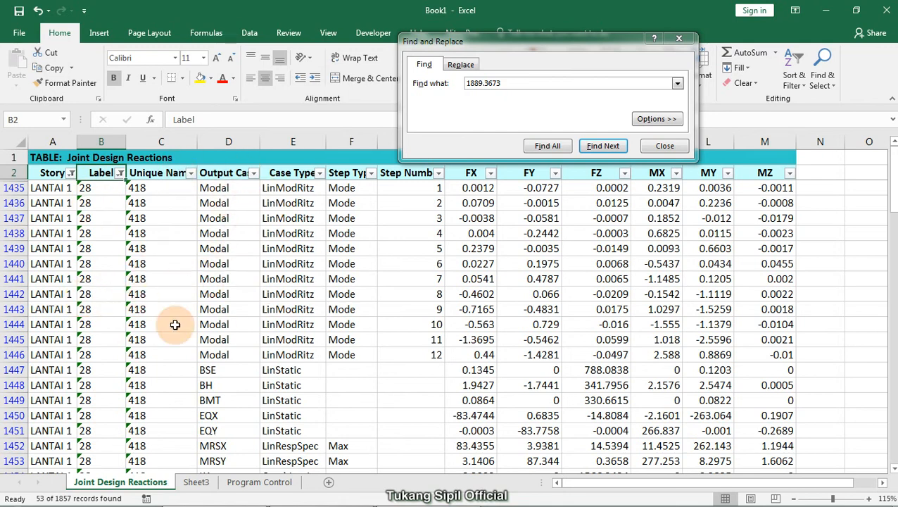
Review the filtered joint 28 records from the first modal row to the last combination row.
click(472, 190)
scroll(352, 282, down, 2)
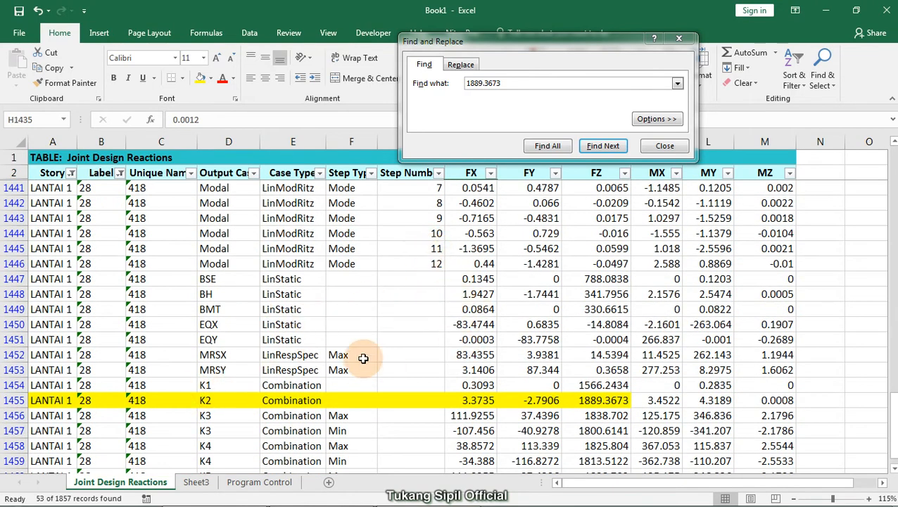
scroll(399, 357, down, 4)
scroll(205, 333, down, 8)
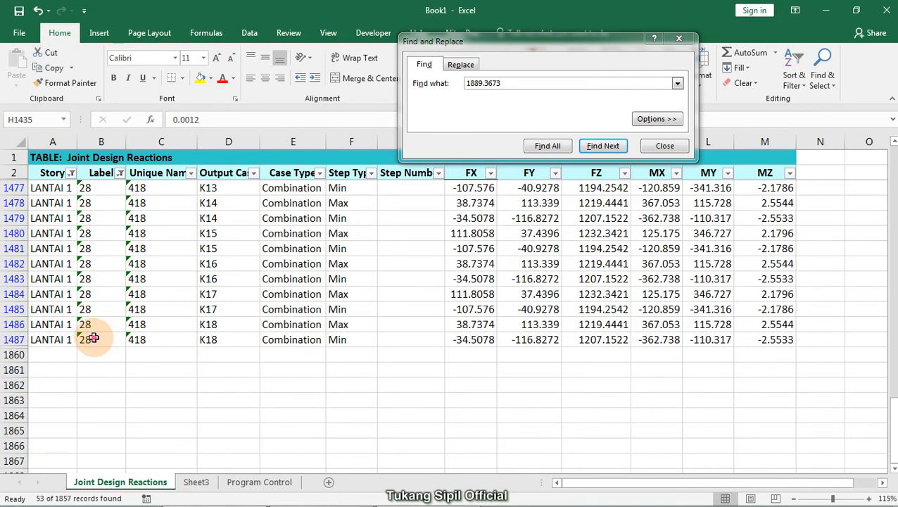
click(93, 338)
scroll(100, 339, up, 14)
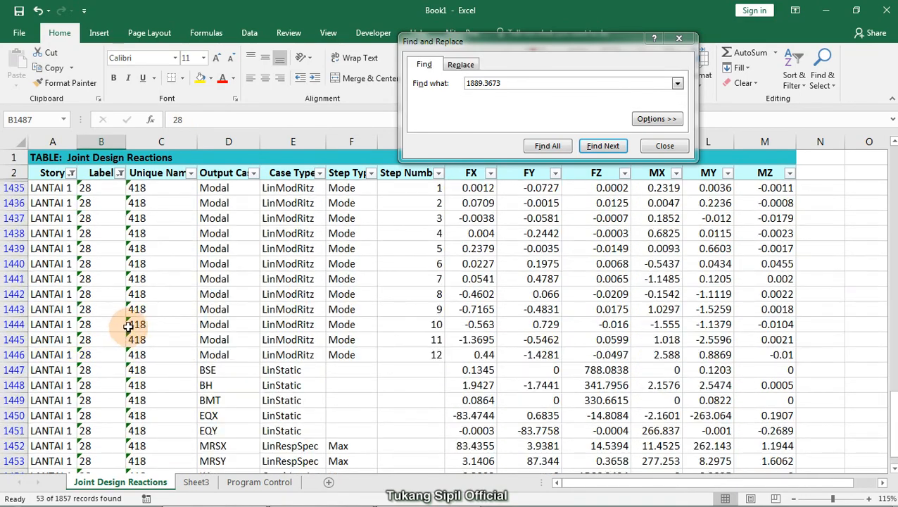
drag(43, 187, 820, 234)
drag(818, 268, 654, 451)
scroll(668, 464, down, 2)
scroll(622, 385, up, 2)
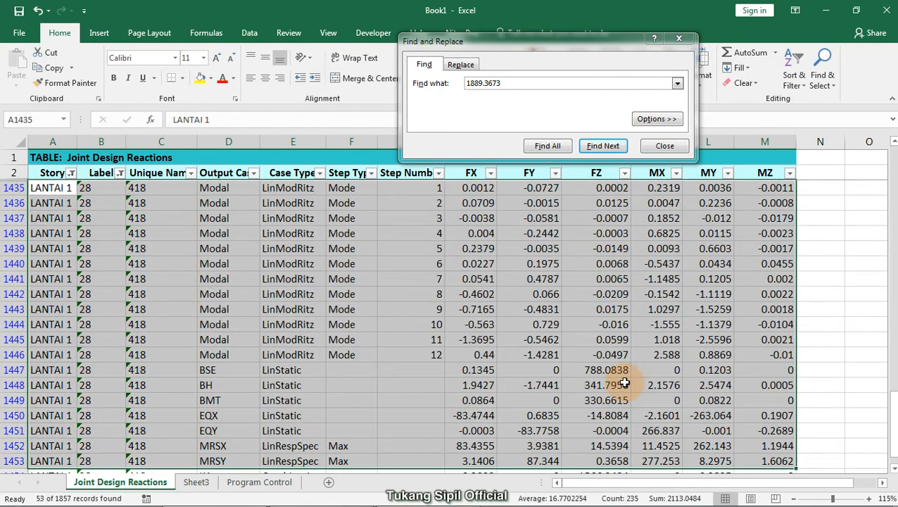
Inspect the FX, FY, FZ, MX, MY and MZ columns in the first record of joint 28.
click(468, 216)
click(465, 187)
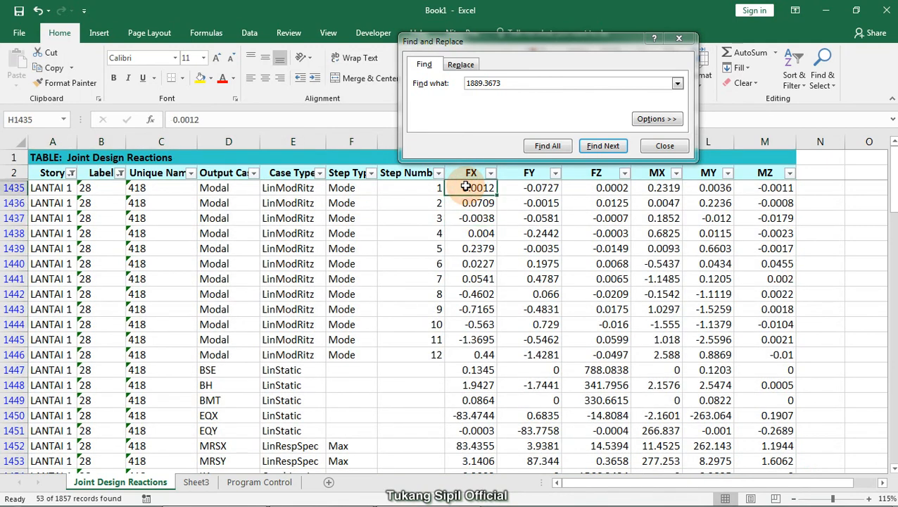
click(537, 188)
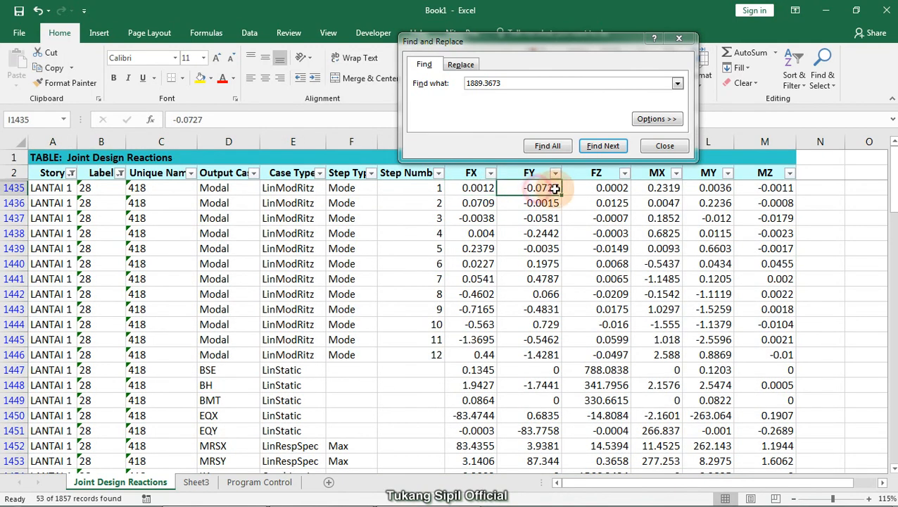
click(594, 185)
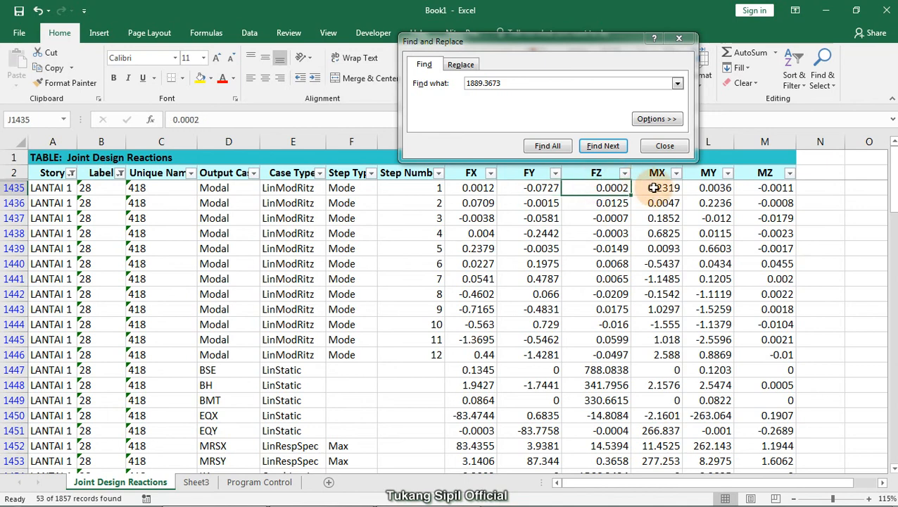
click(712, 187)
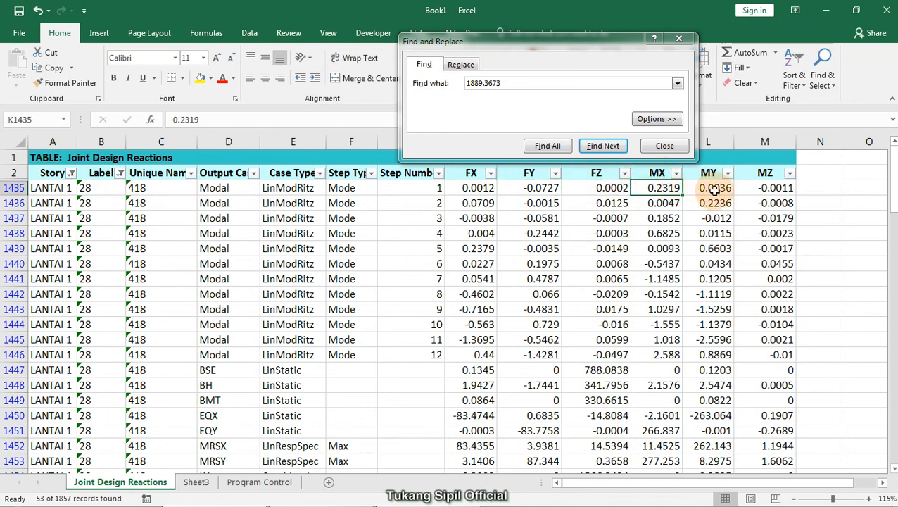
click(772, 186)
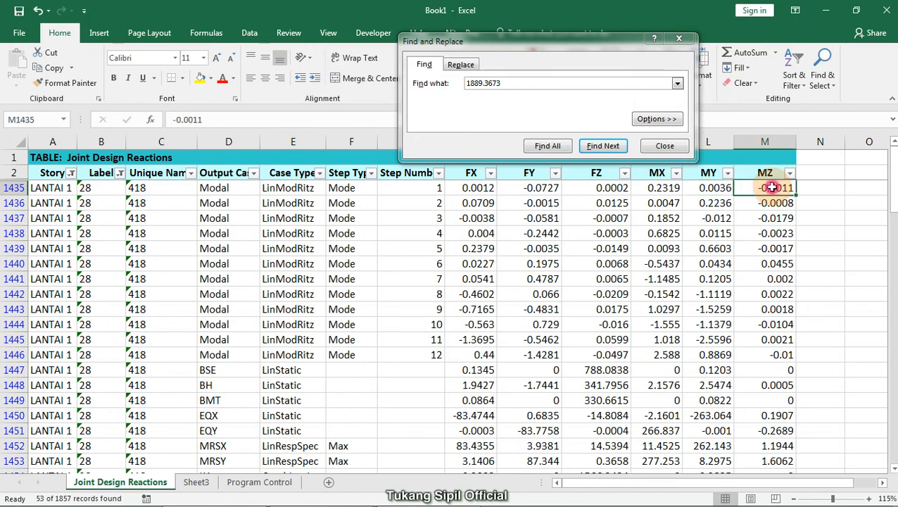
click(510, 304)
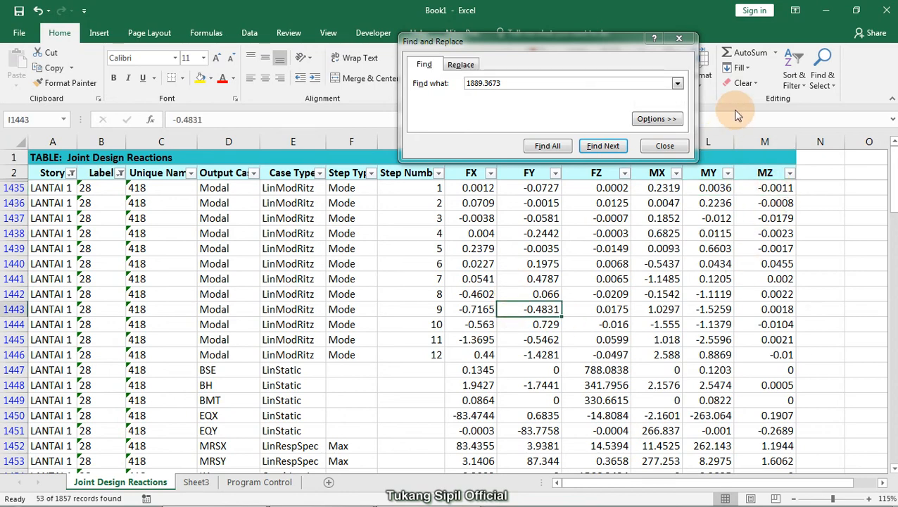